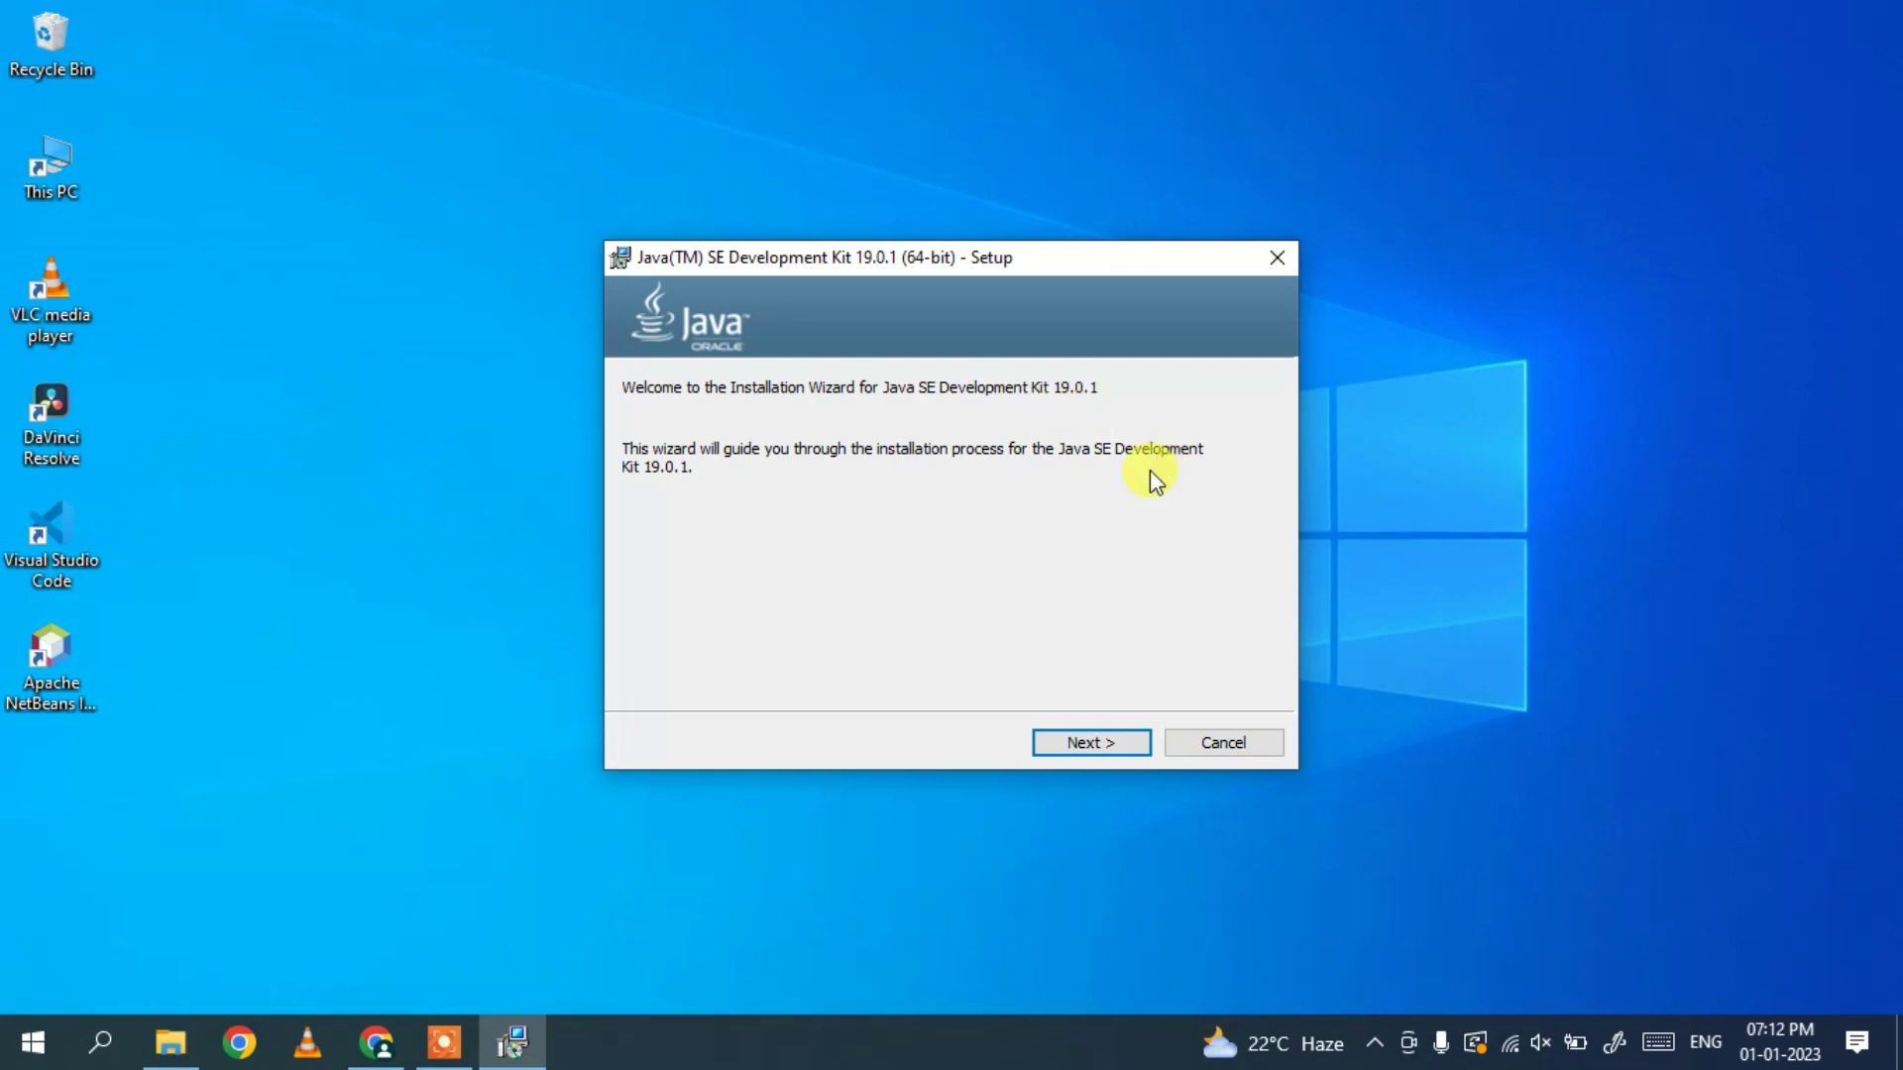
- Install Java SE Development Kit 19.0.1 in the default folder C:\Program Files\Java\jdk-19\ and close the finished setup wizard
click(1094, 743)
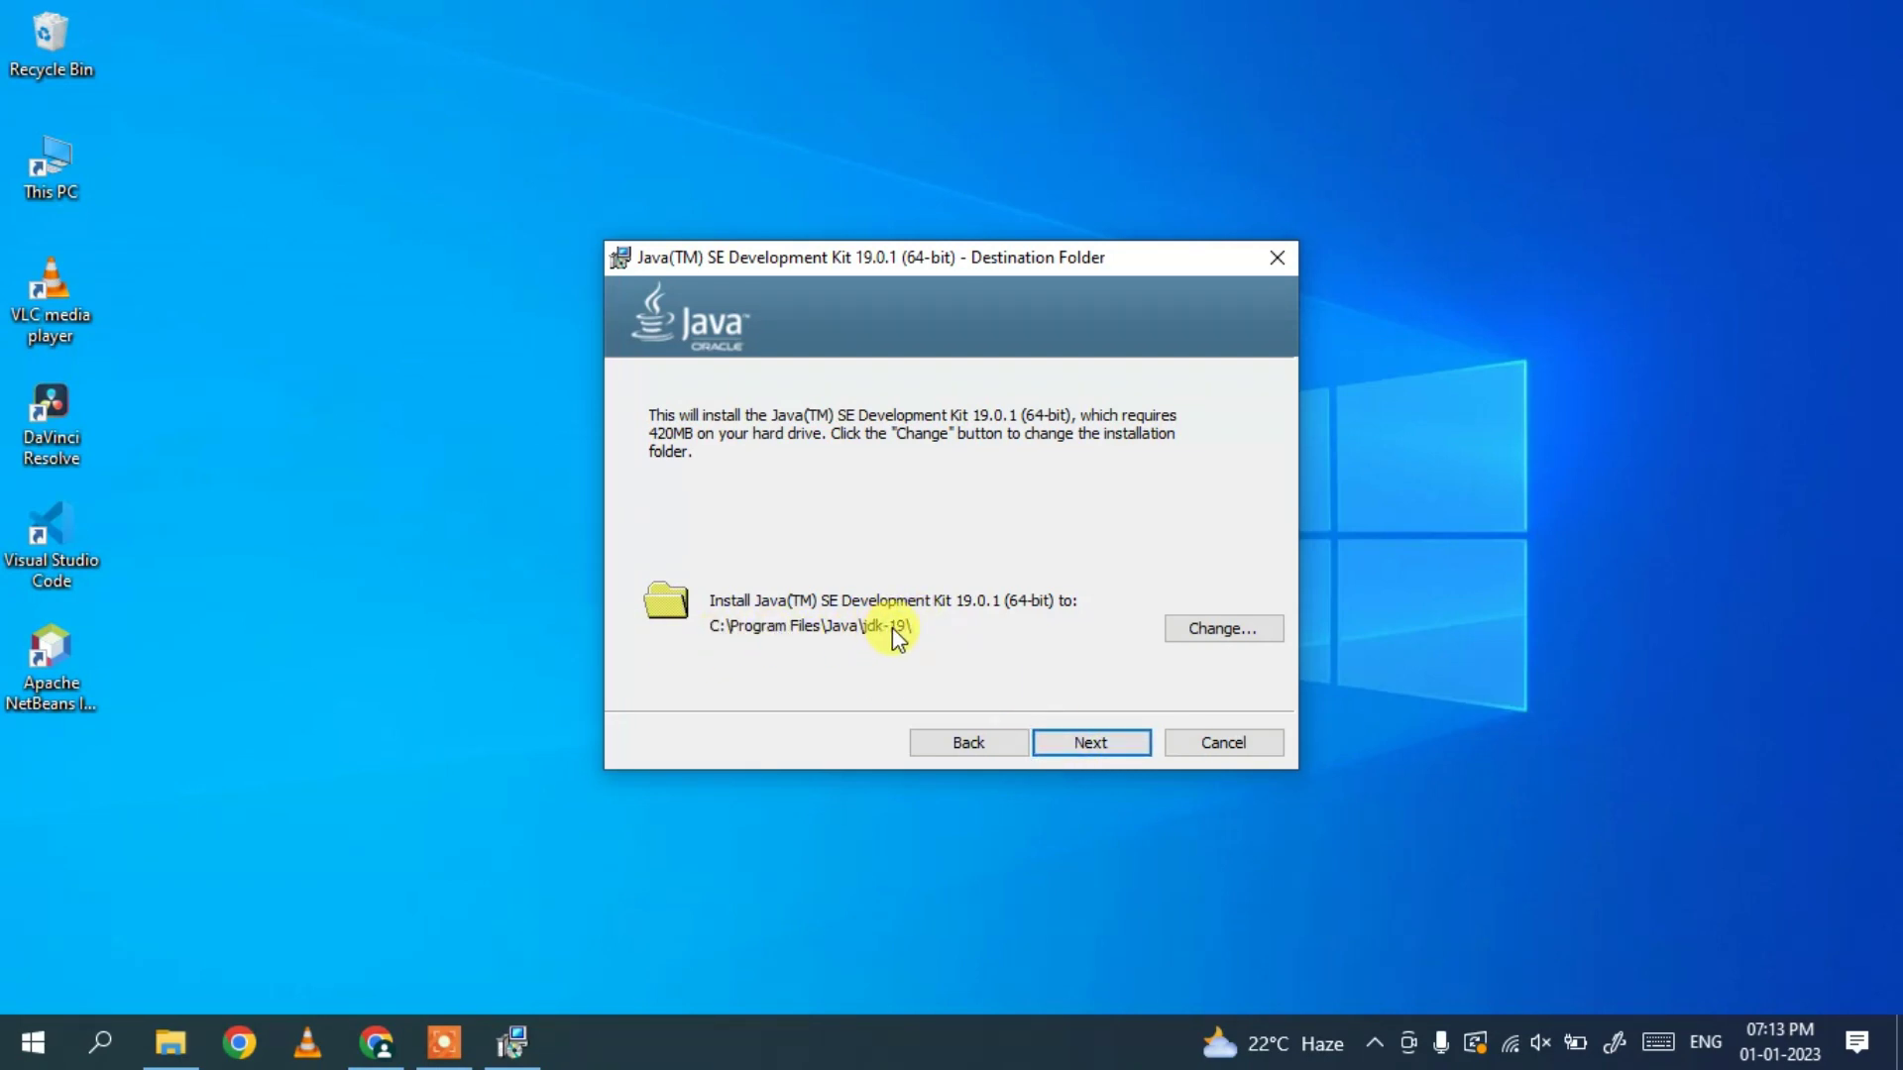
click(1222, 639)
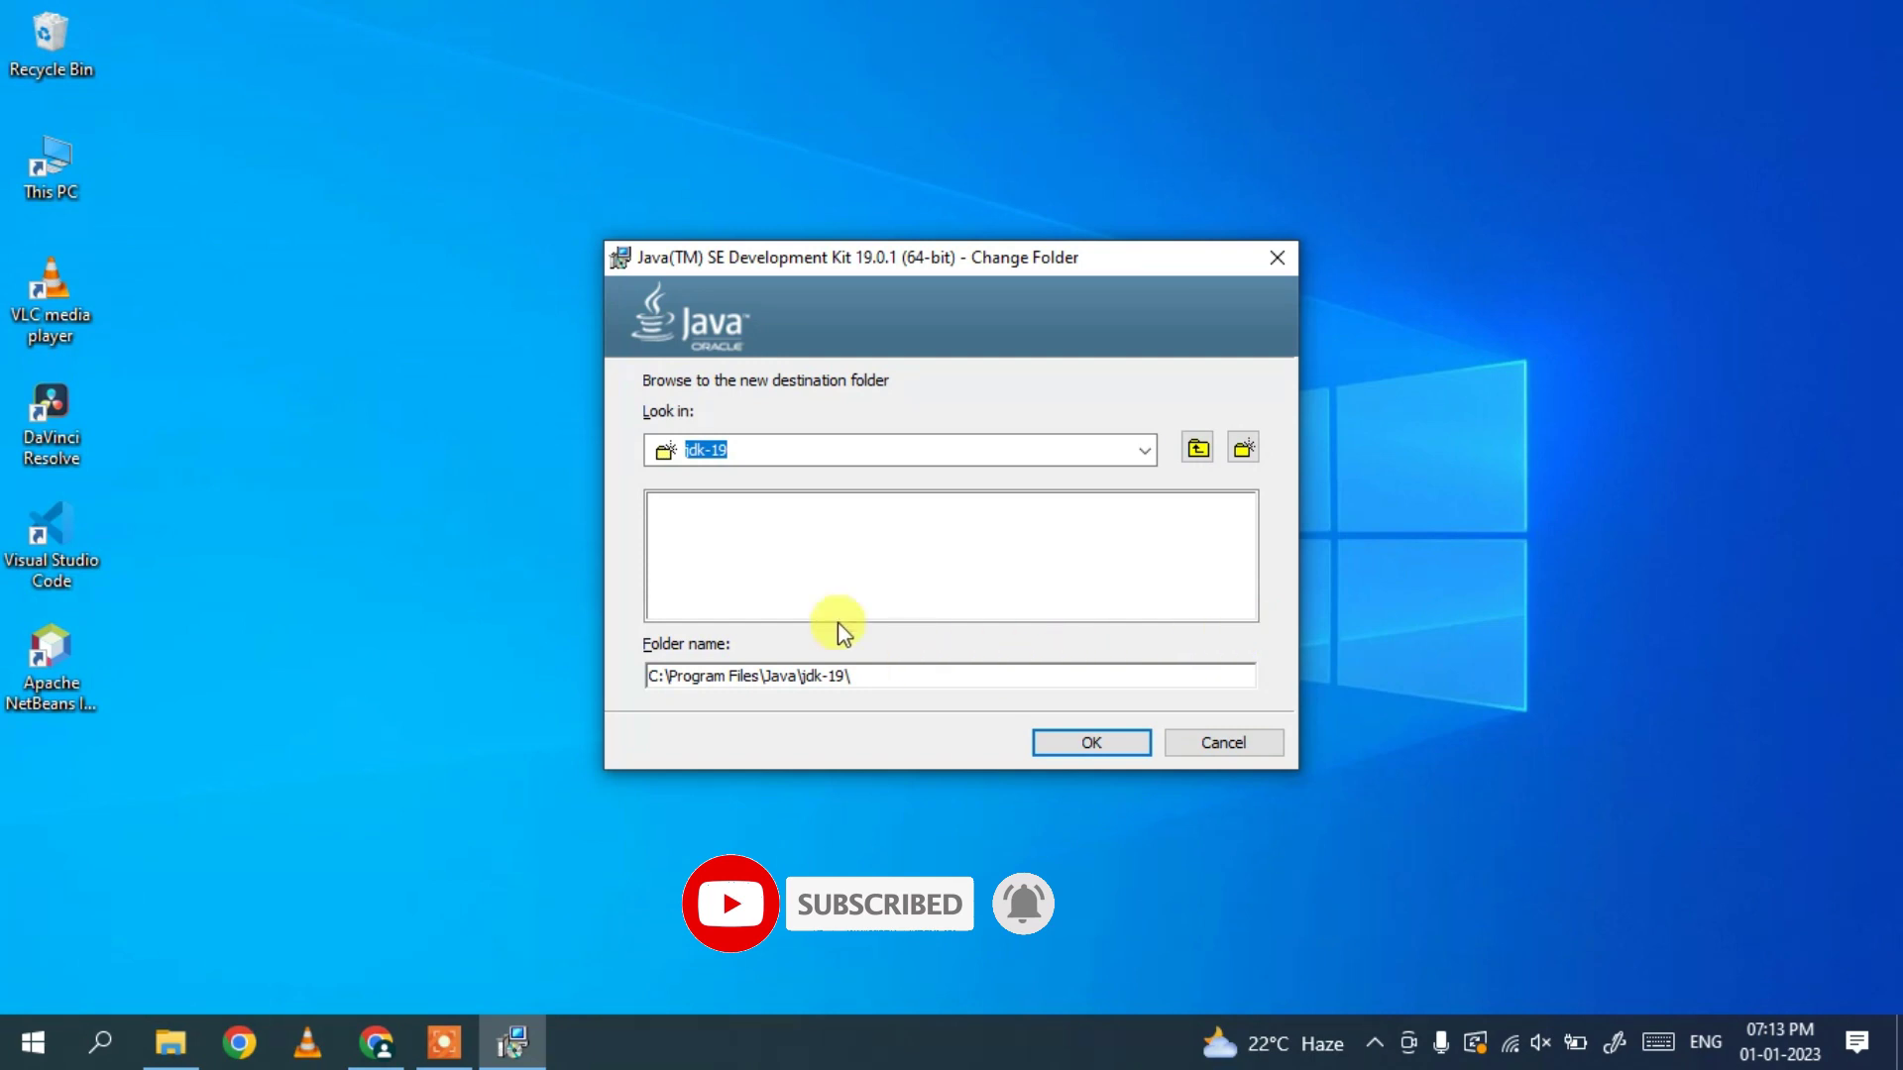
click(1253, 740)
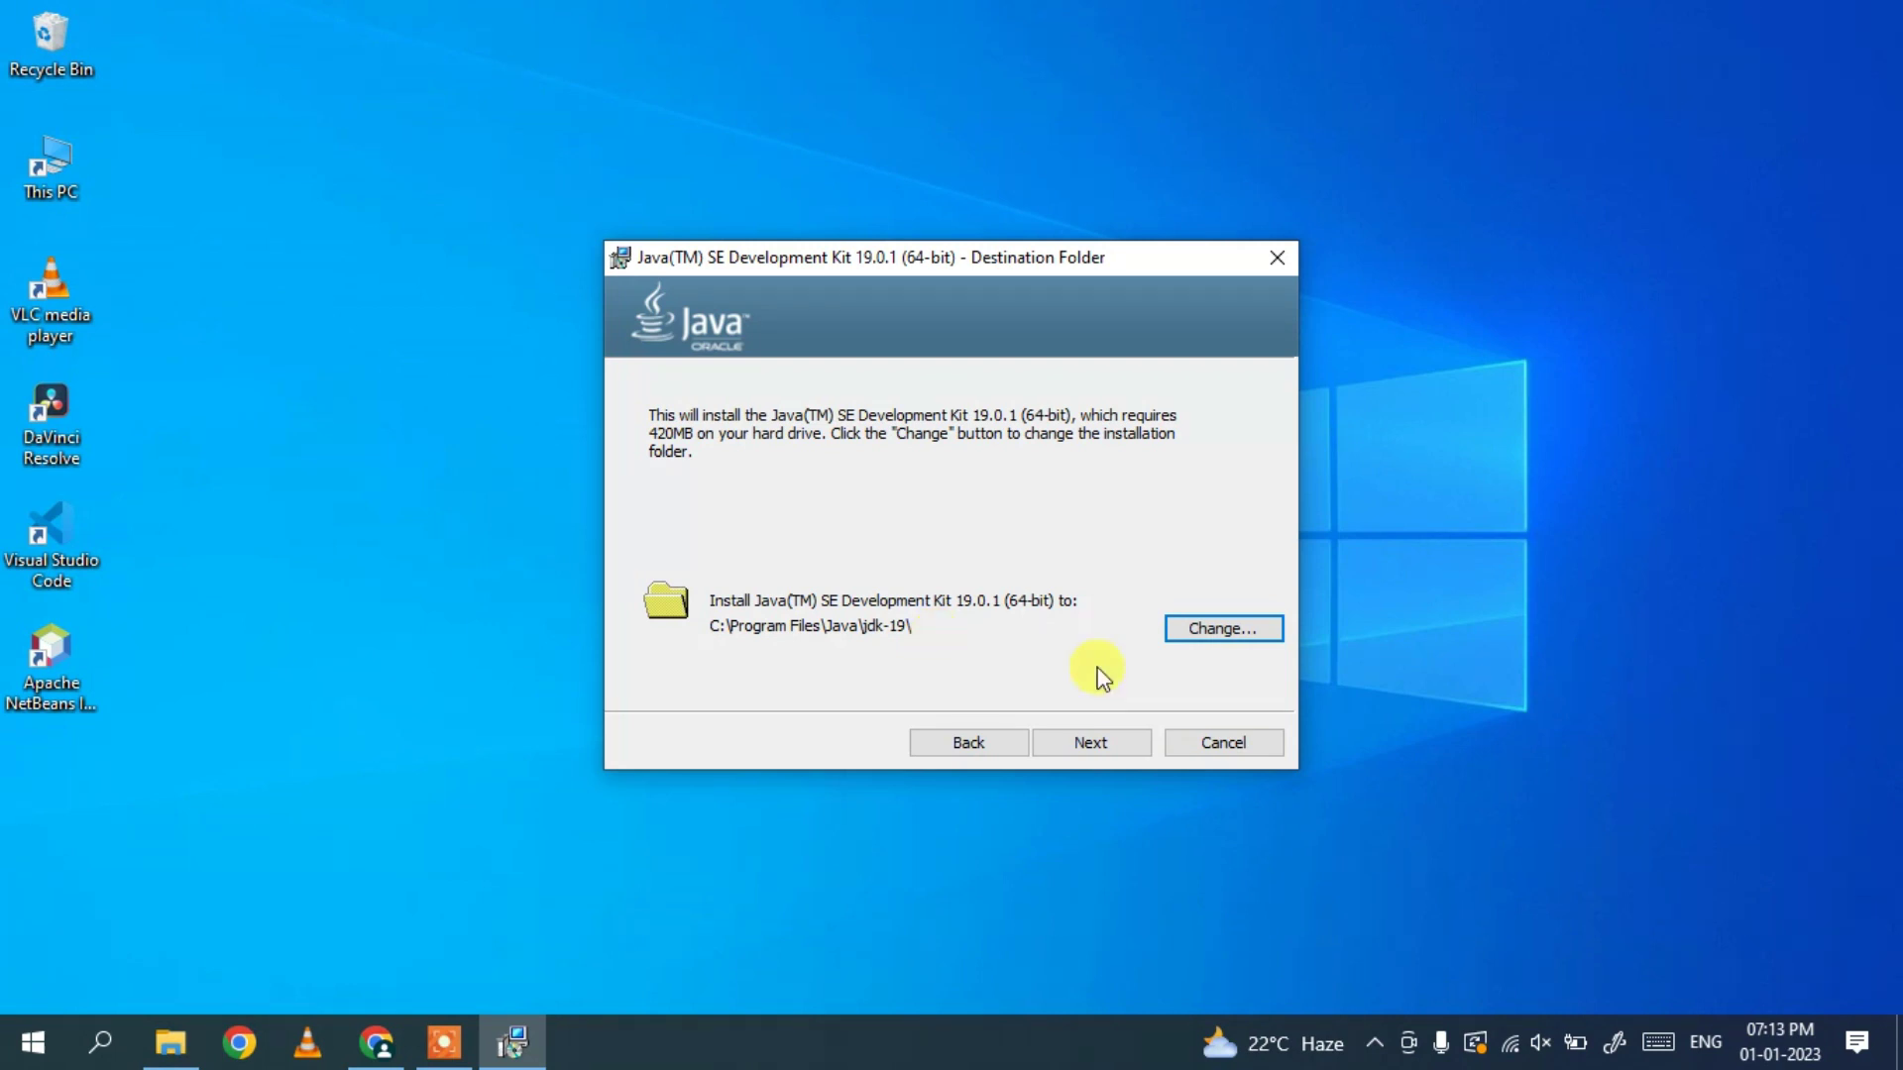
click(1092, 744)
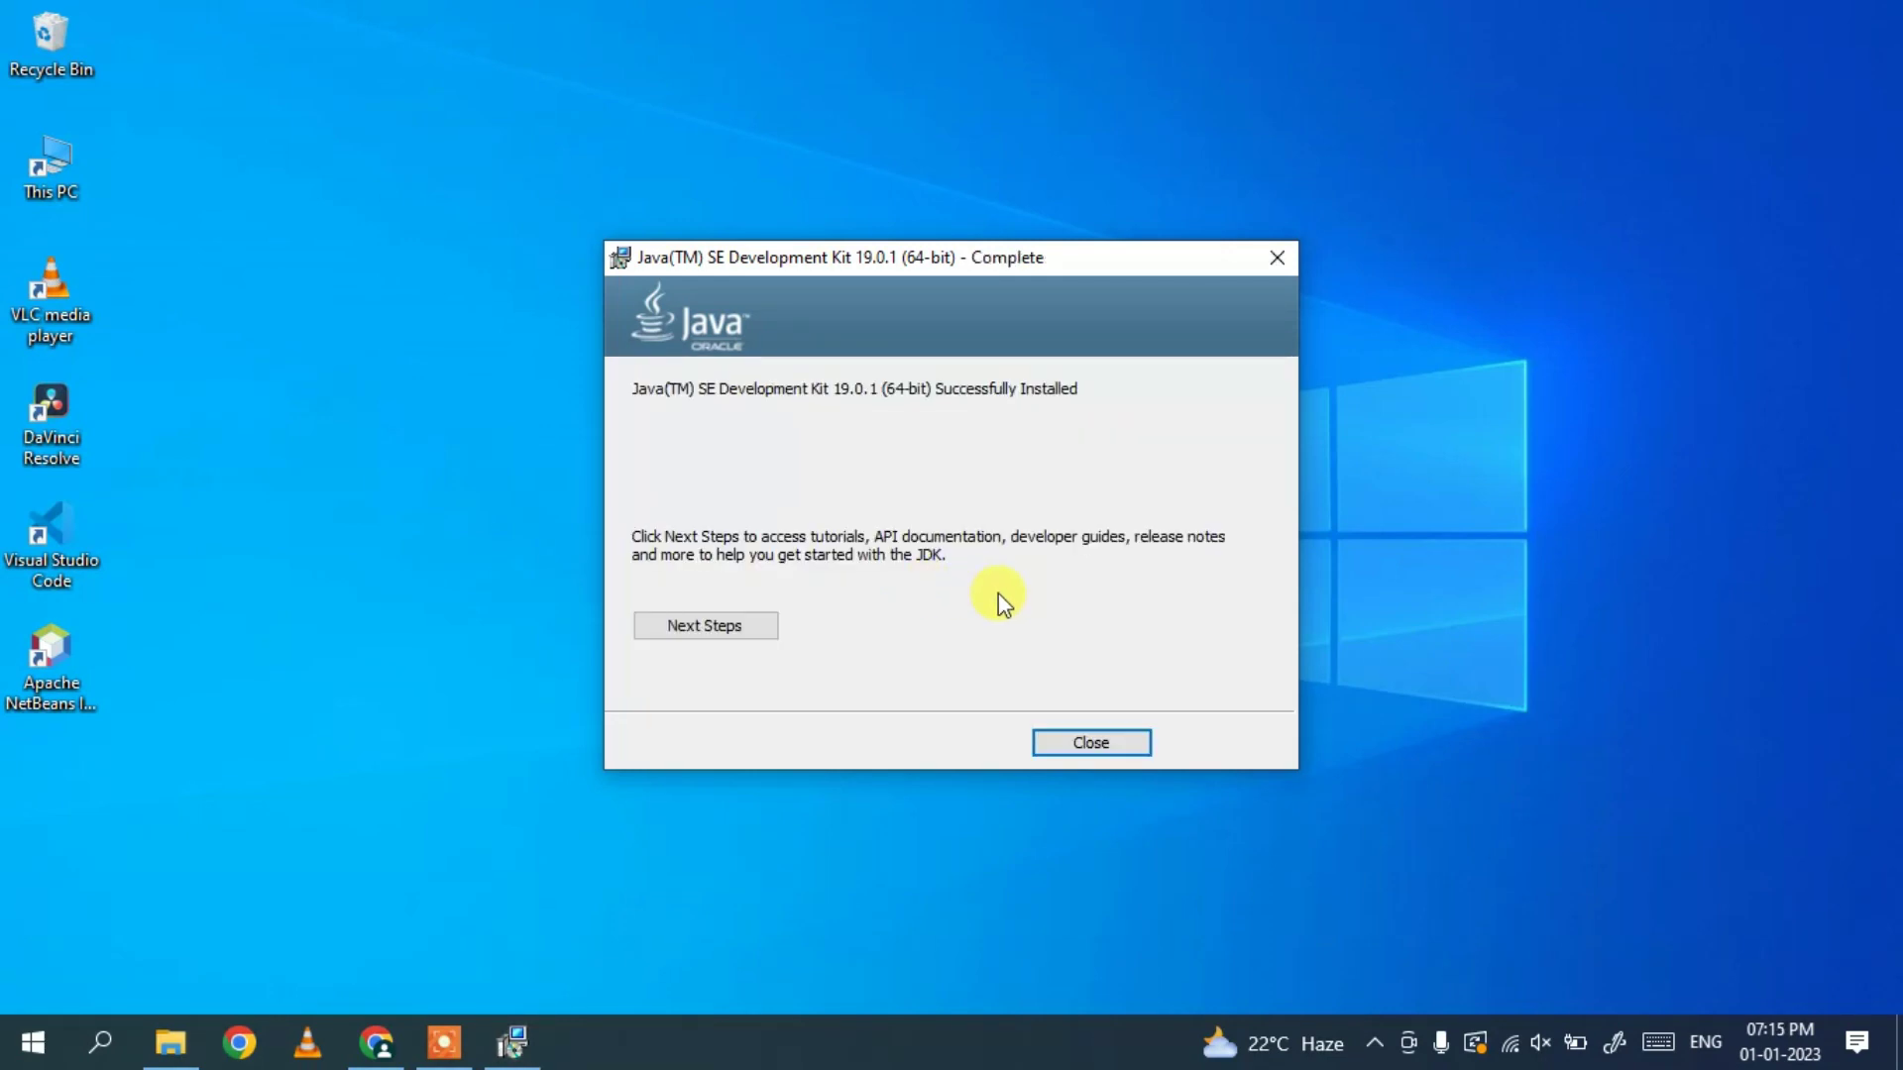
click(1062, 747)
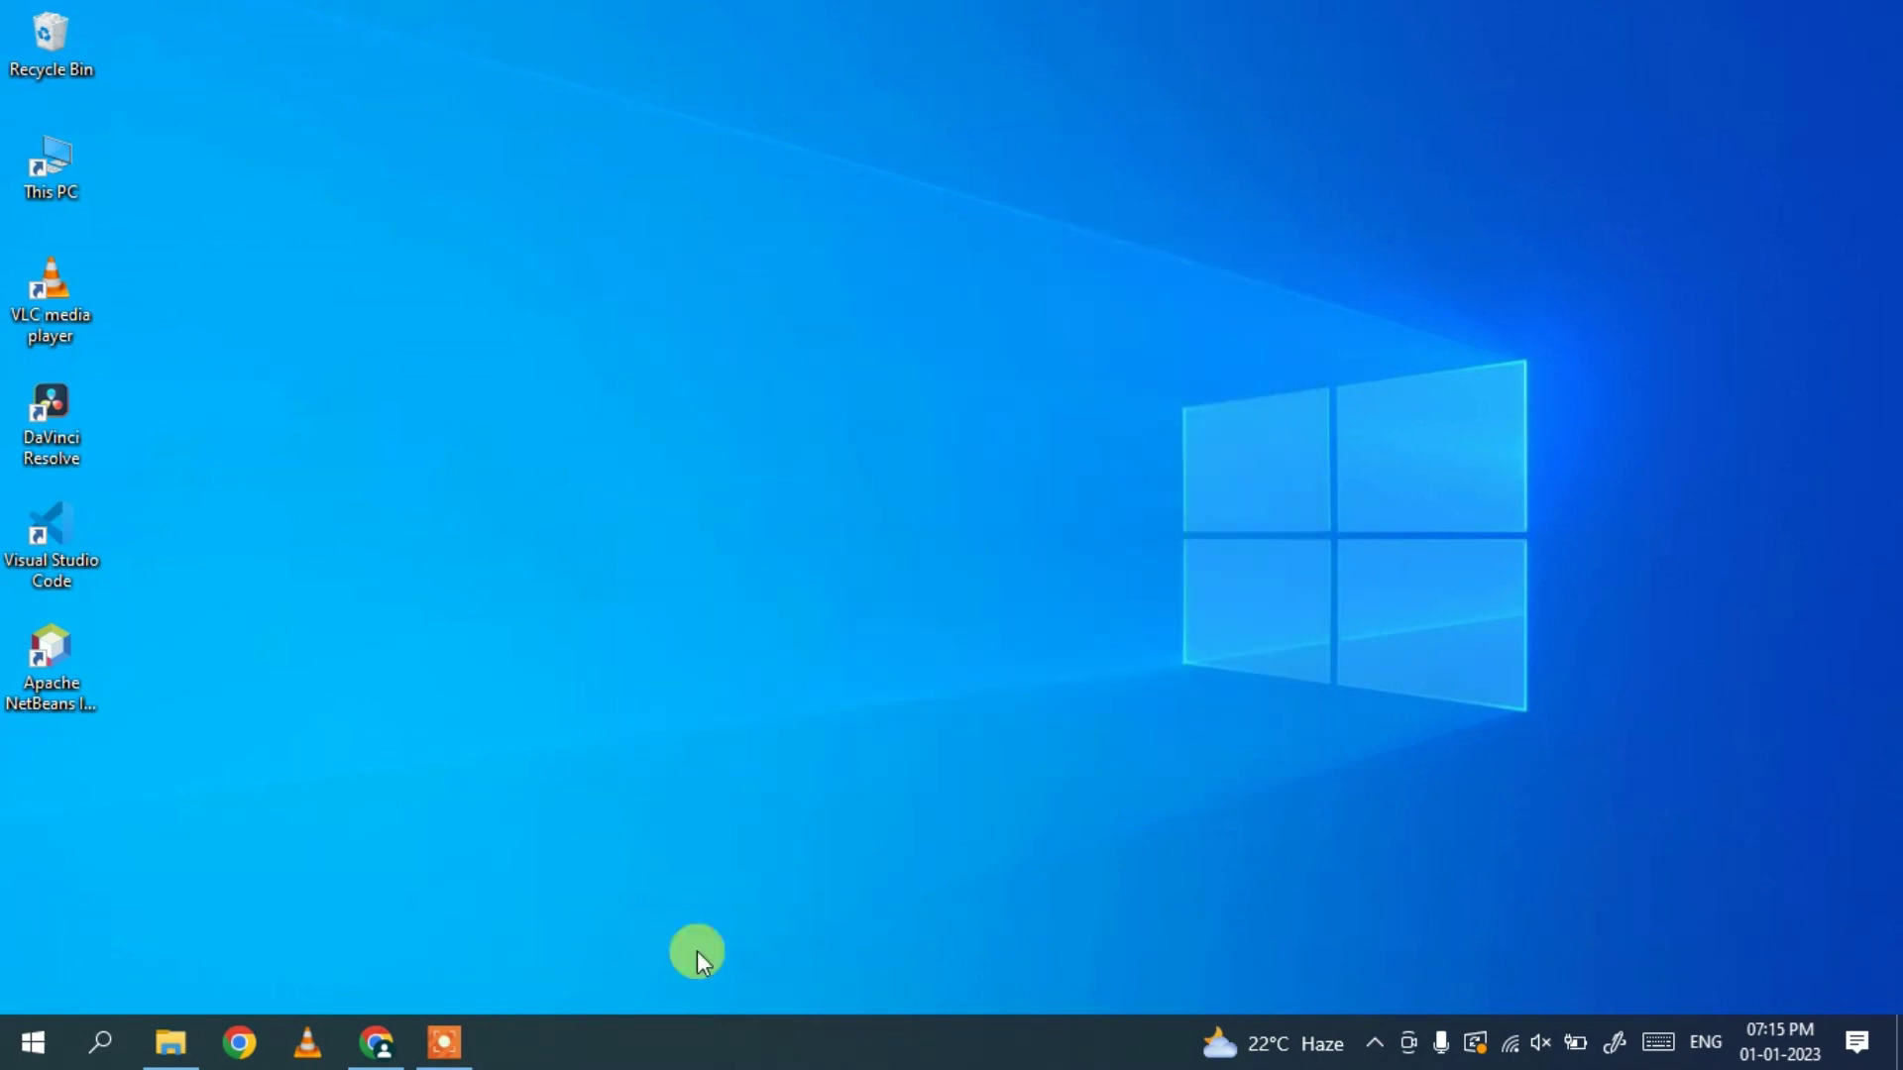
- Switch to File Explorer and open the folder C:\Program Files\Java\jdk-19\bin
click(170, 1041)
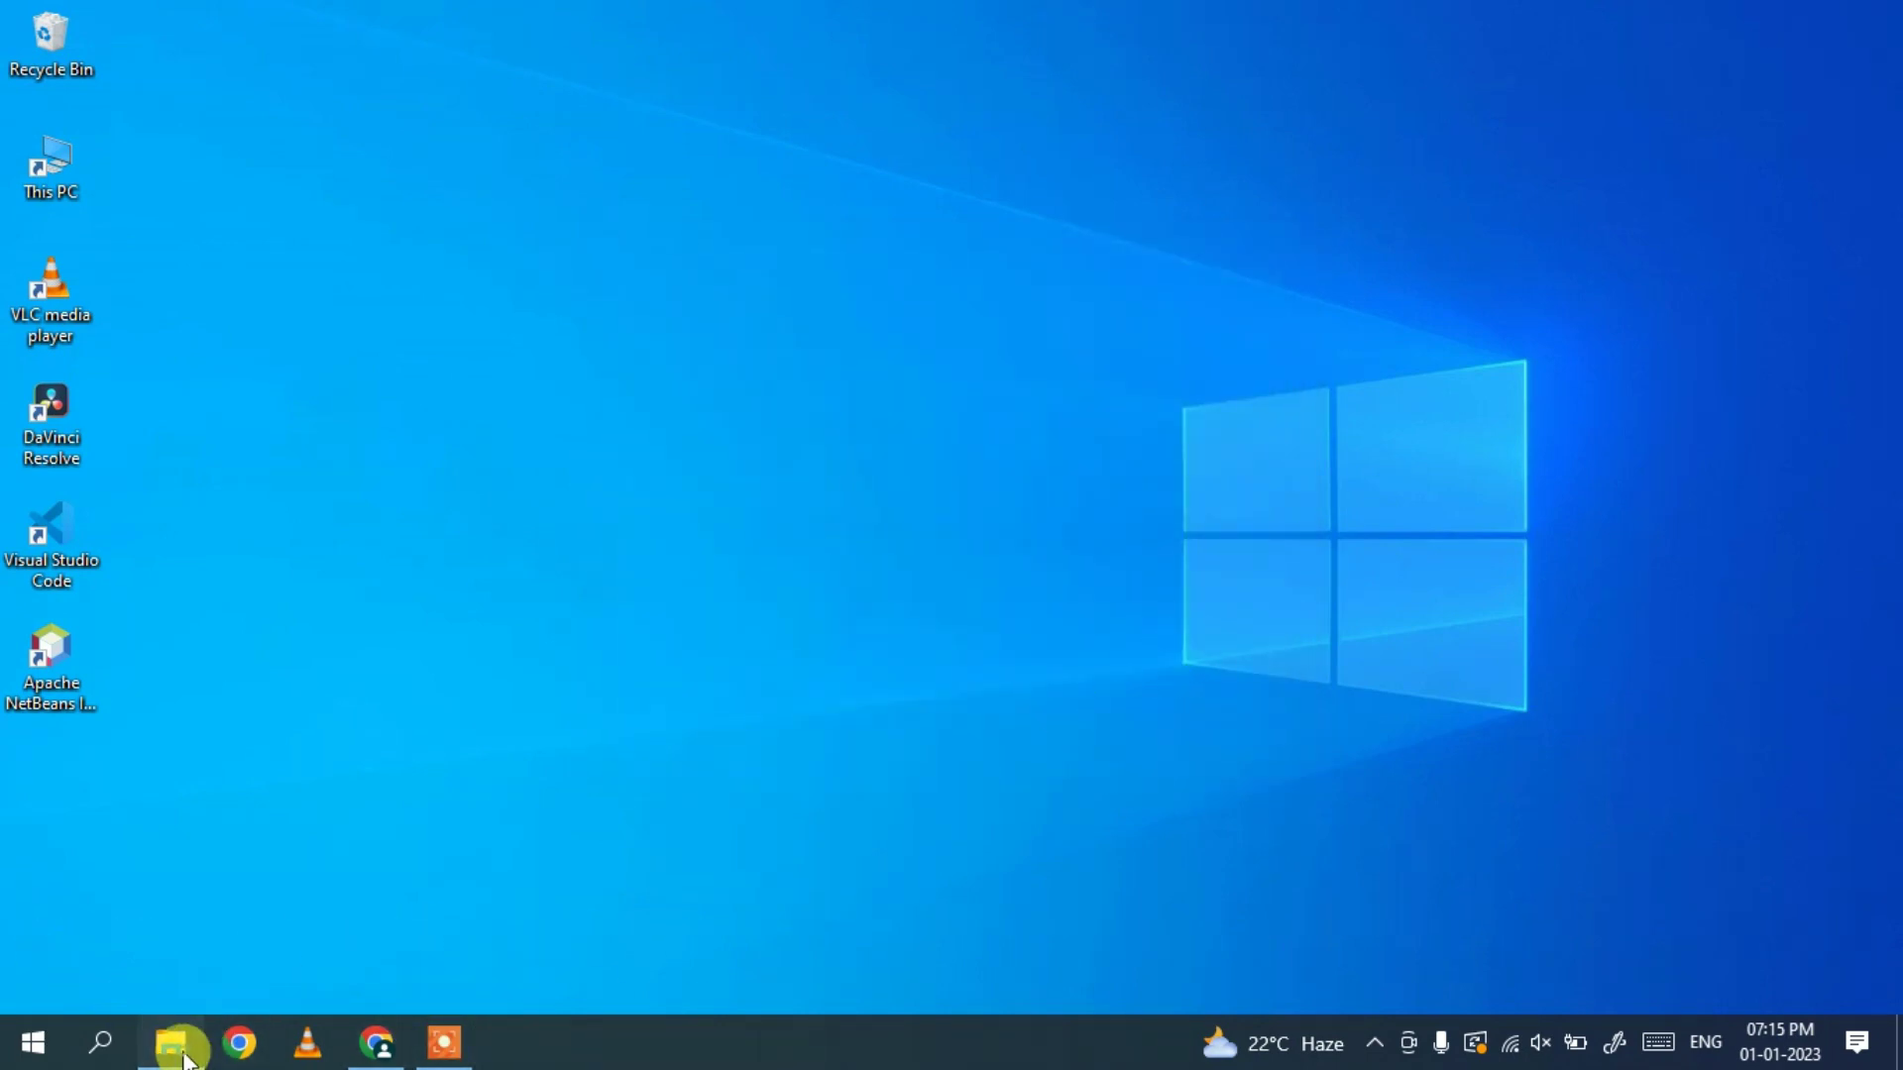
click(136, 602)
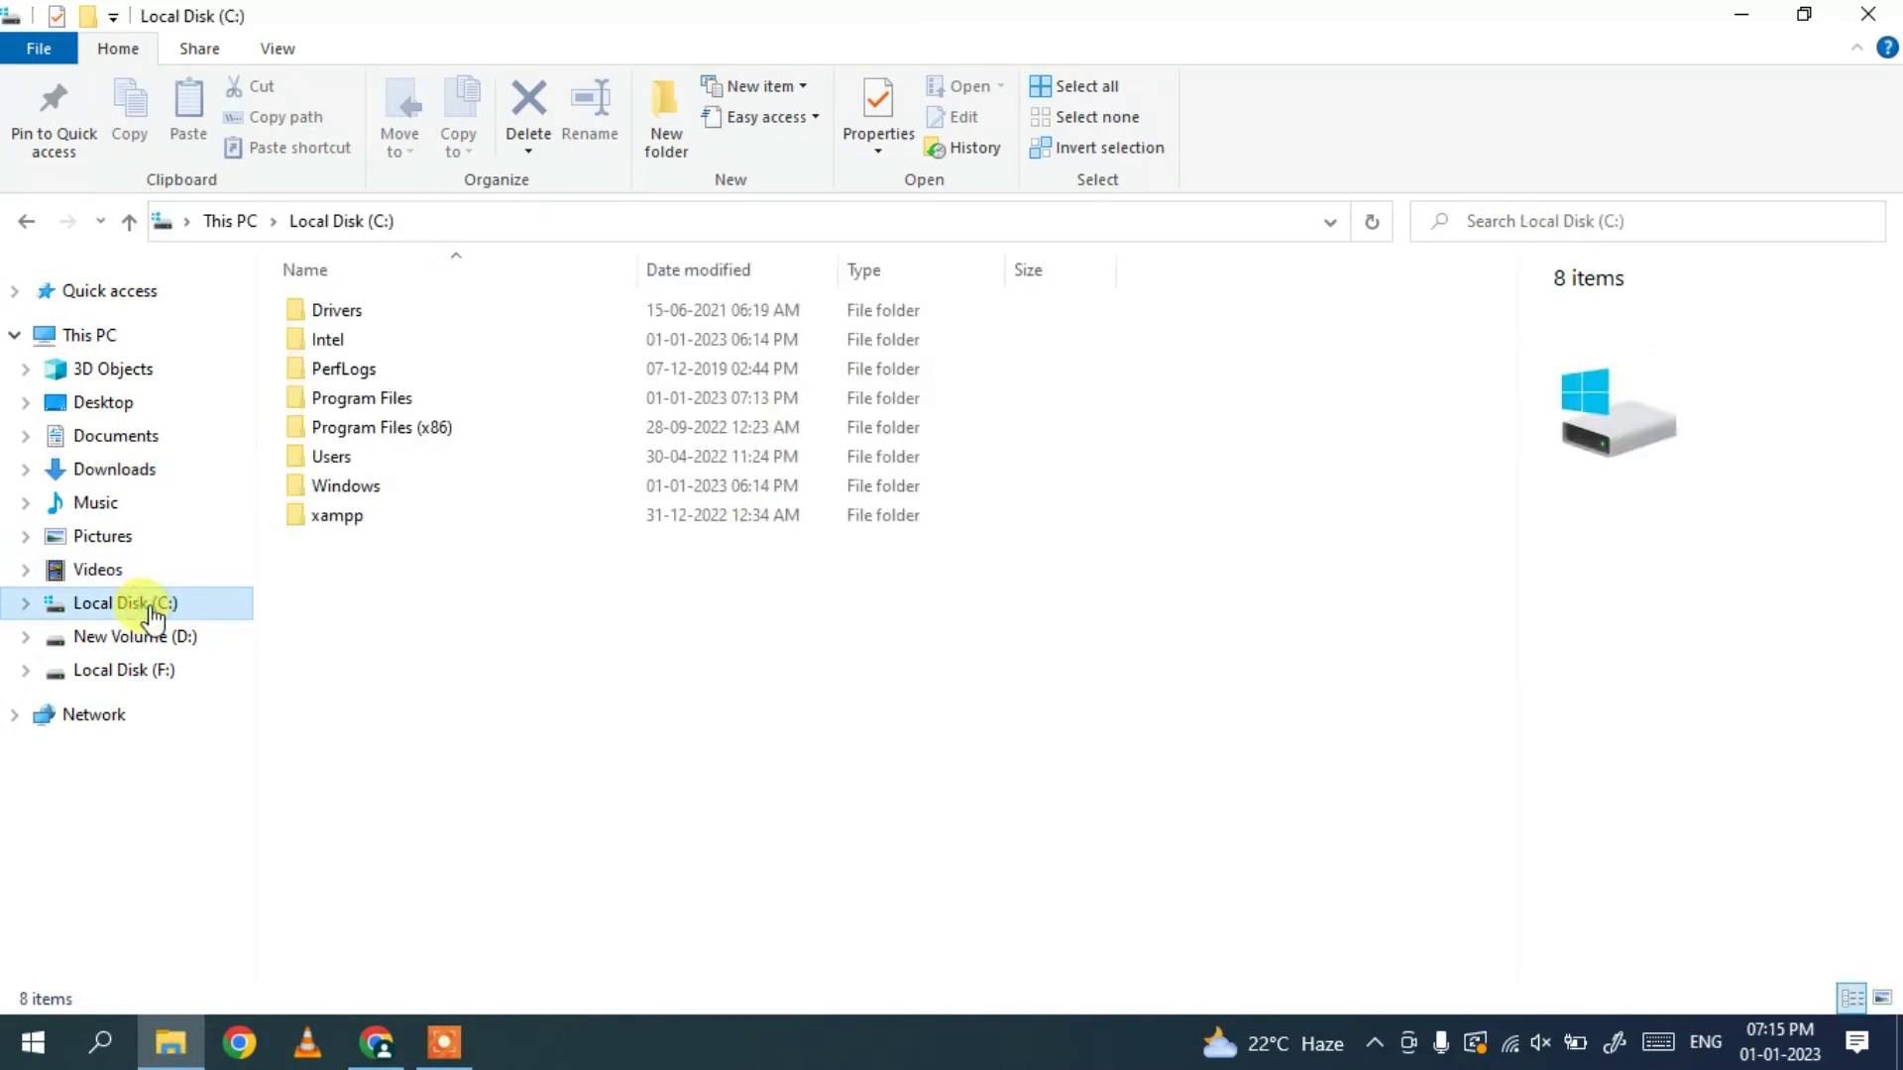
double_click(374, 397)
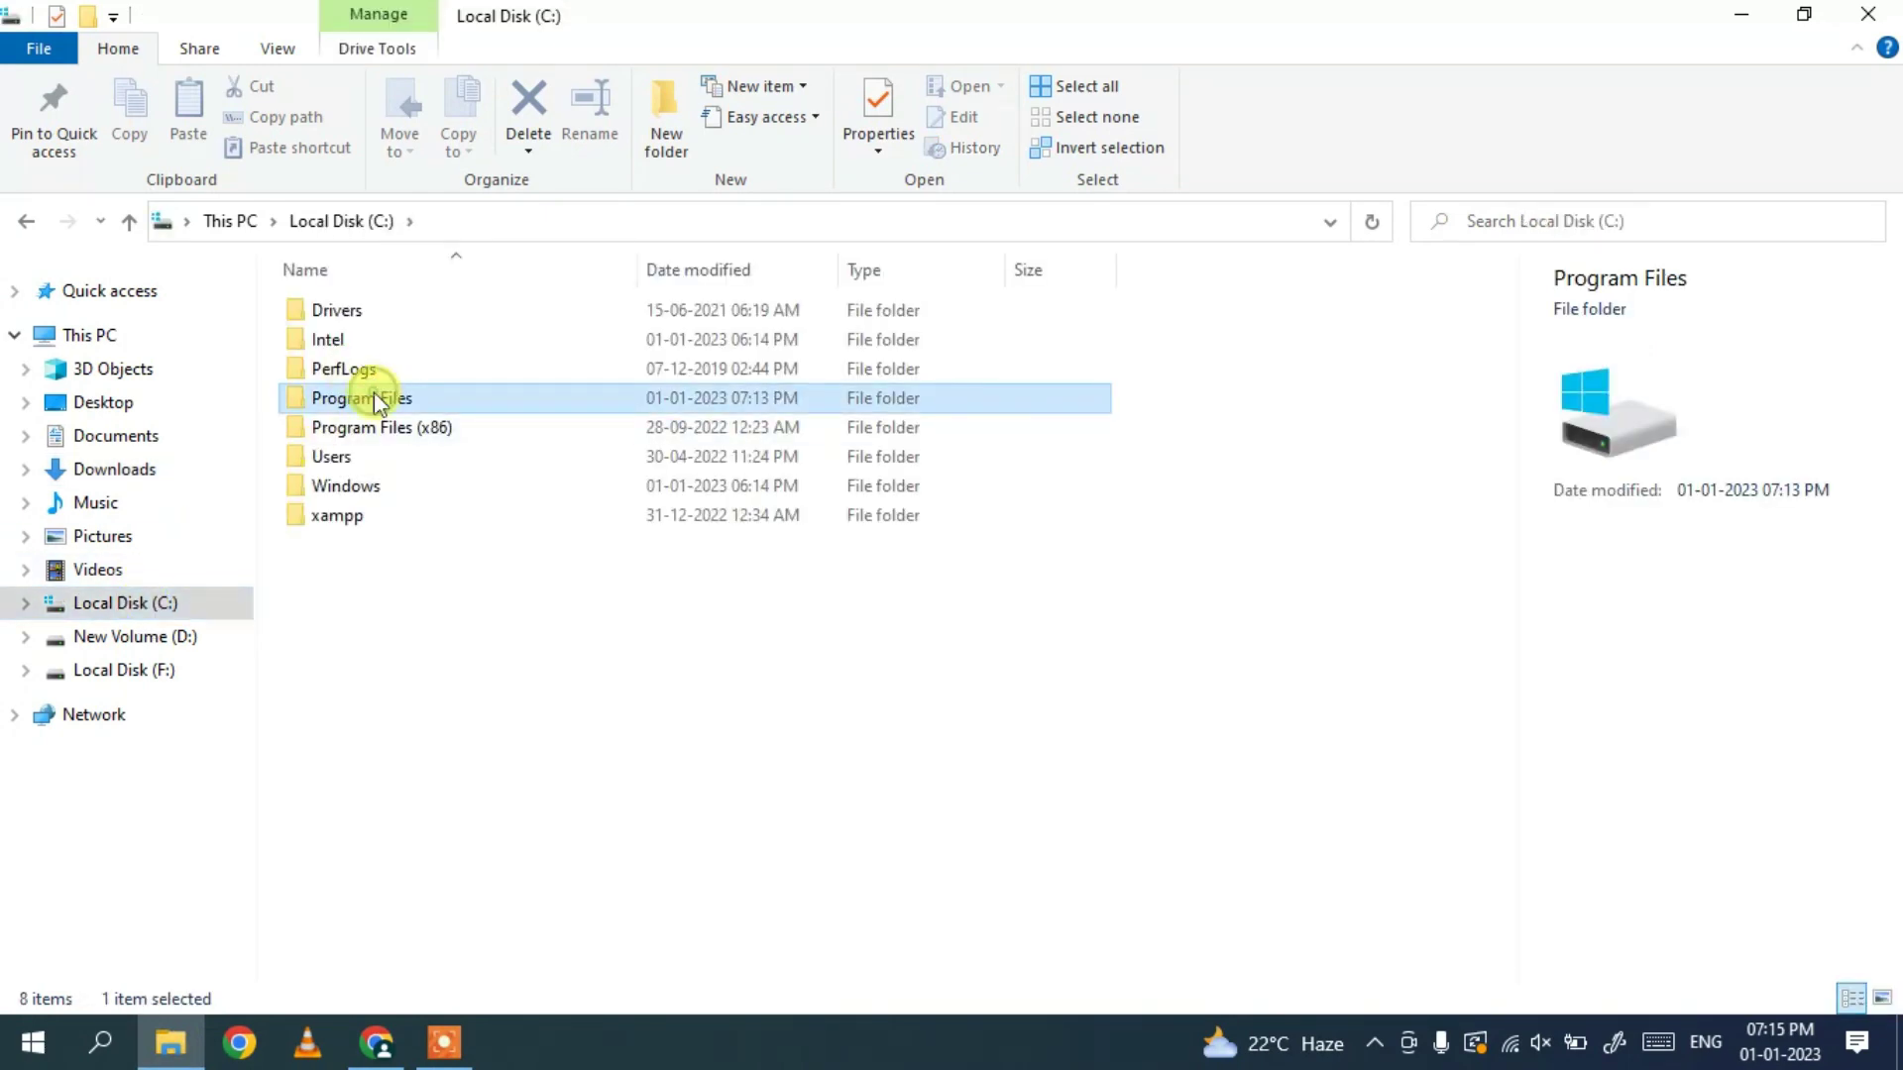
click(331, 491)
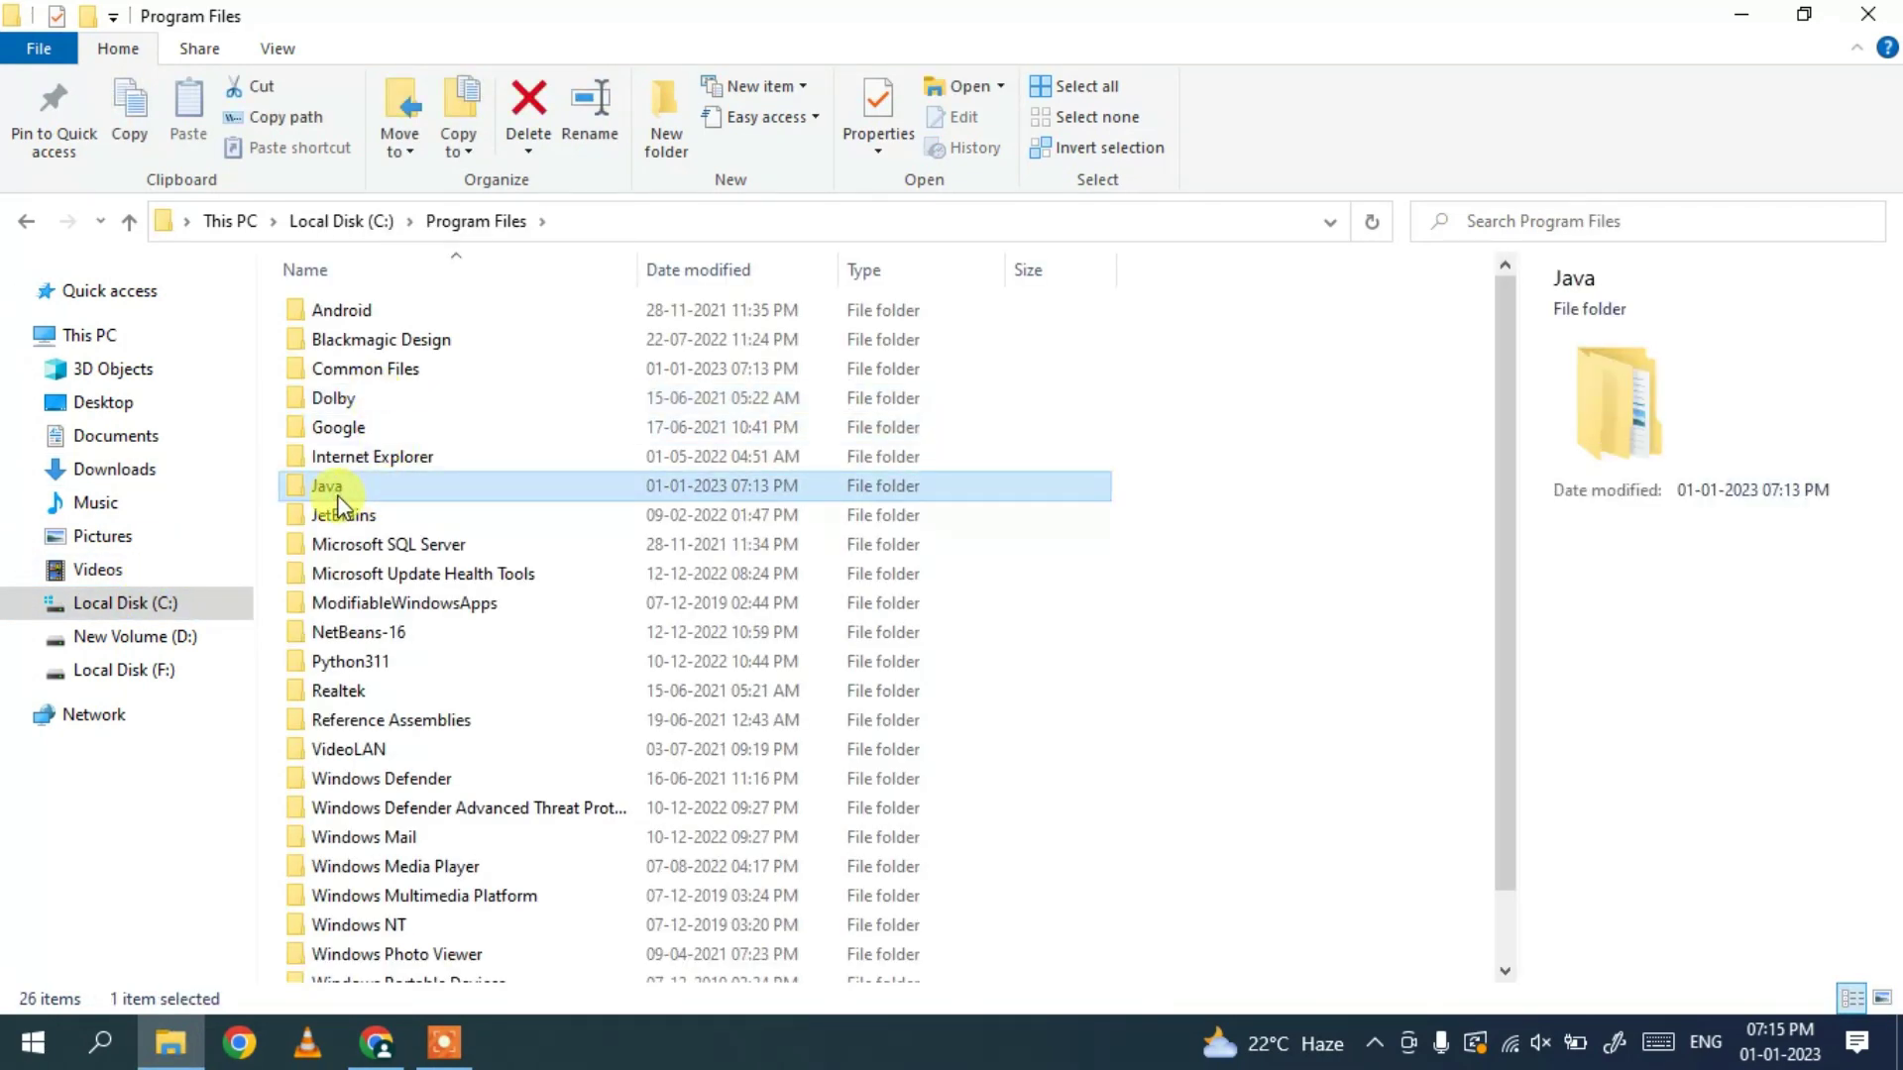
double_click(367, 492)
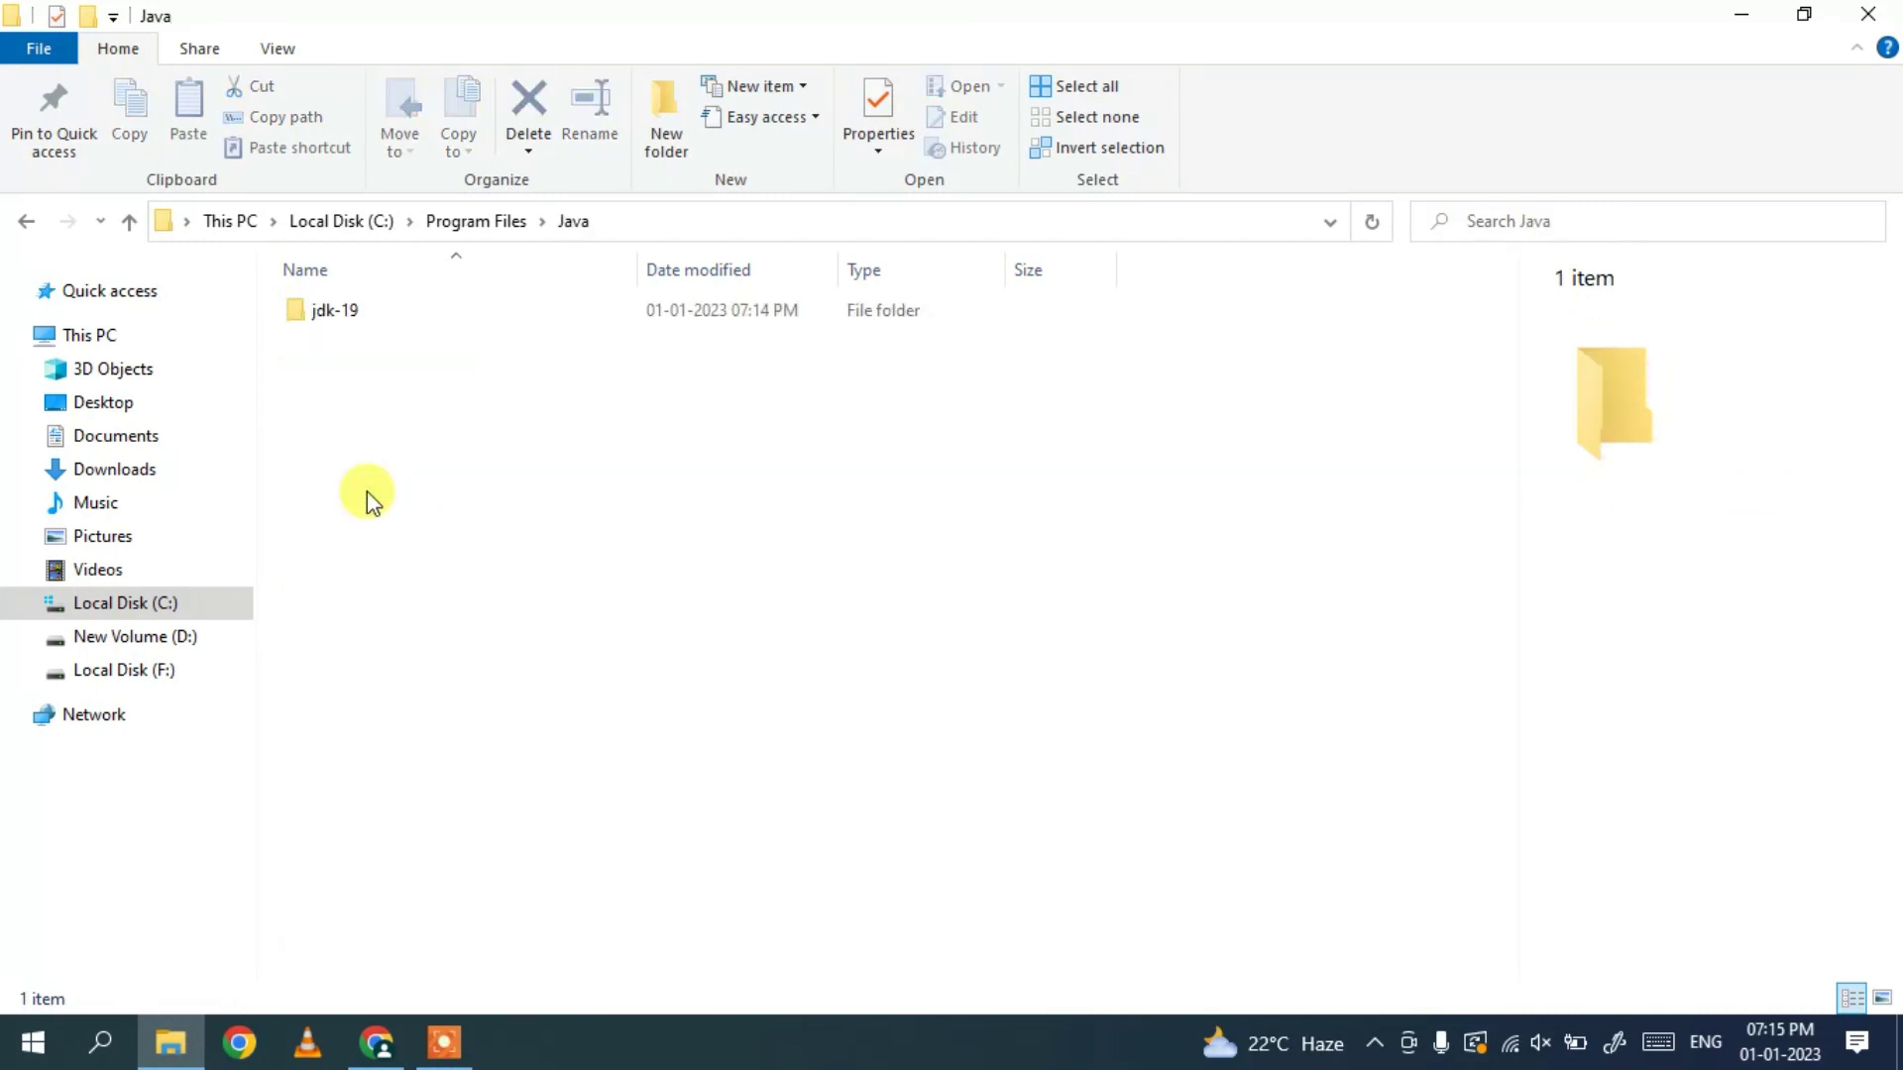
click(358, 315)
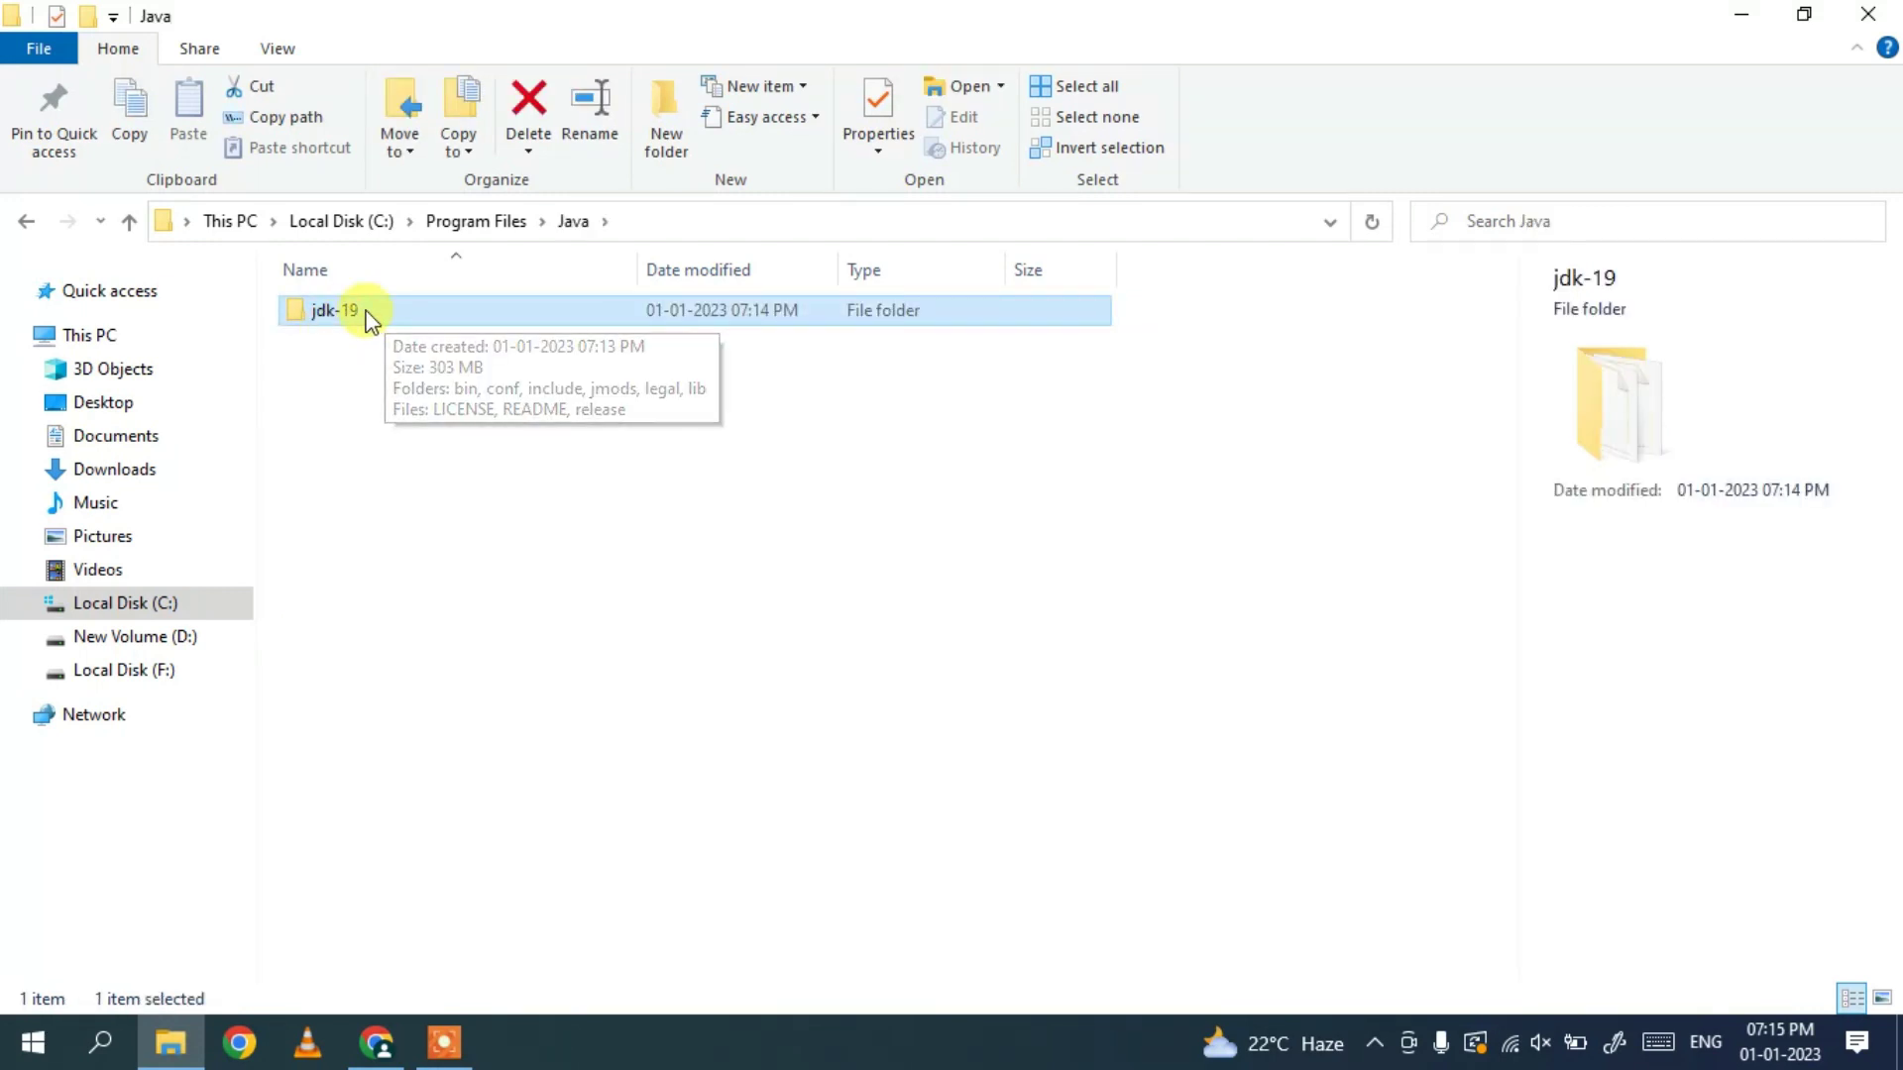
double_click(376, 315)
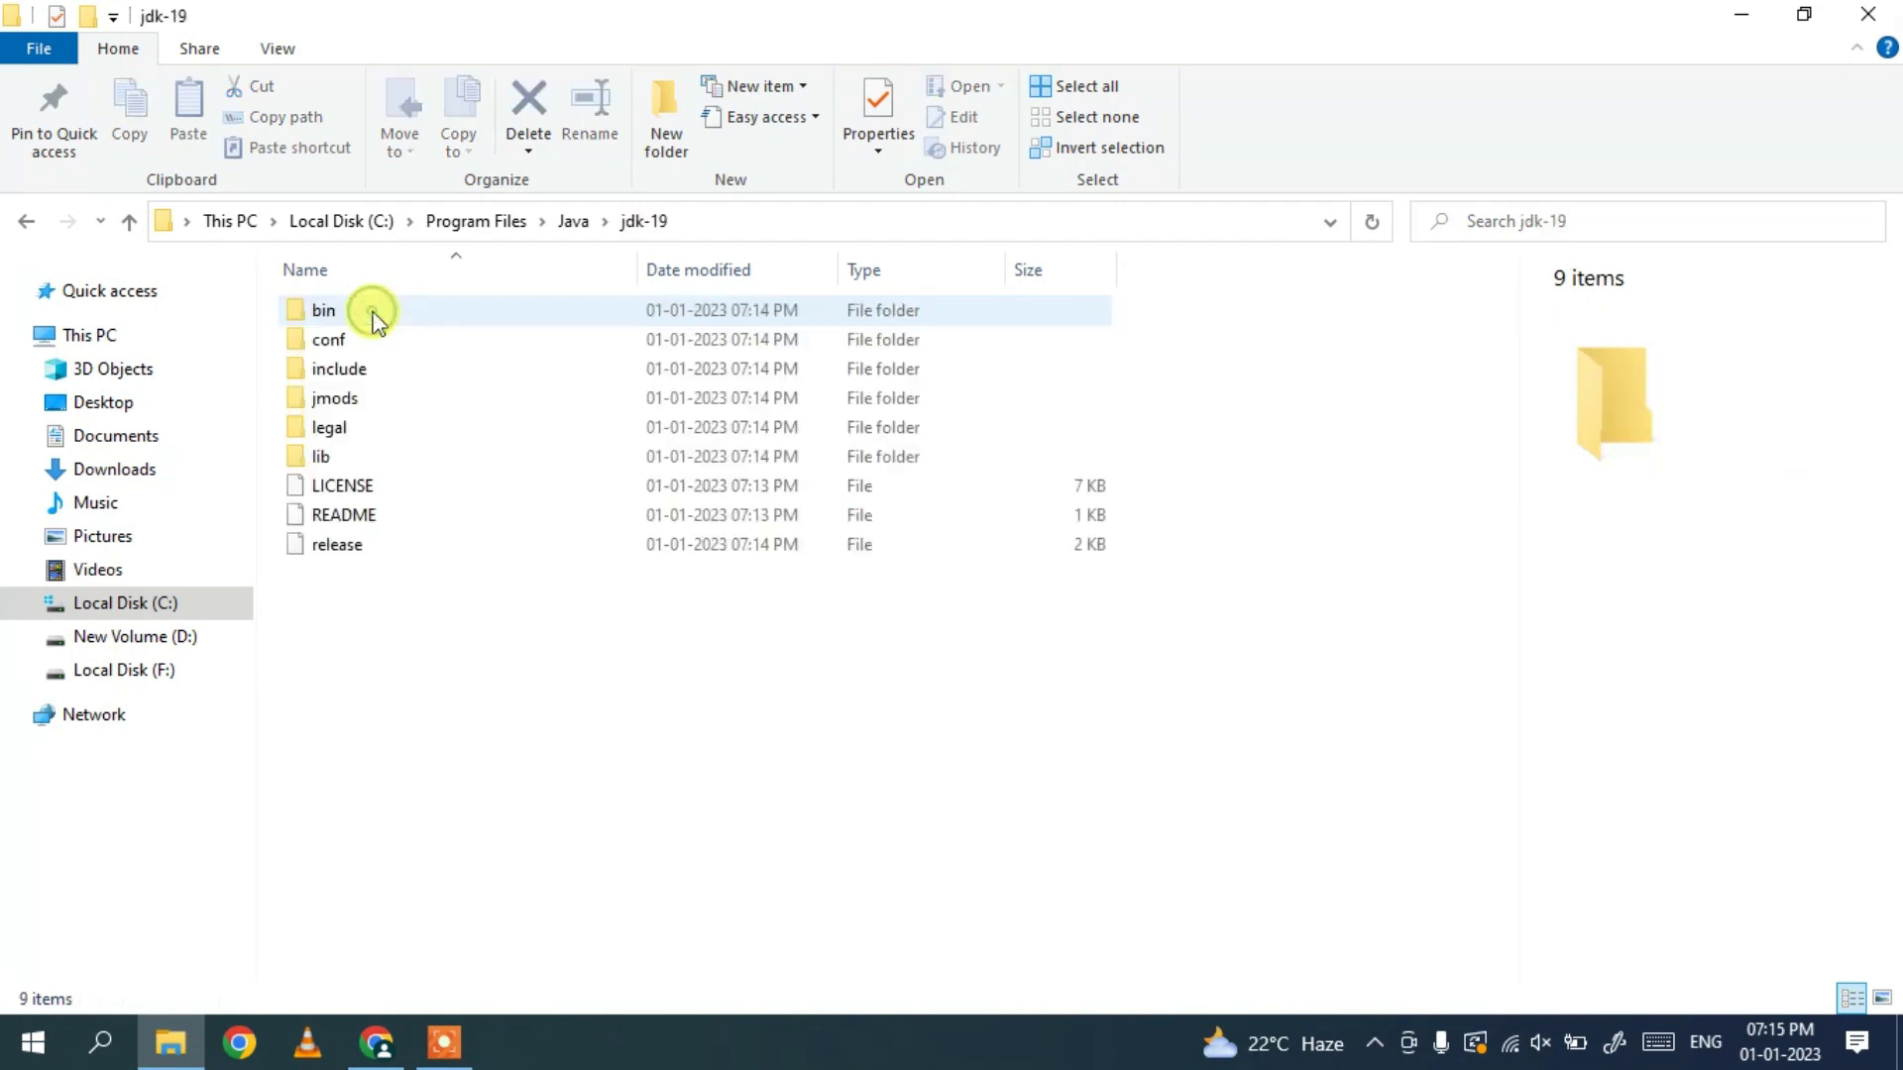
click(375, 315)
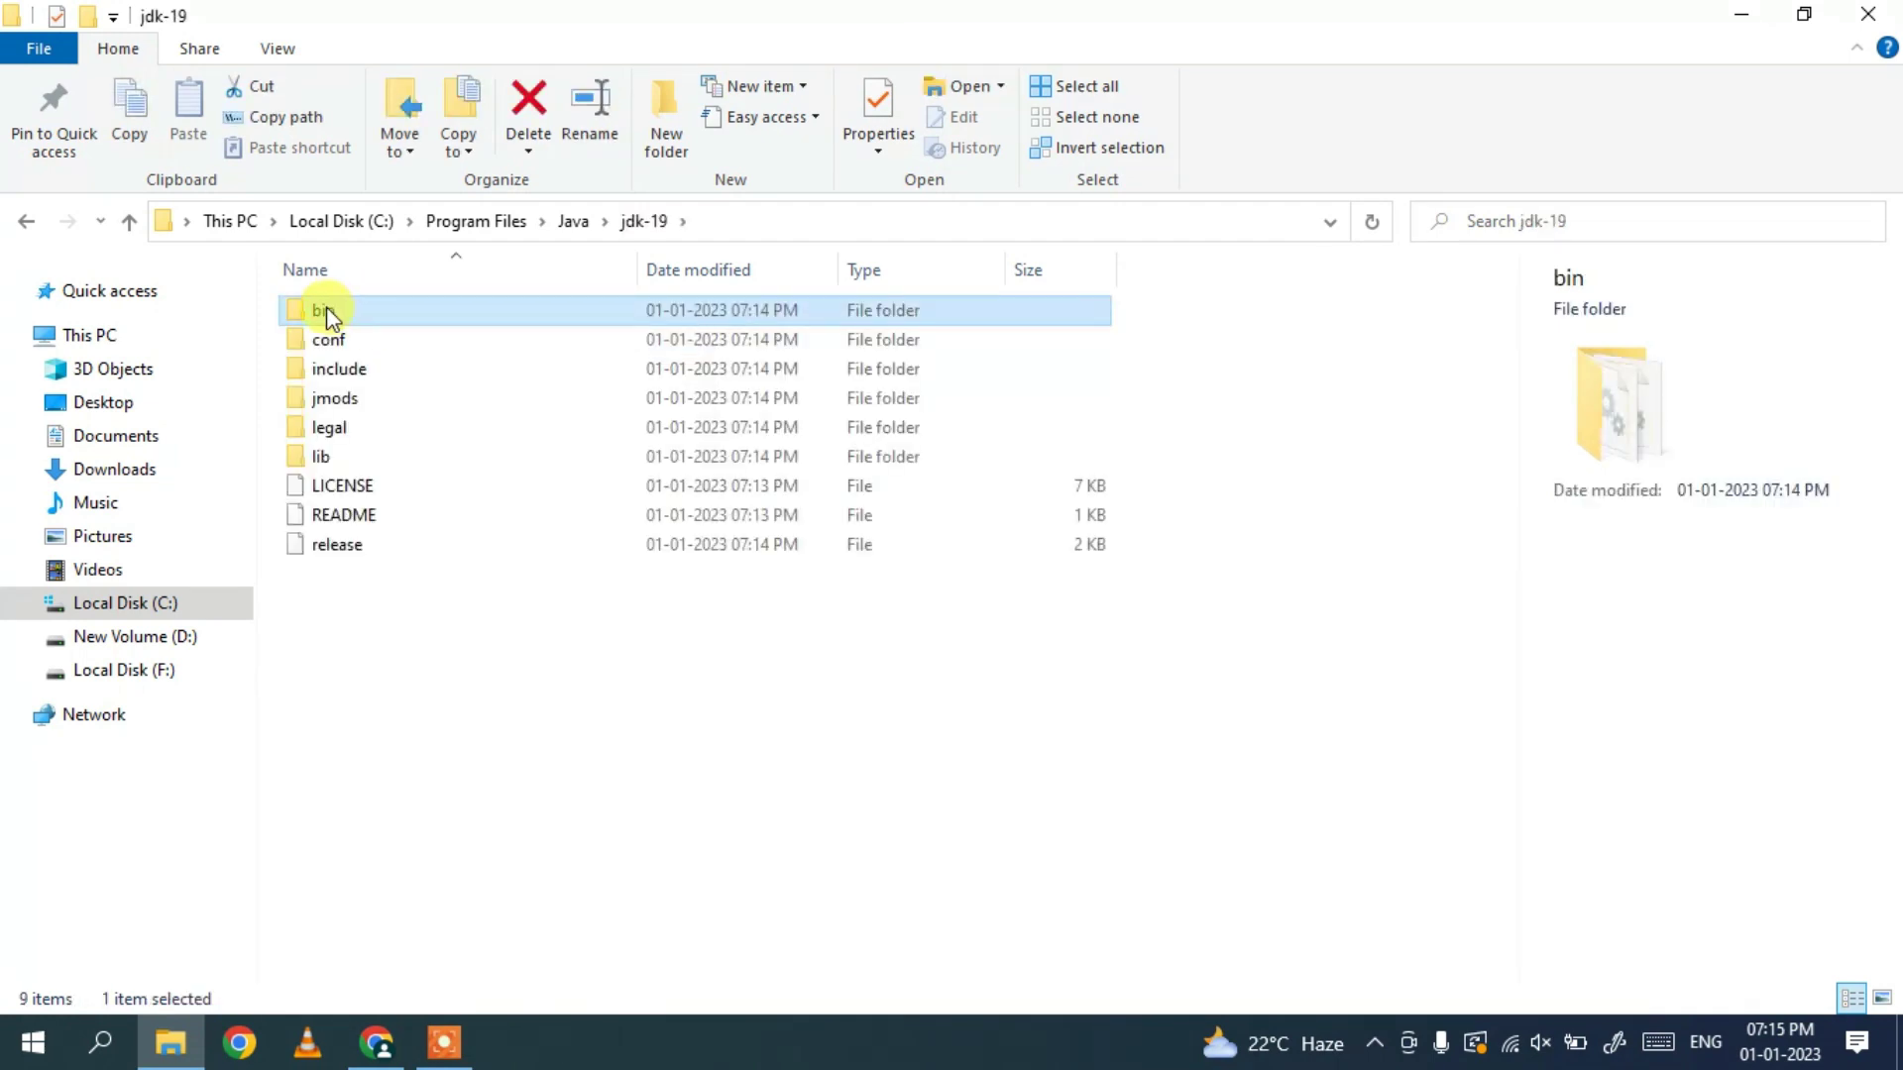
double_click(373, 307)
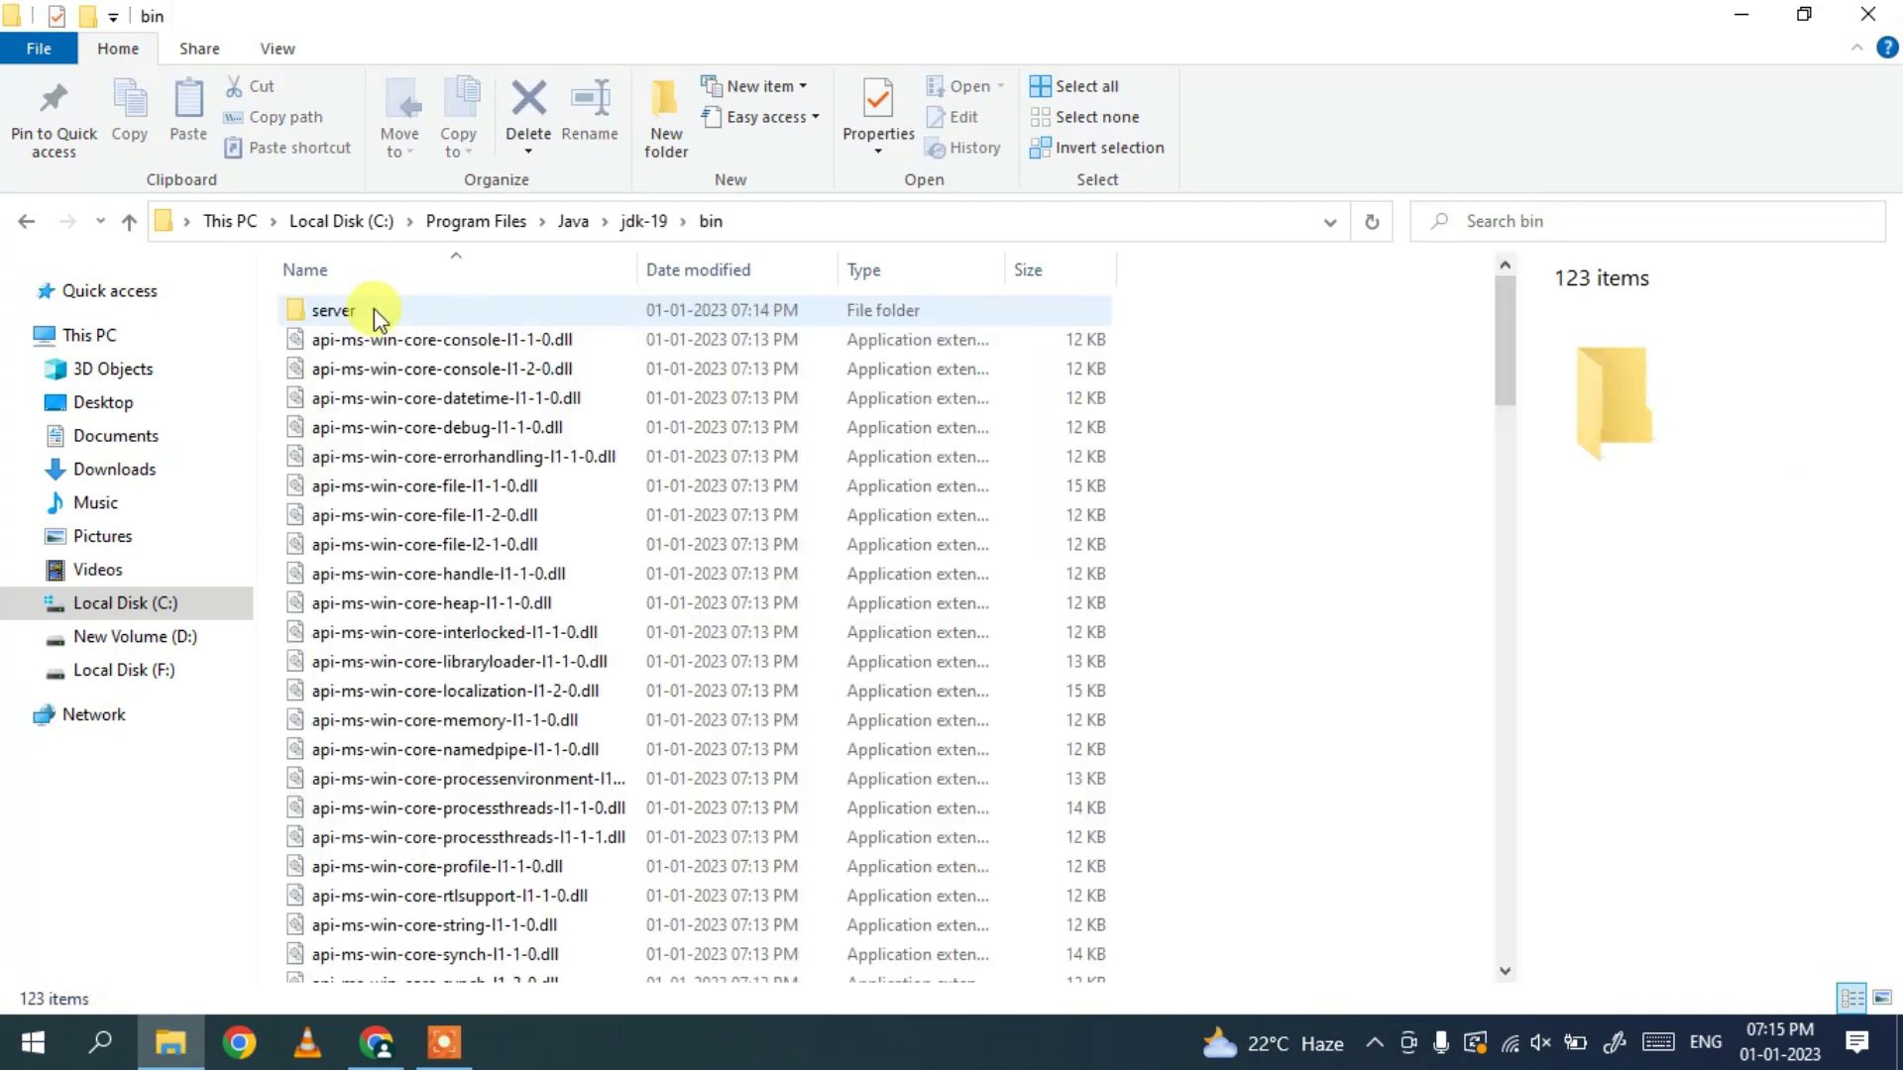
- Copy the full path of the JDK's bin folder and minimize the File Explorer window
click(859, 226)
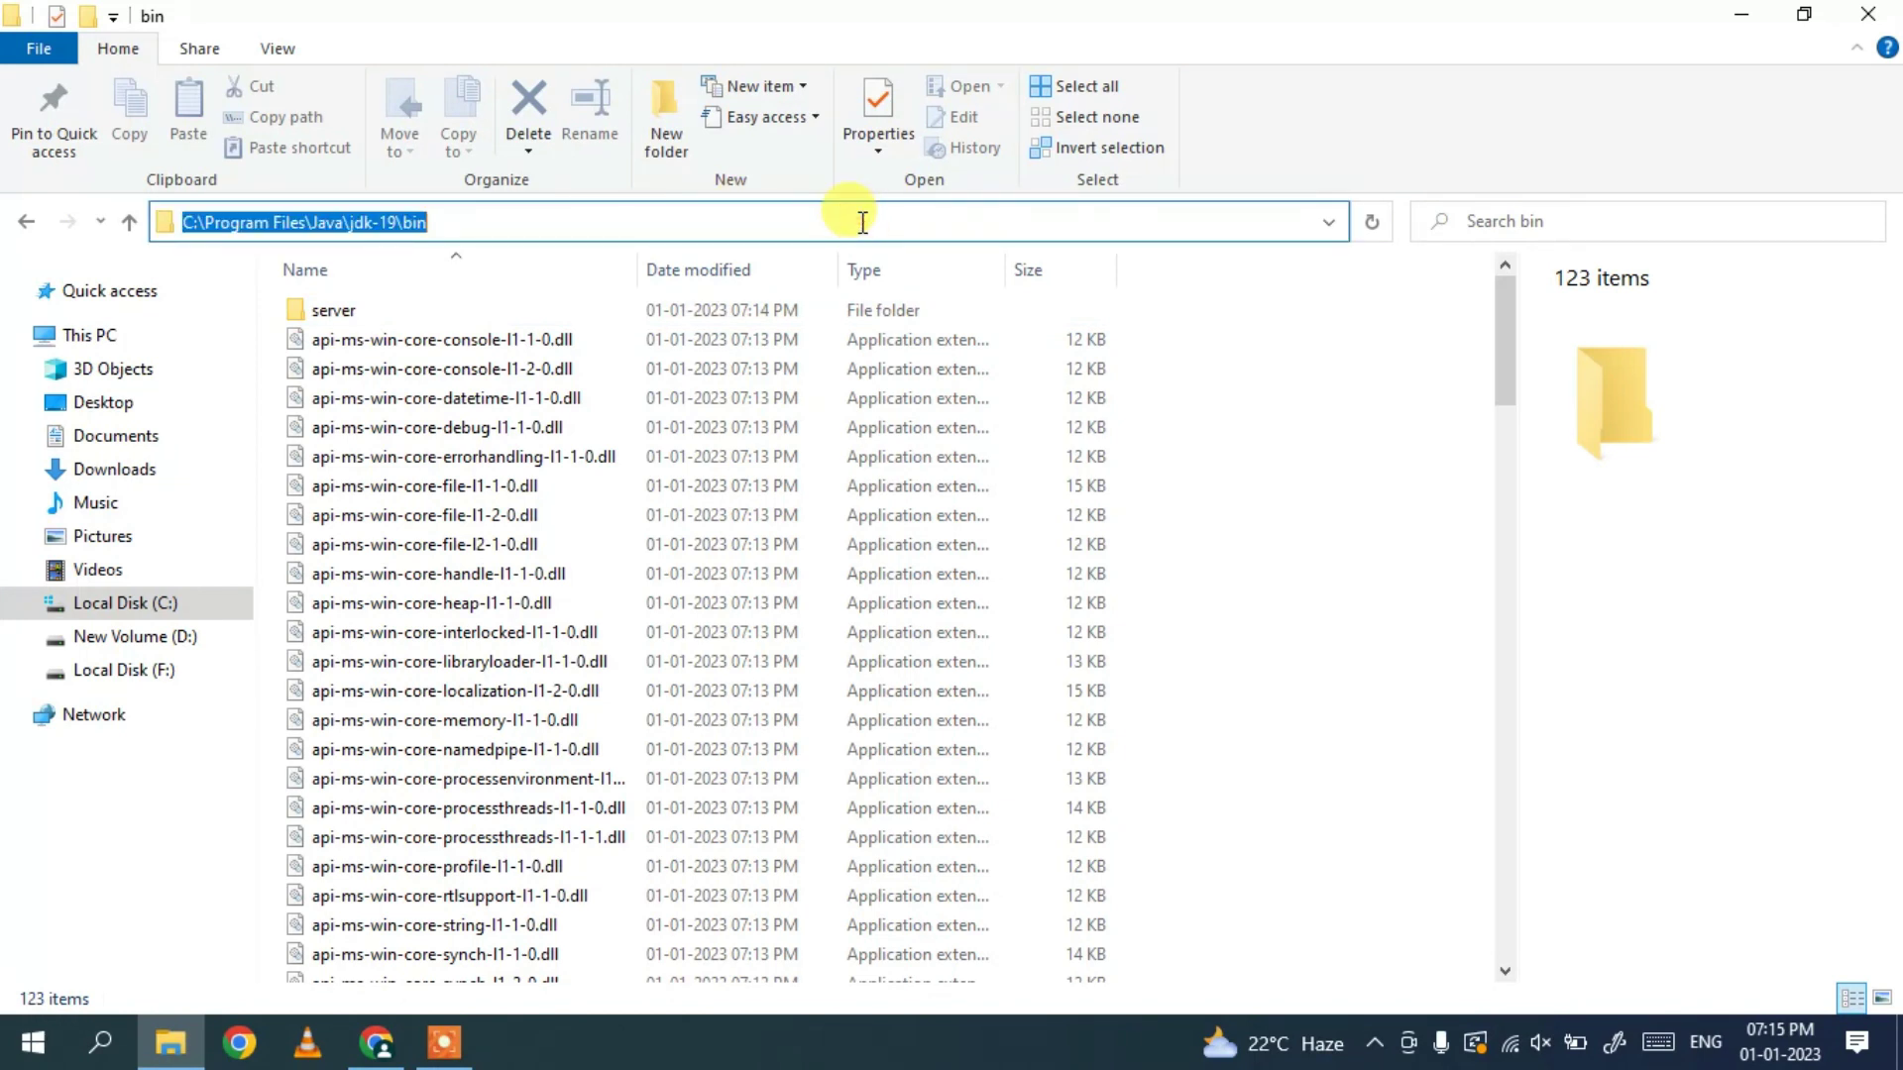
right_click(862, 222)
click(931, 315)
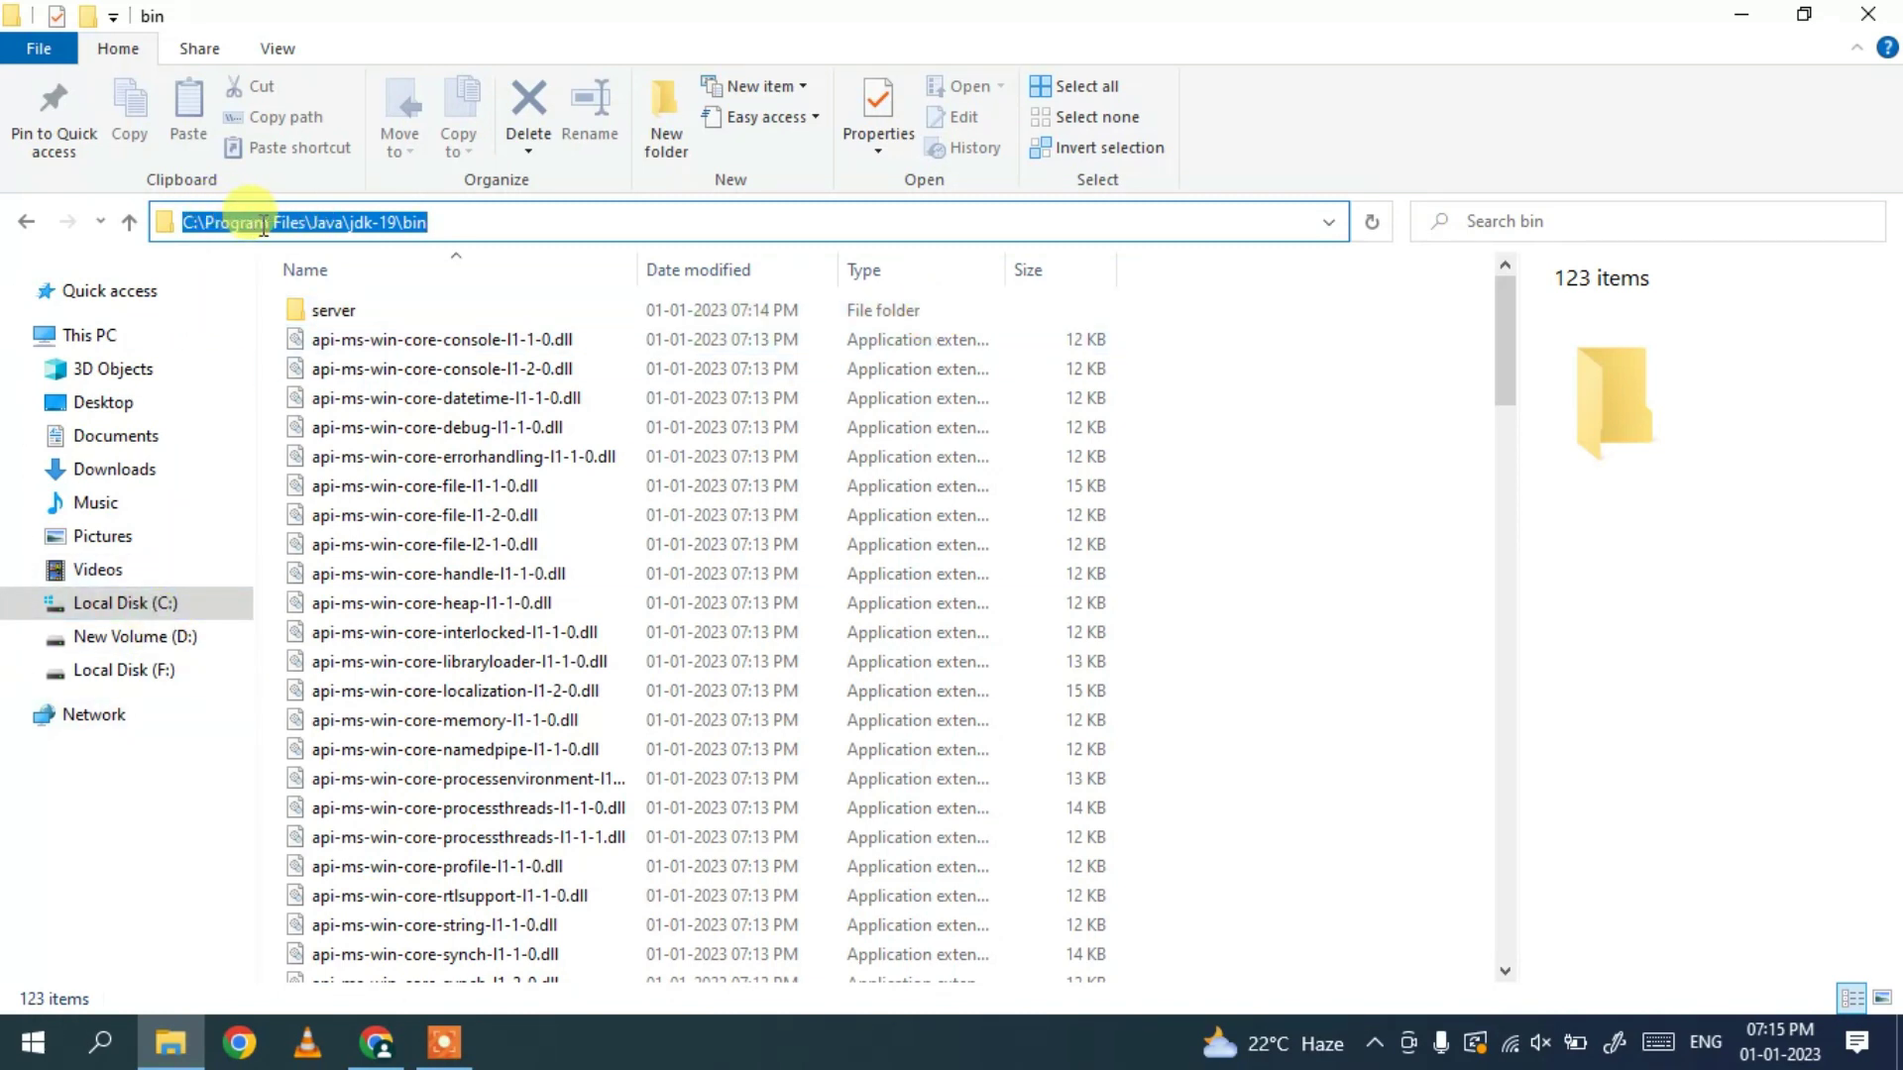
right_click(429, 224)
click(491, 315)
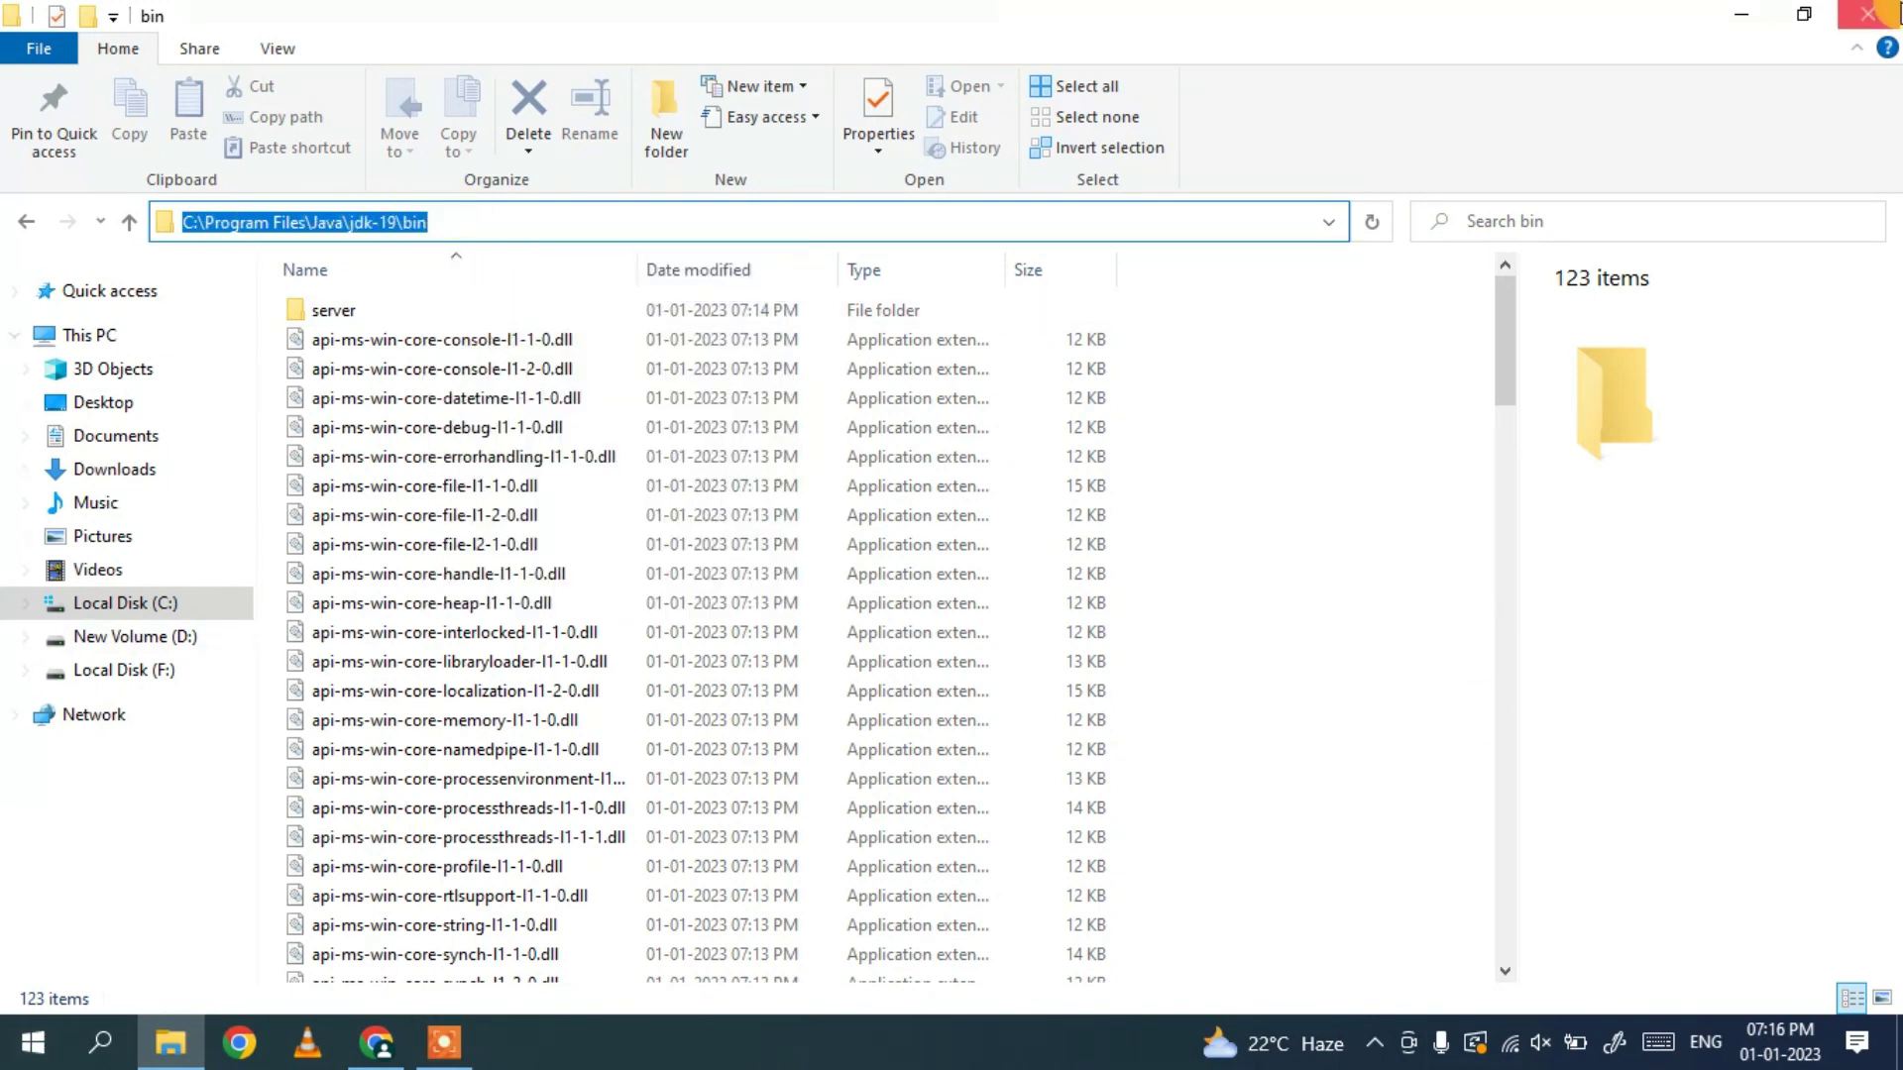
click(1737, 16)
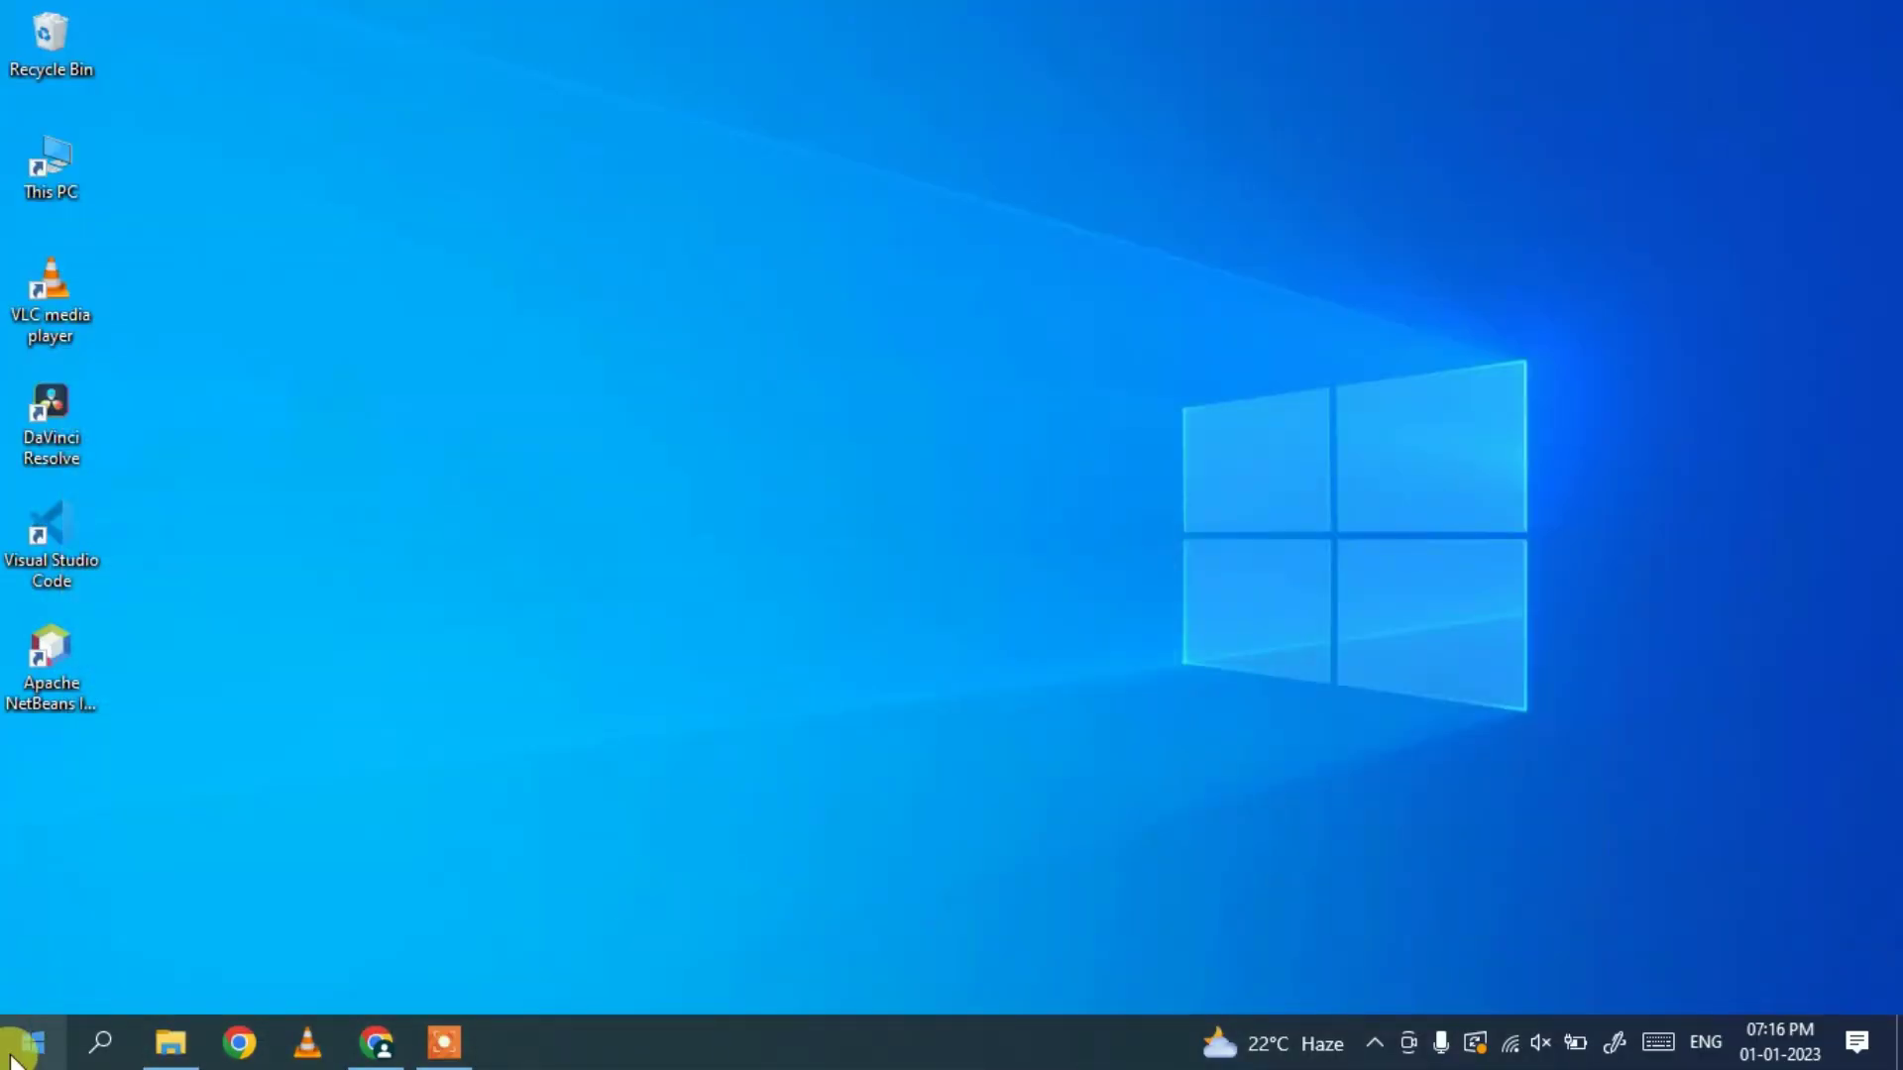
- Search Windows for "environ", open the system environment variables settings and bring up the Environment Variables dialog
click(99, 1043)
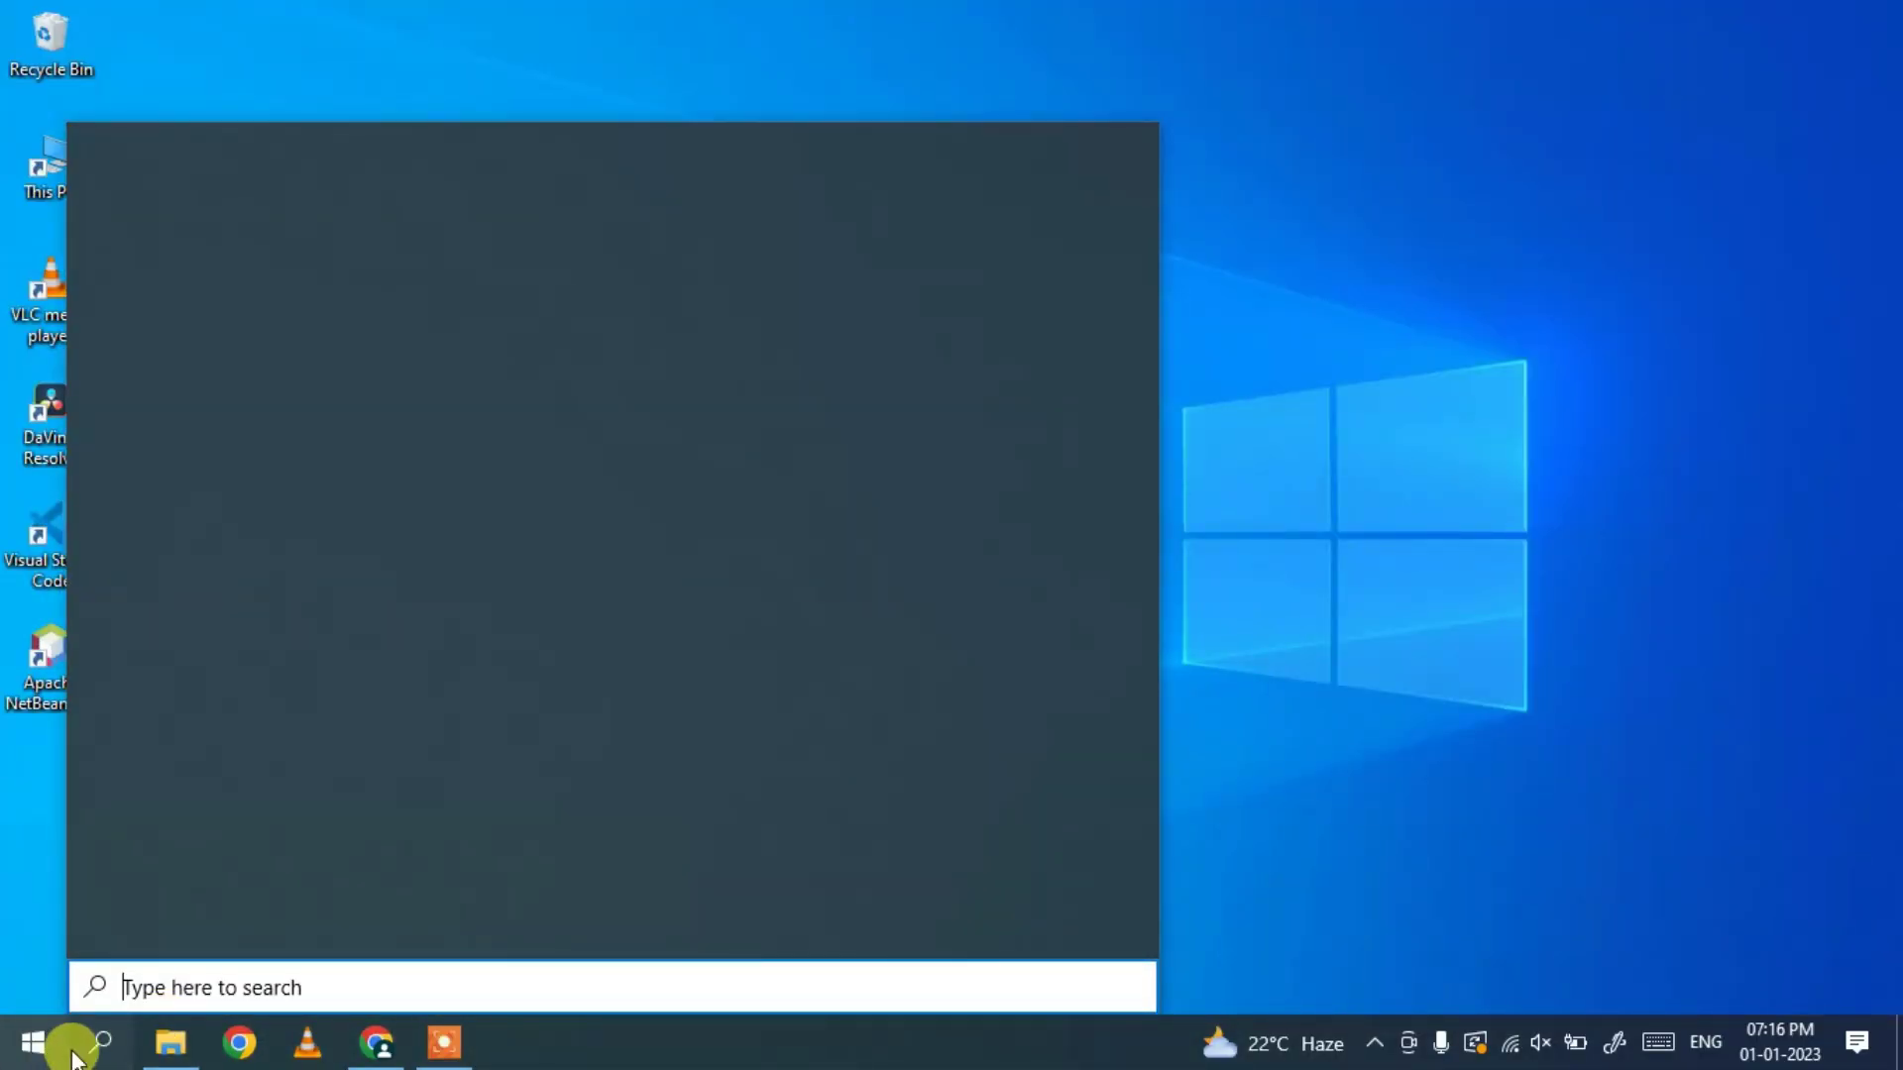
text(environ)
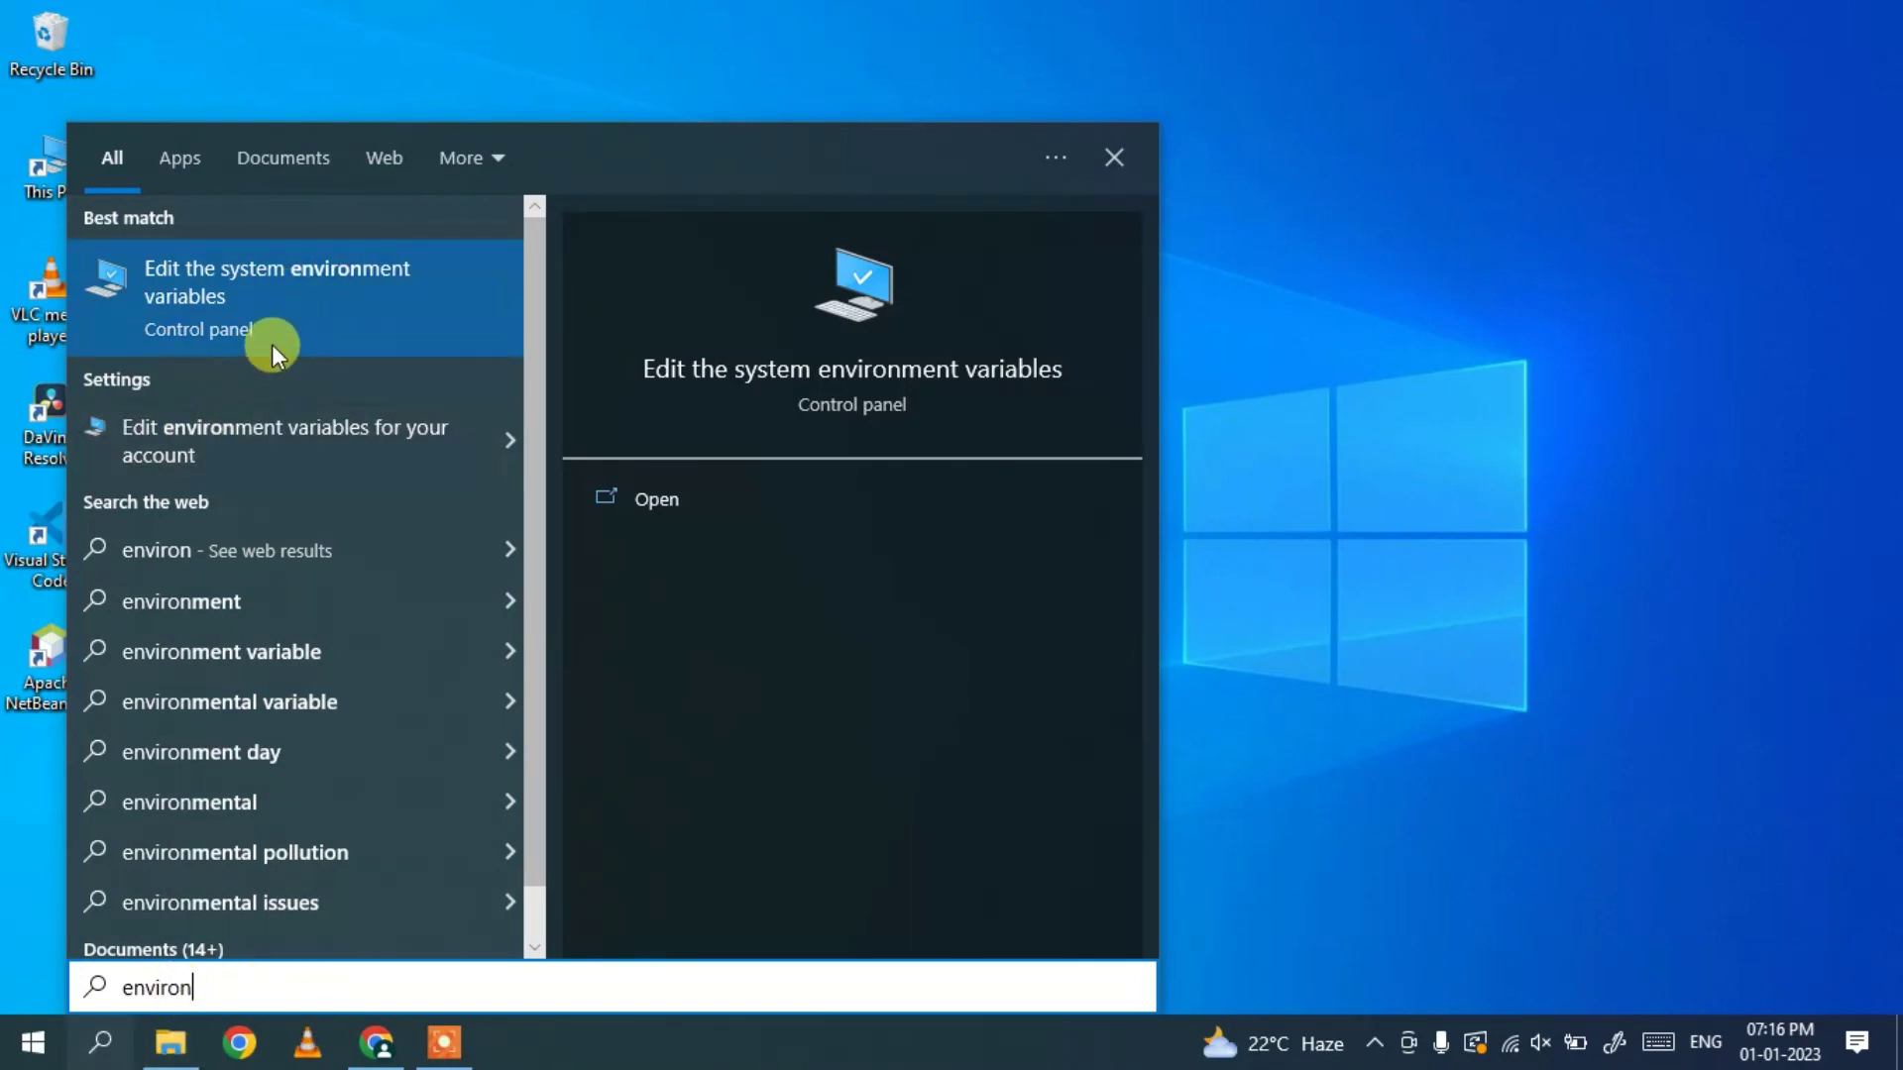
click(347, 283)
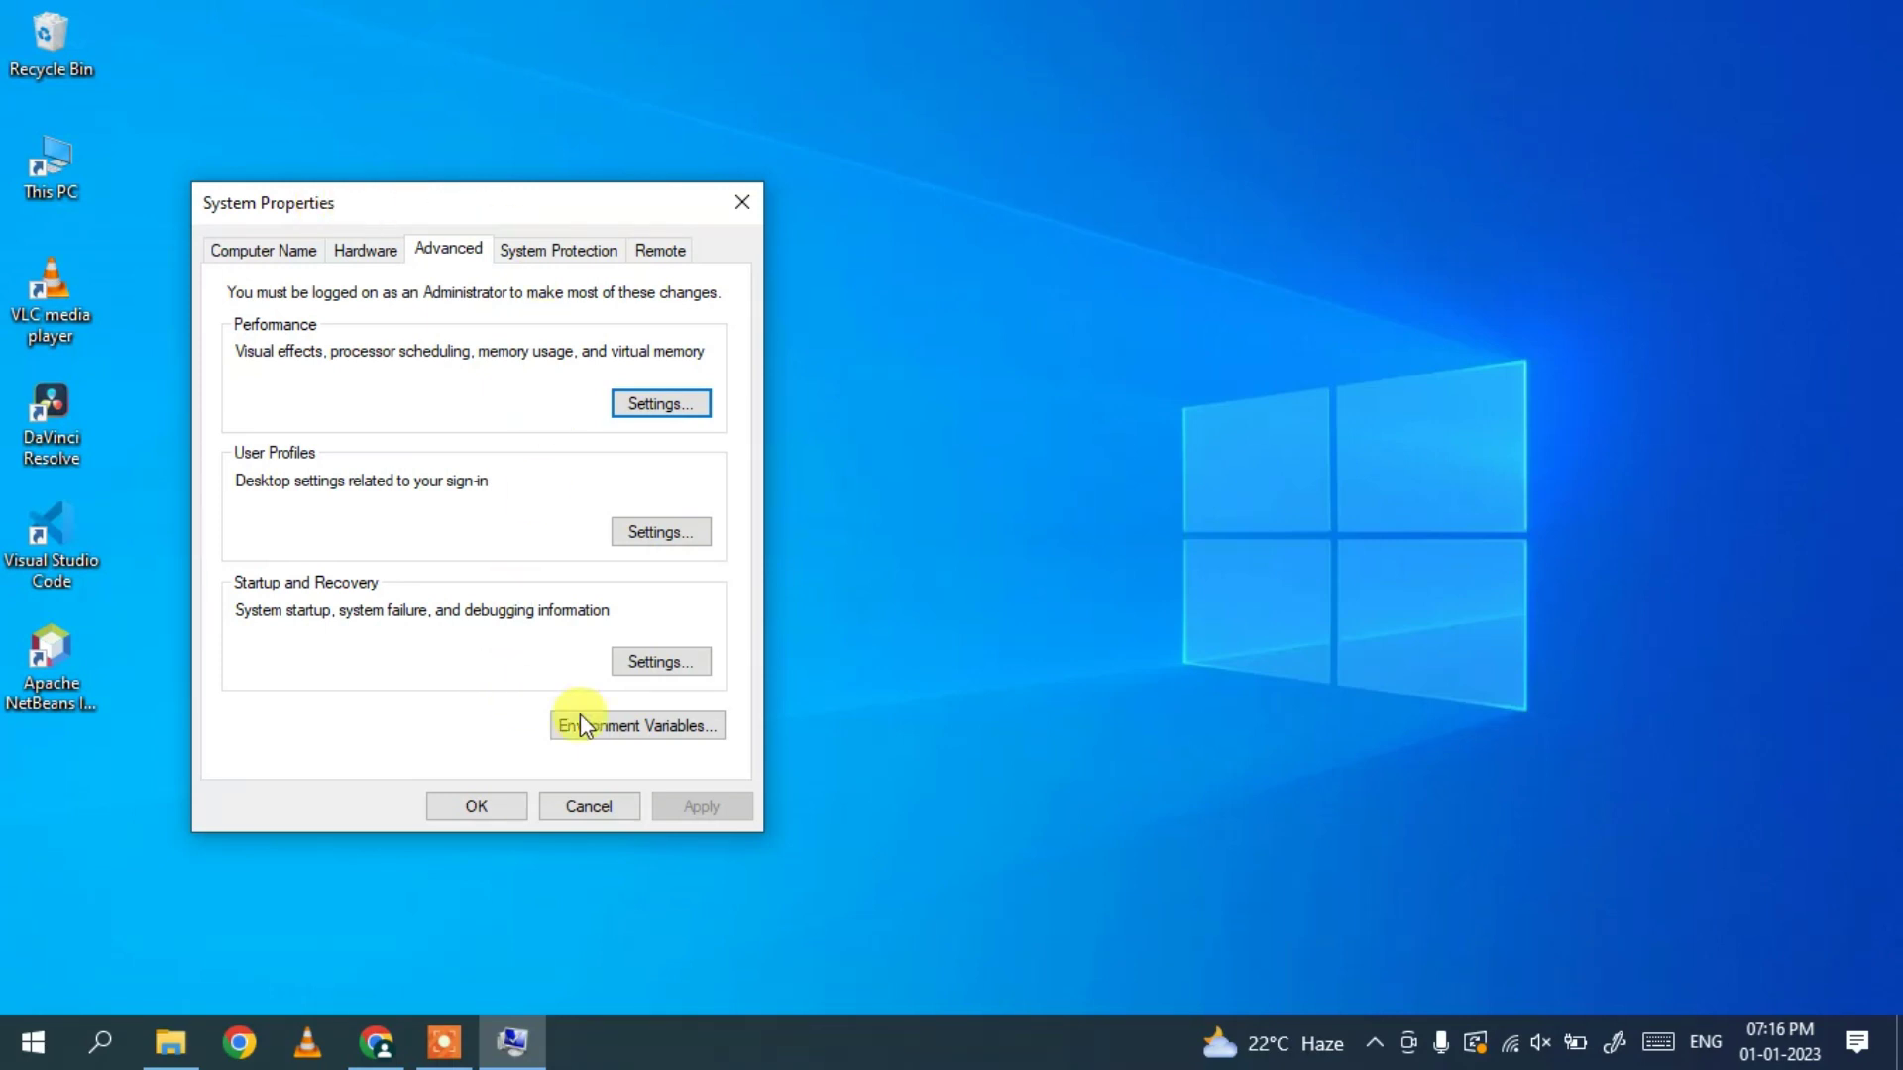
click(676, 730)
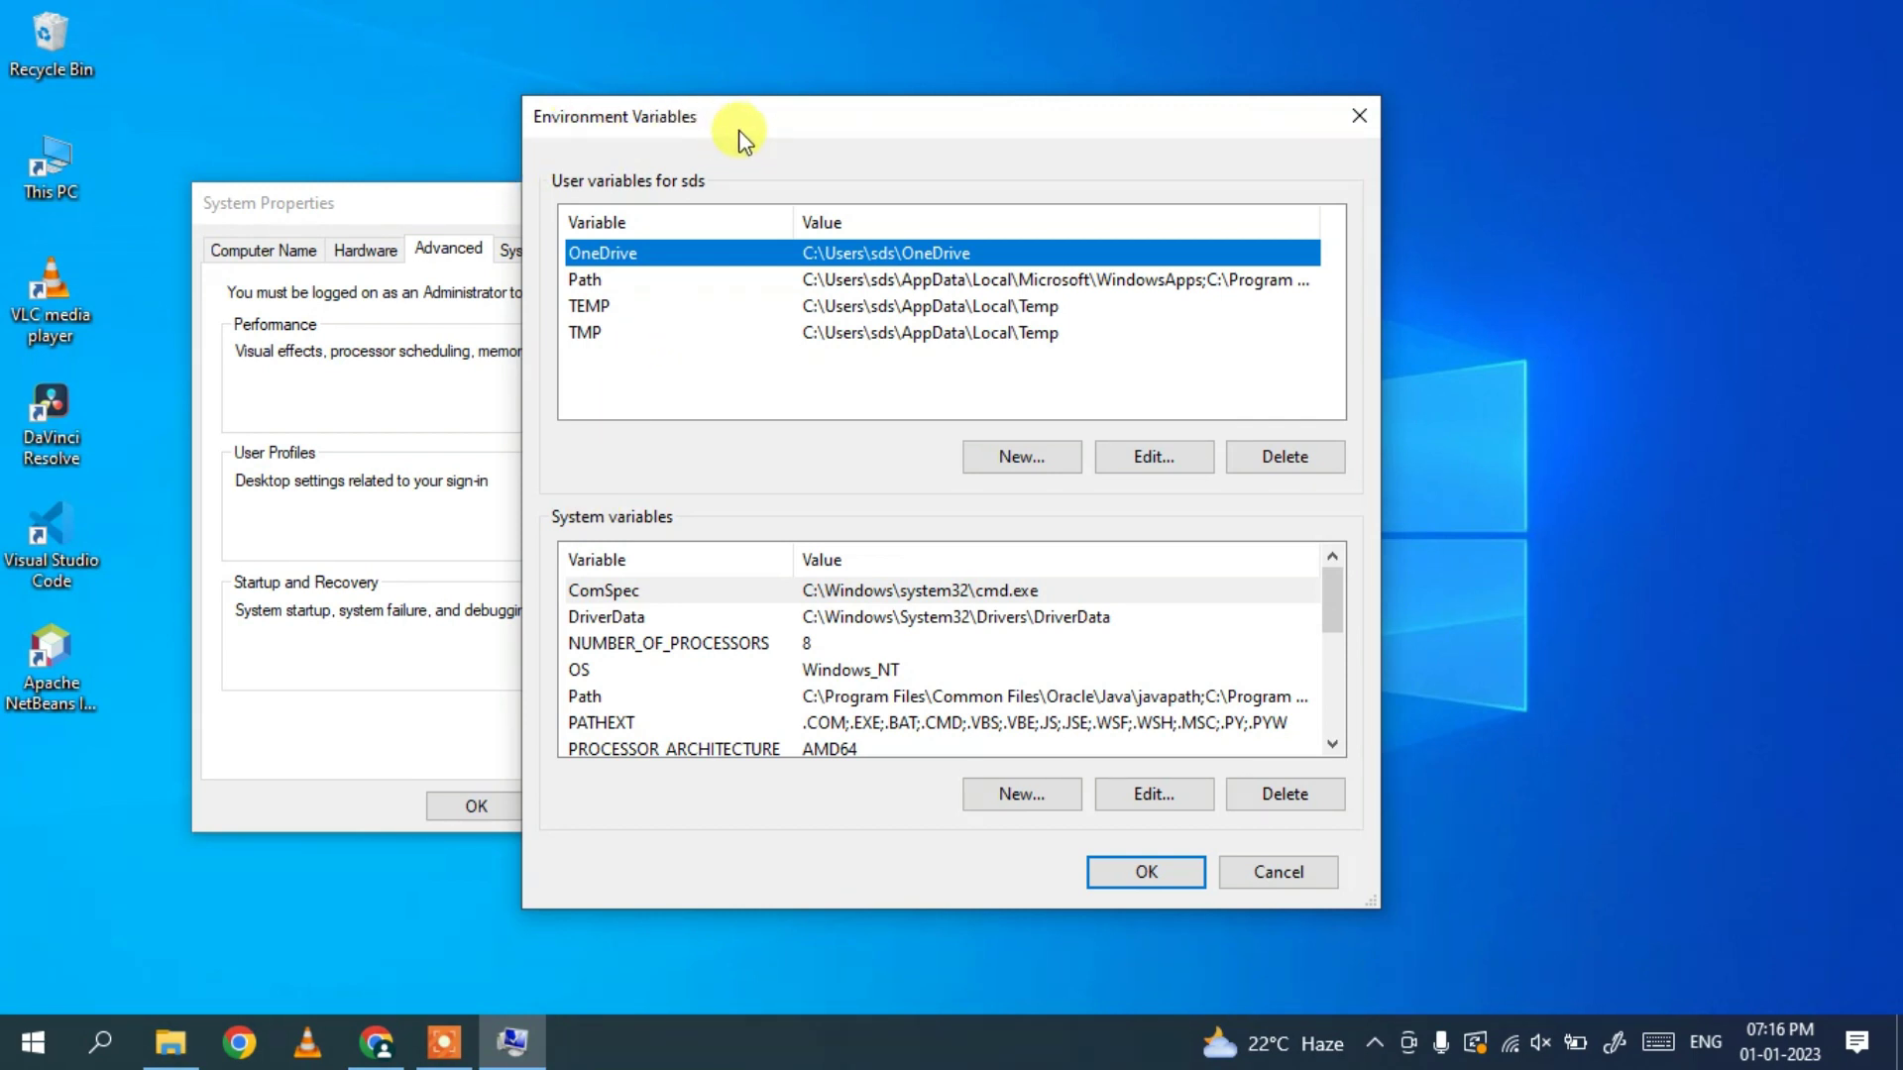
- Add the copied path C:\Program Files\Java\jdk-19\bin as a new entry in the system Path variable and confirm
click(590, 697)
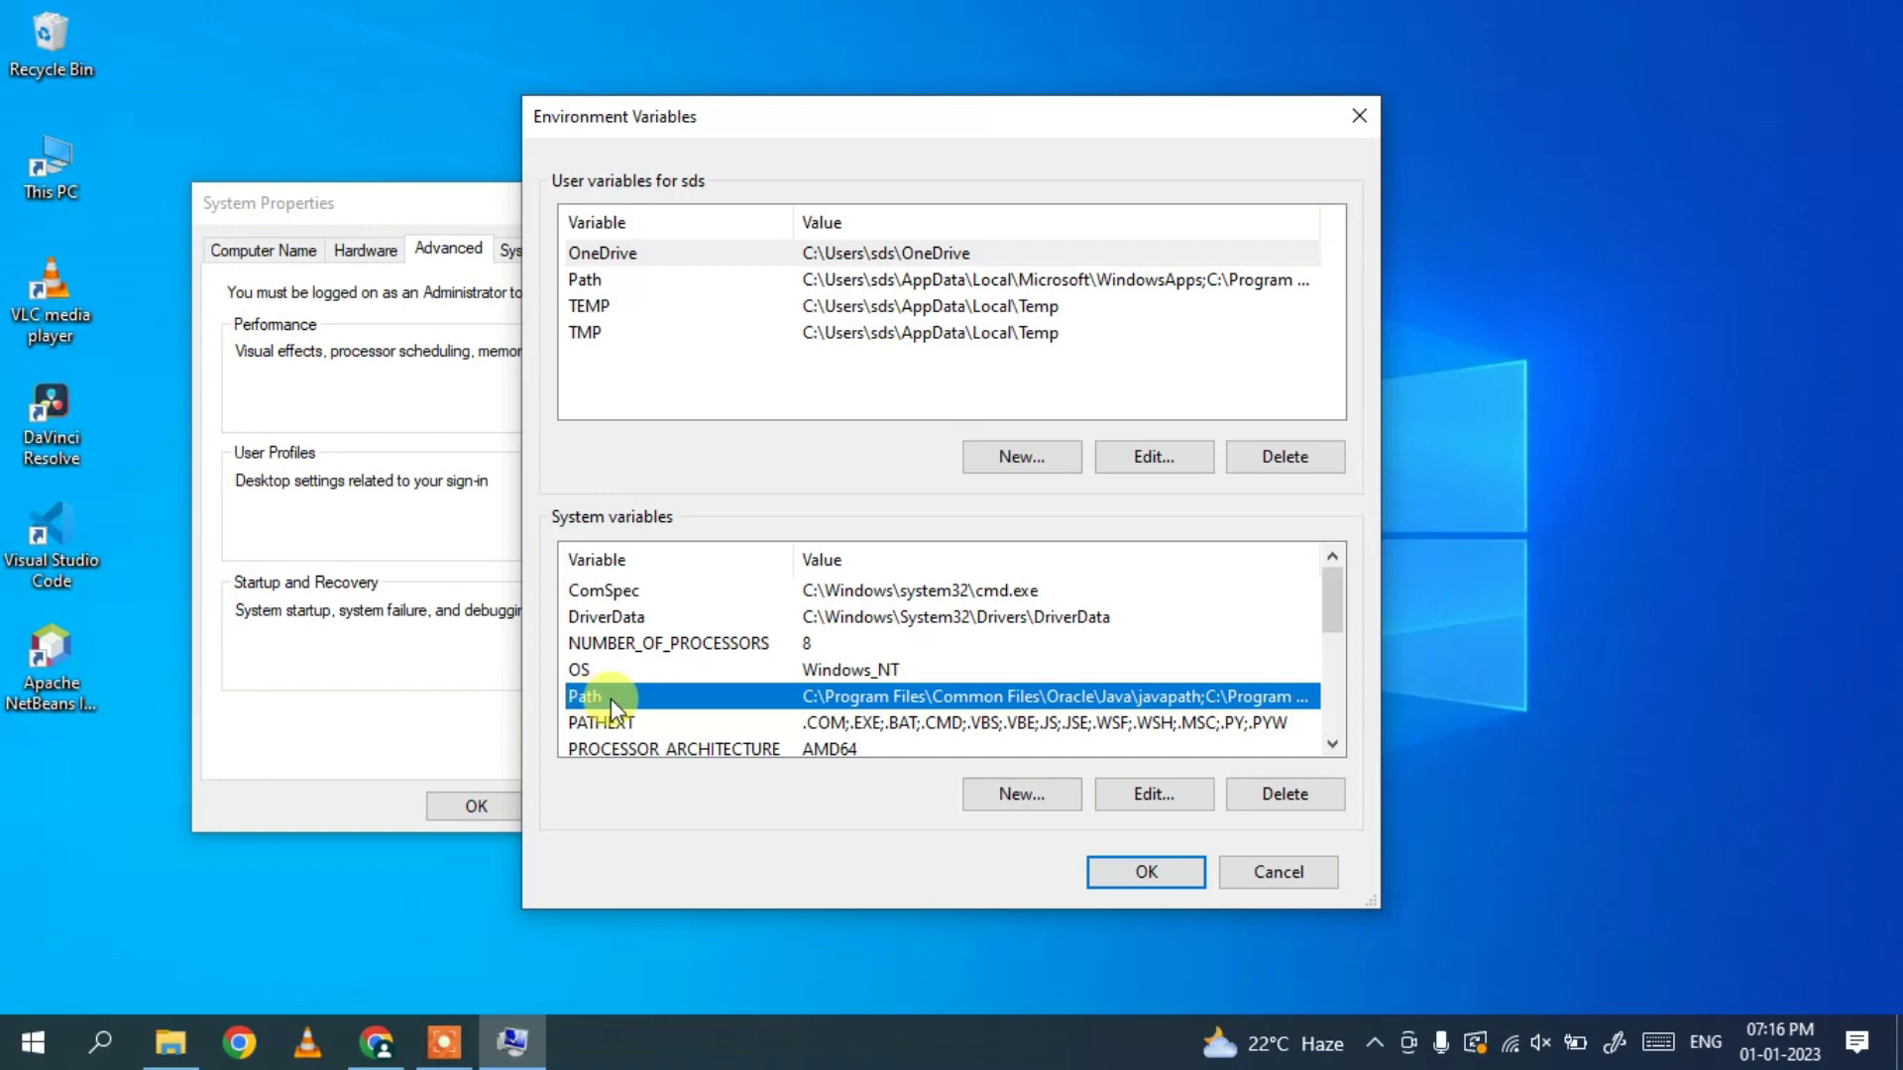
click(1150, 793)
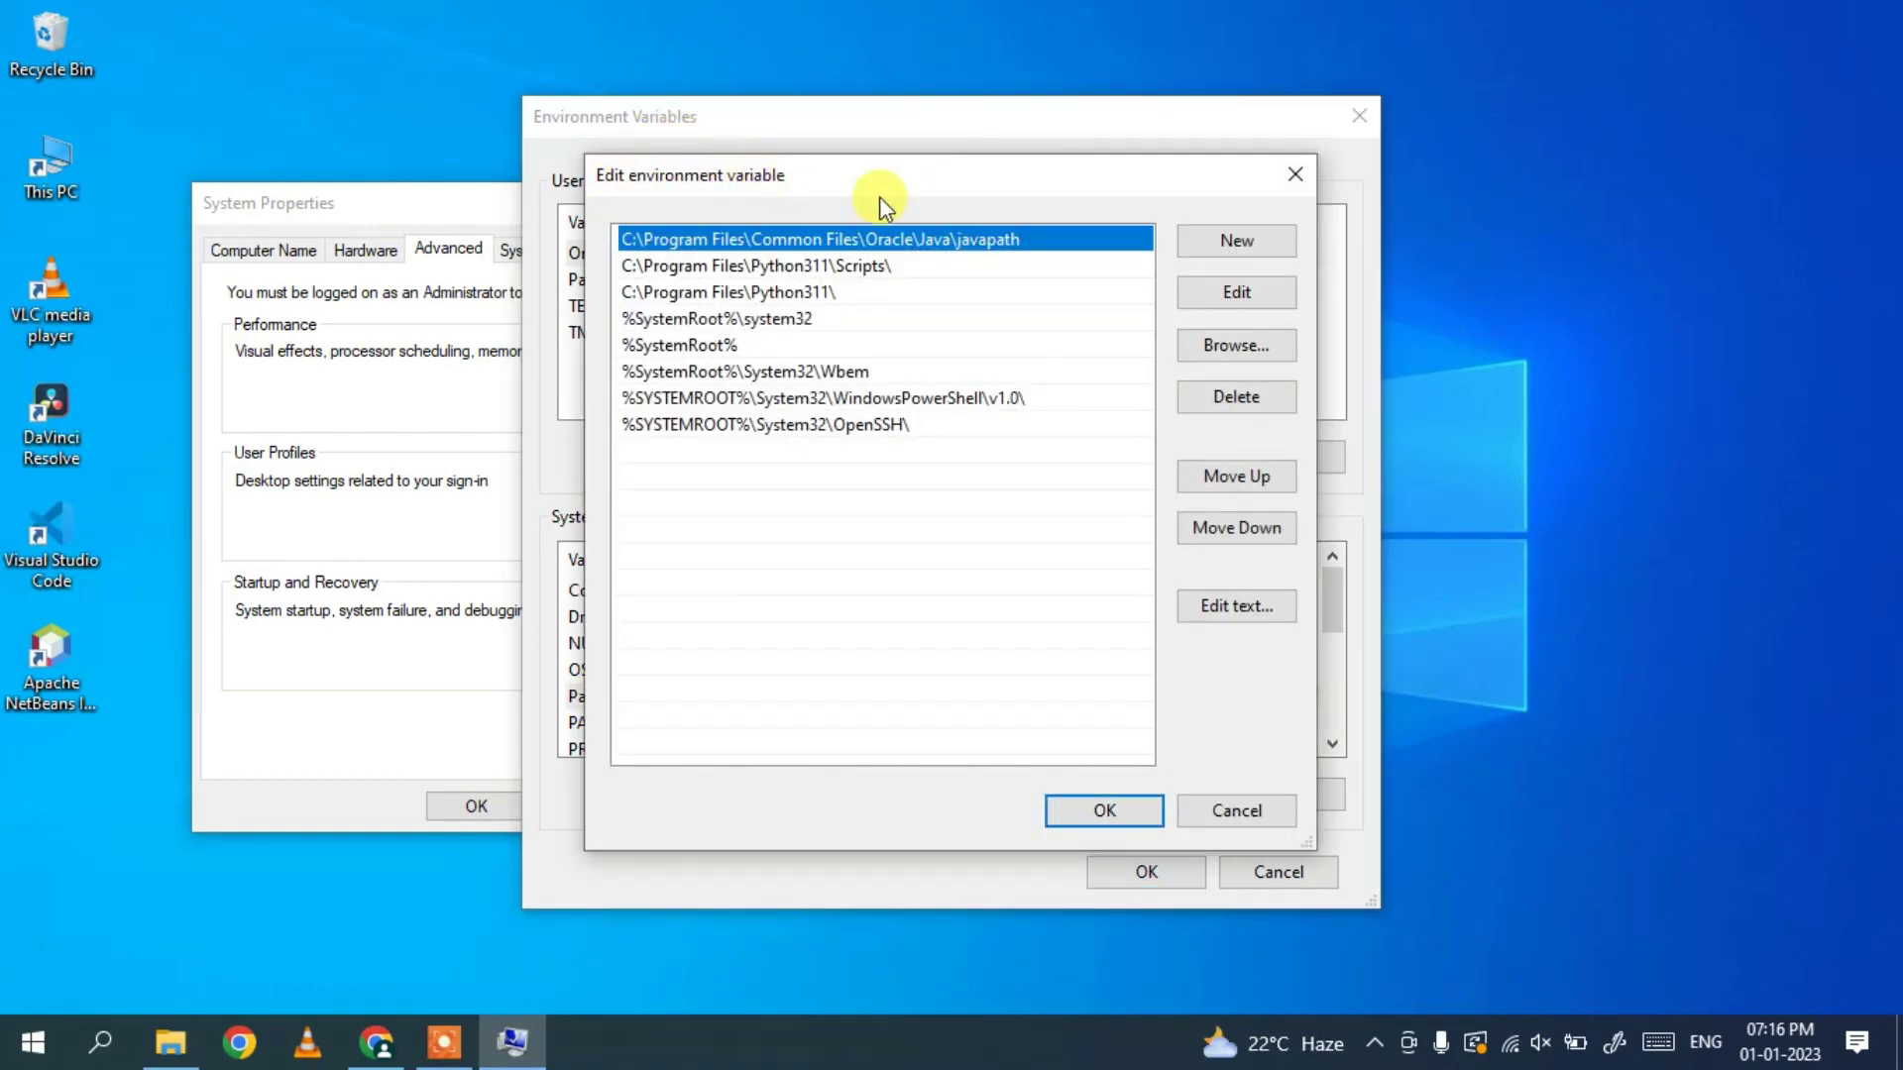
click(1258, 242)
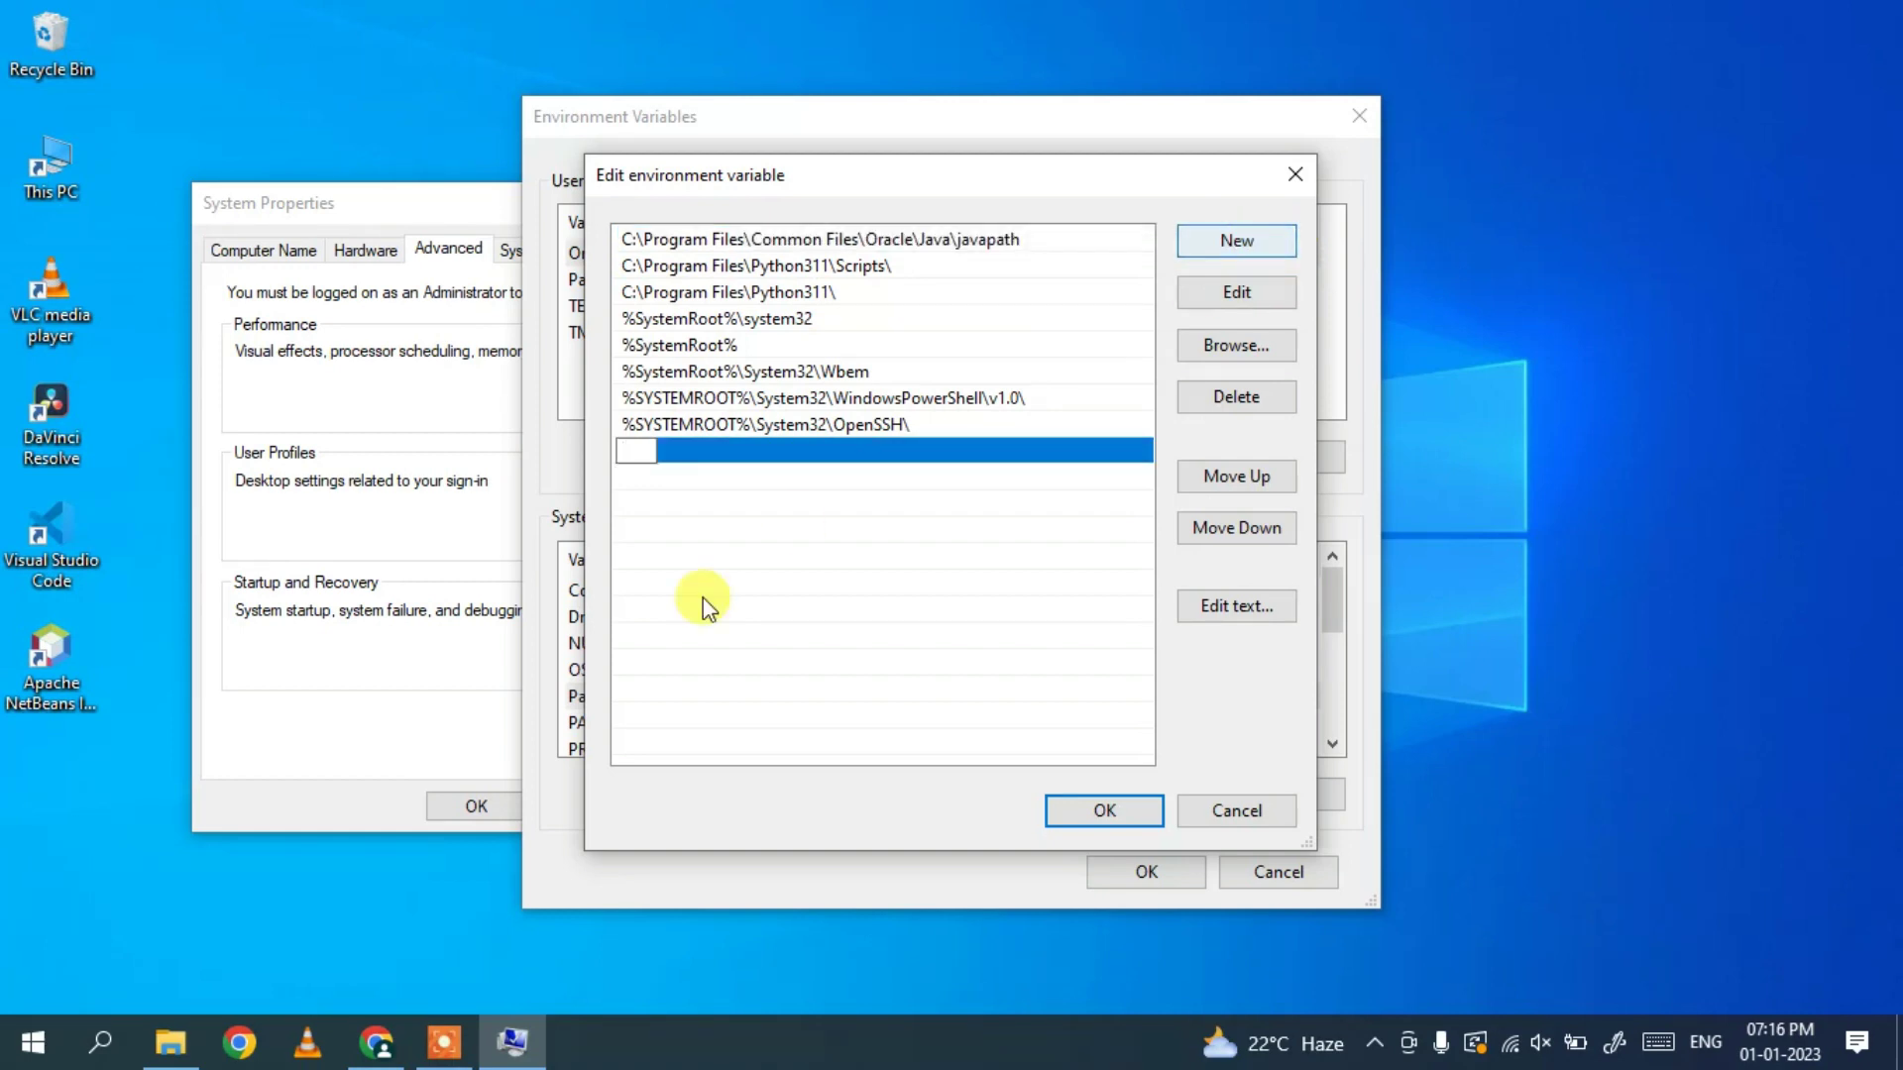
right_click(644, 452)
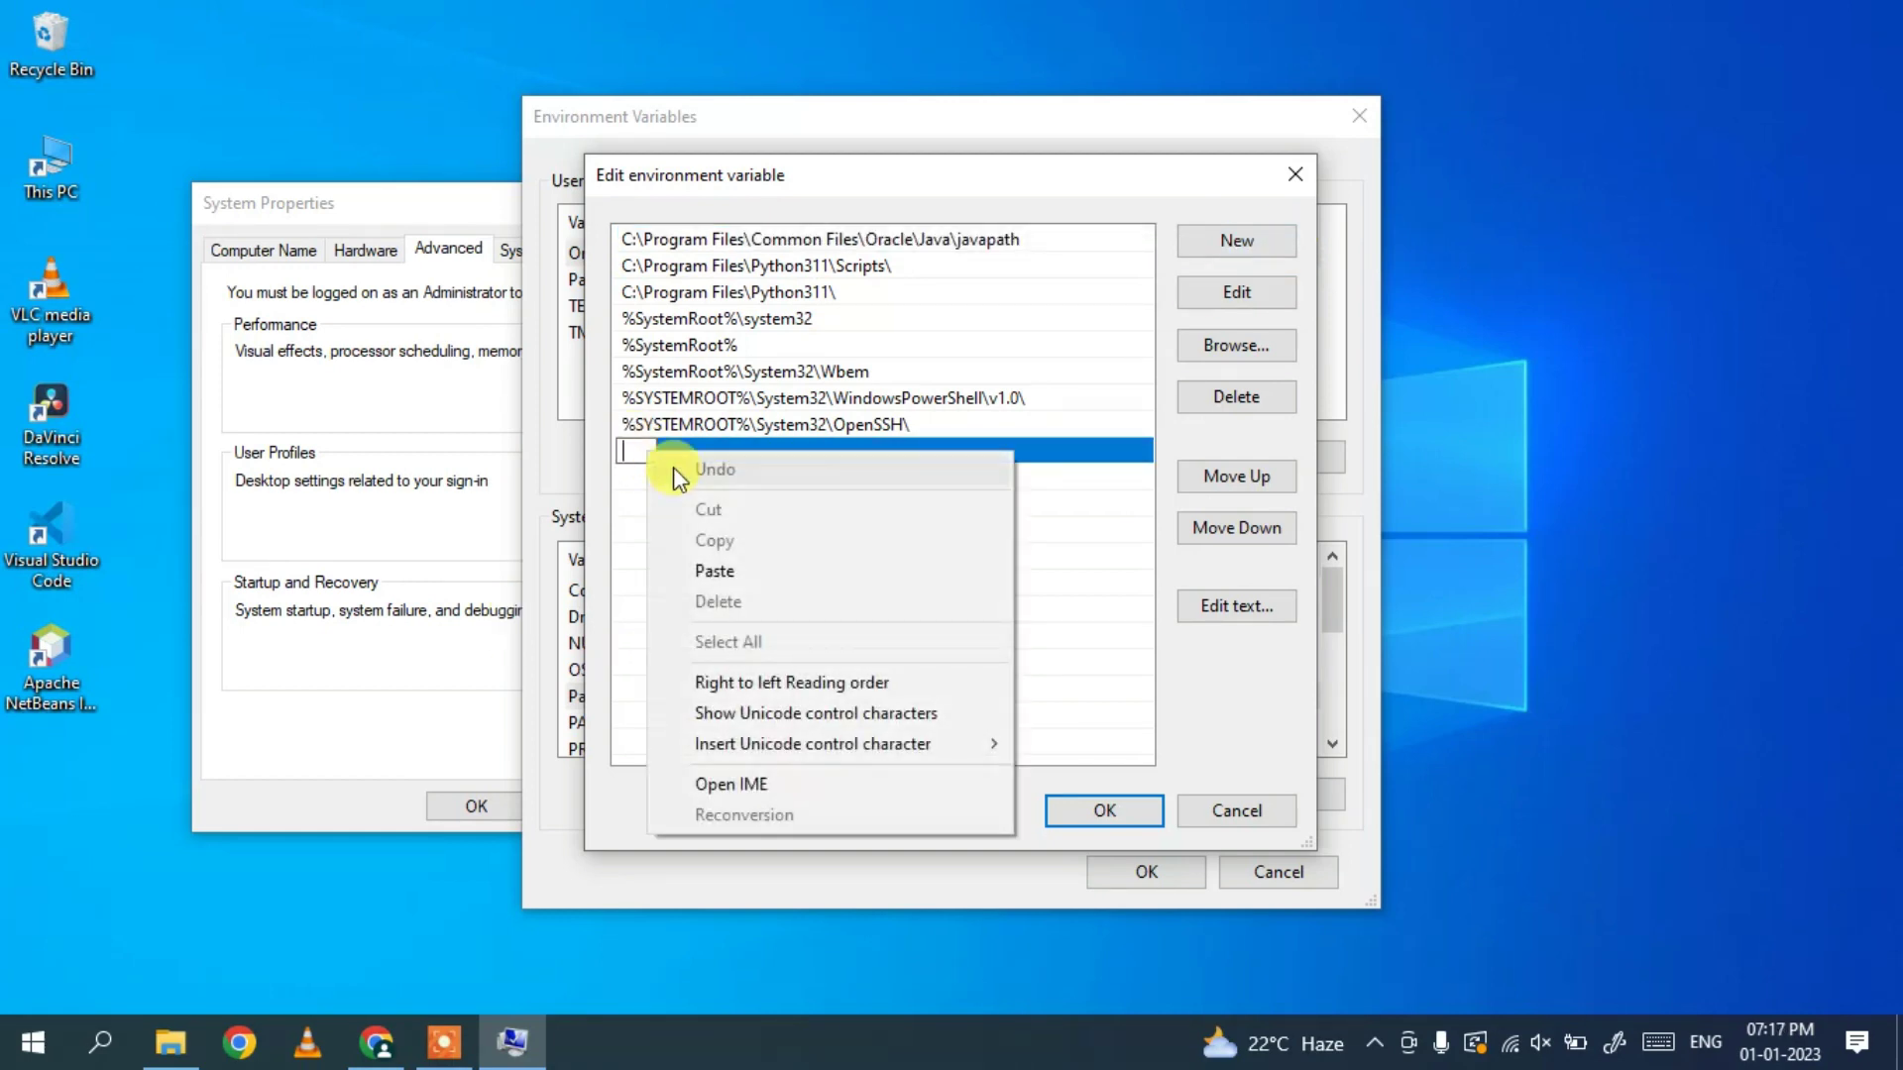
click(709, 571)
click(853, 545)
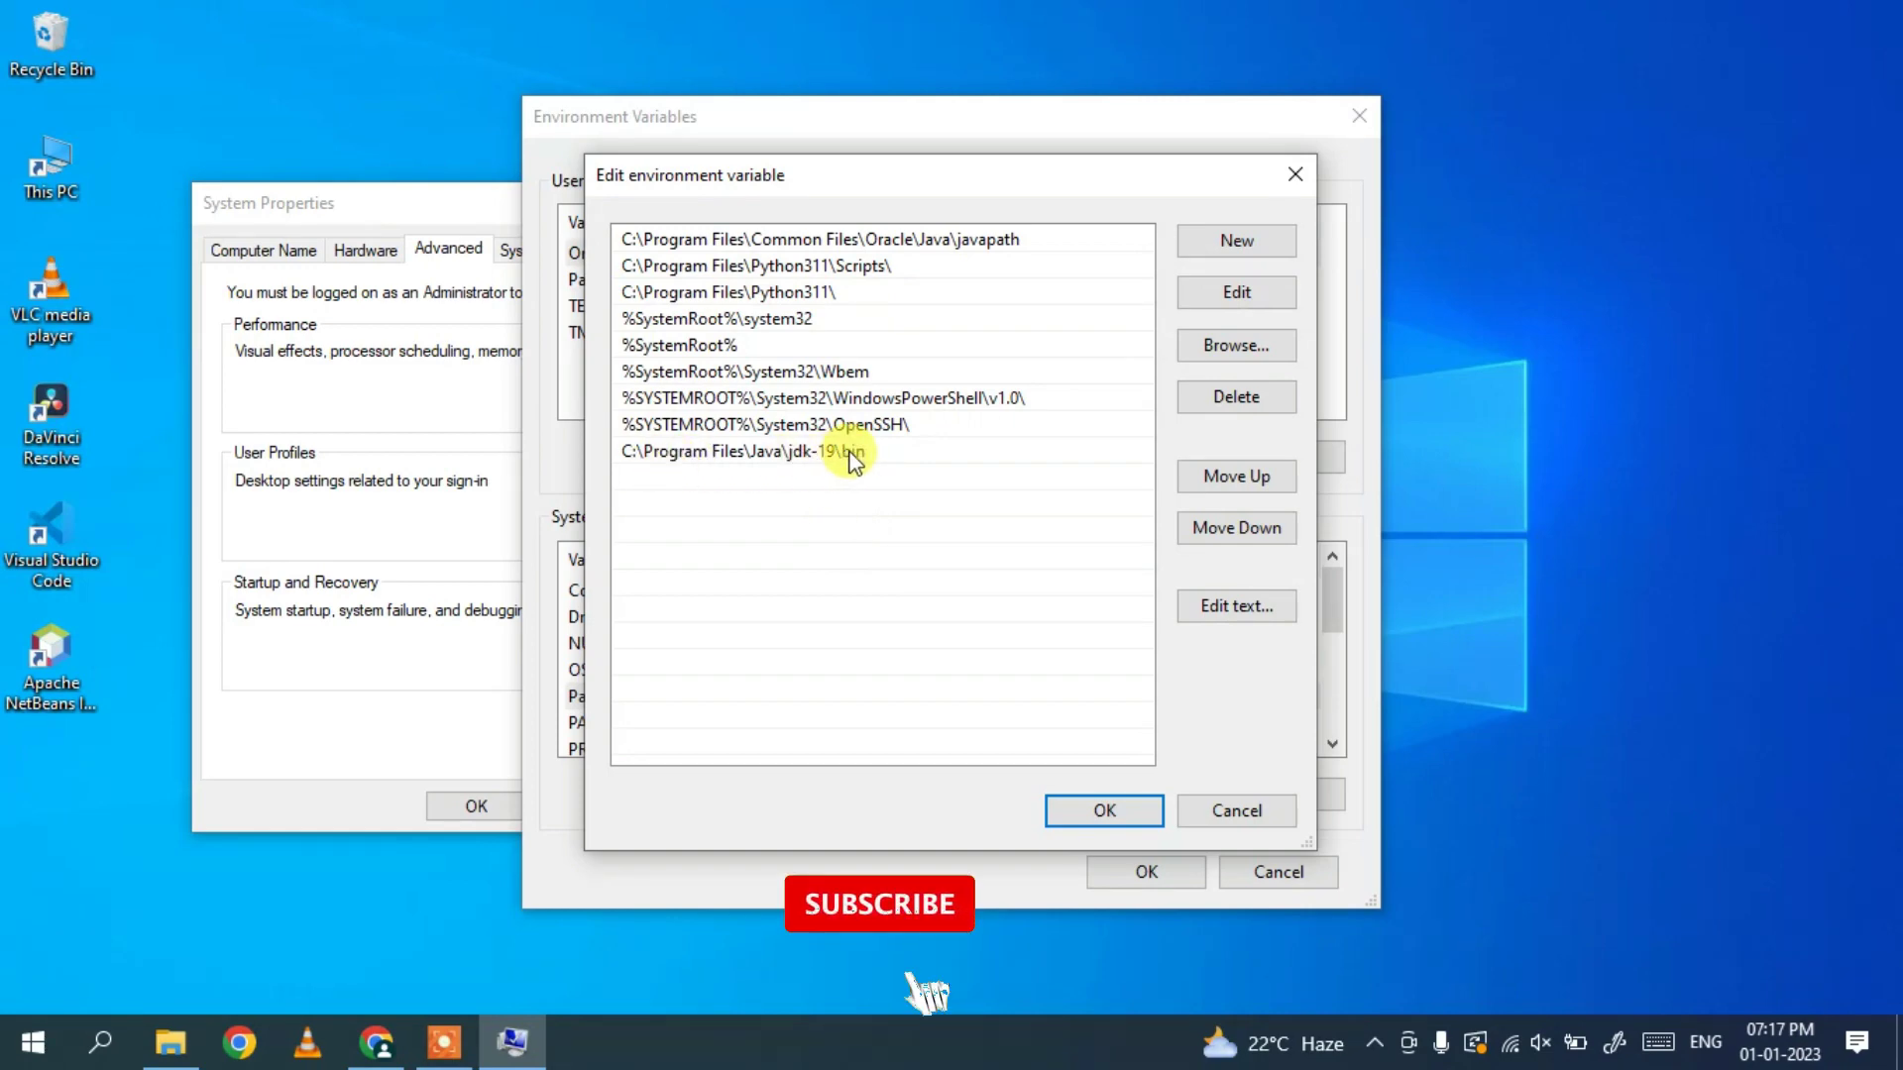
click(1120, 815)
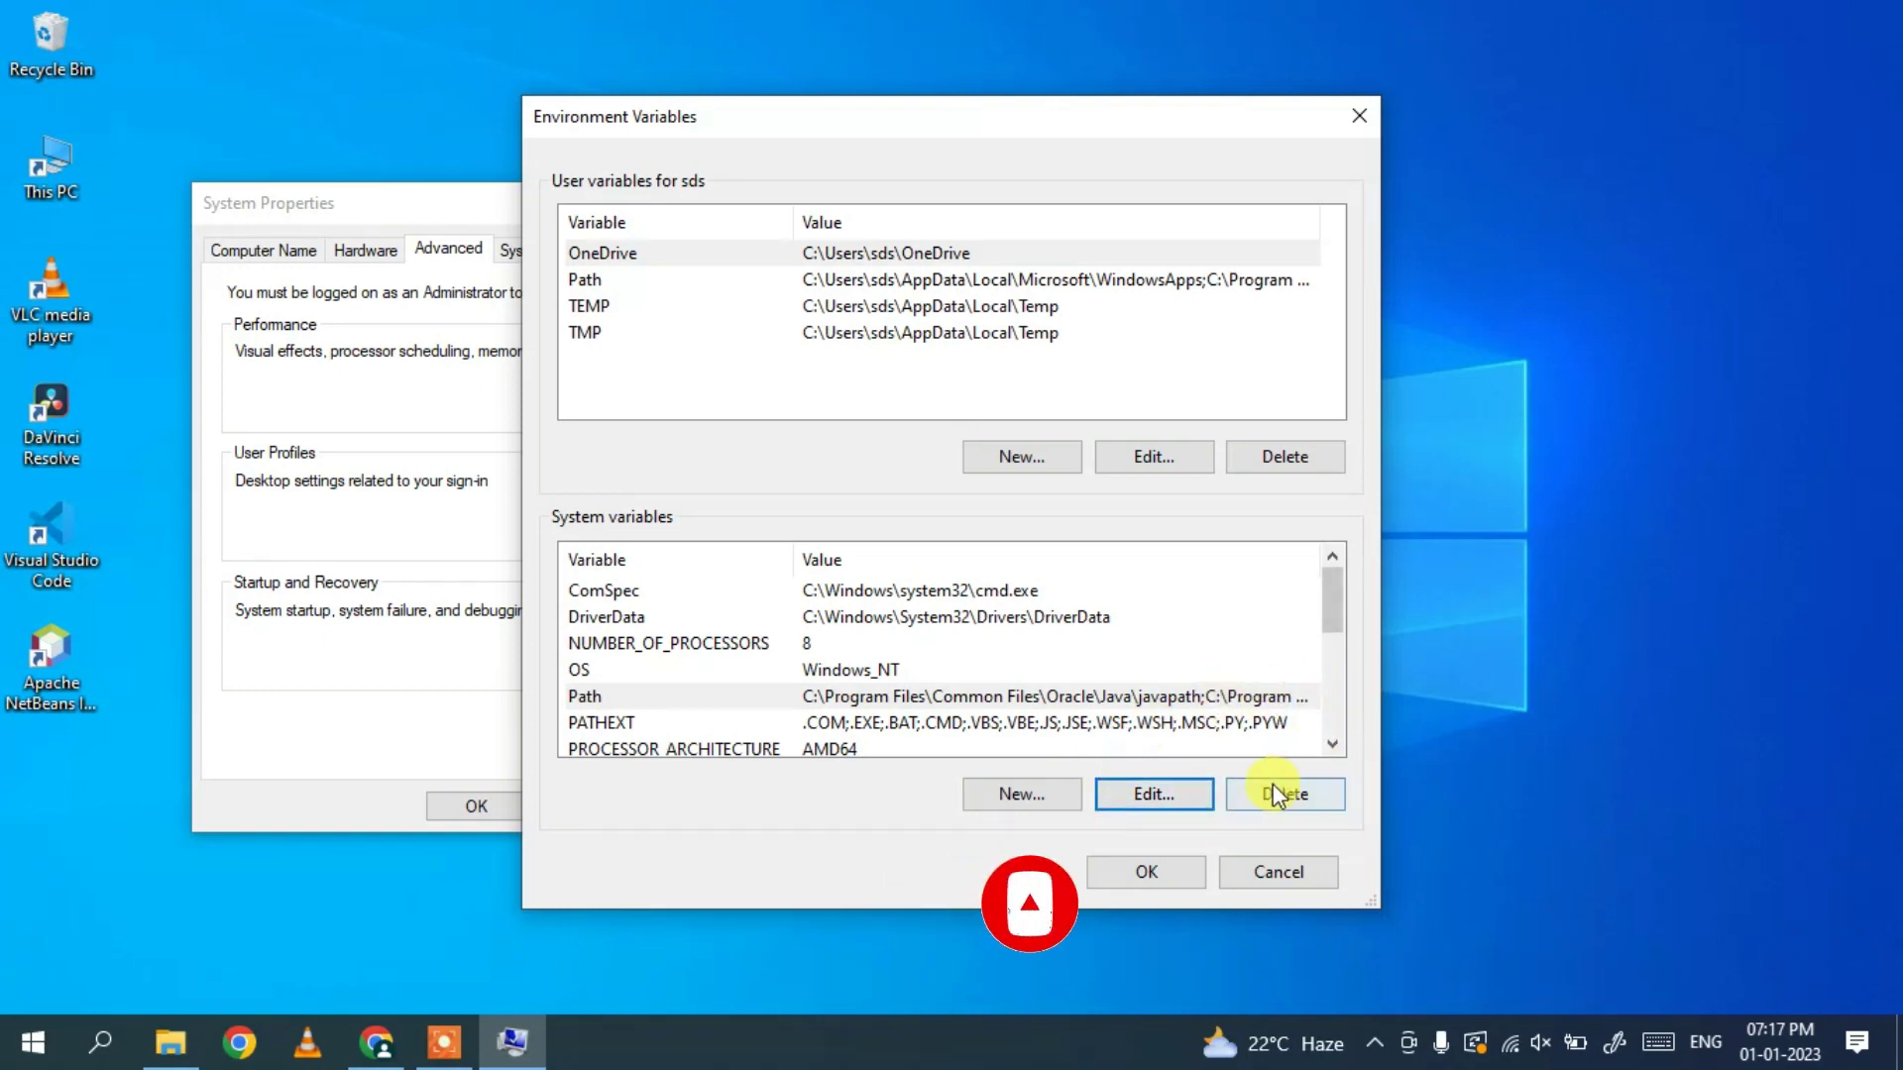
- Start a new system variable named JAVA_HOME and paste the copied path C:\Program Files\Java\jdk-19\bin as its value
click(1038, 798)
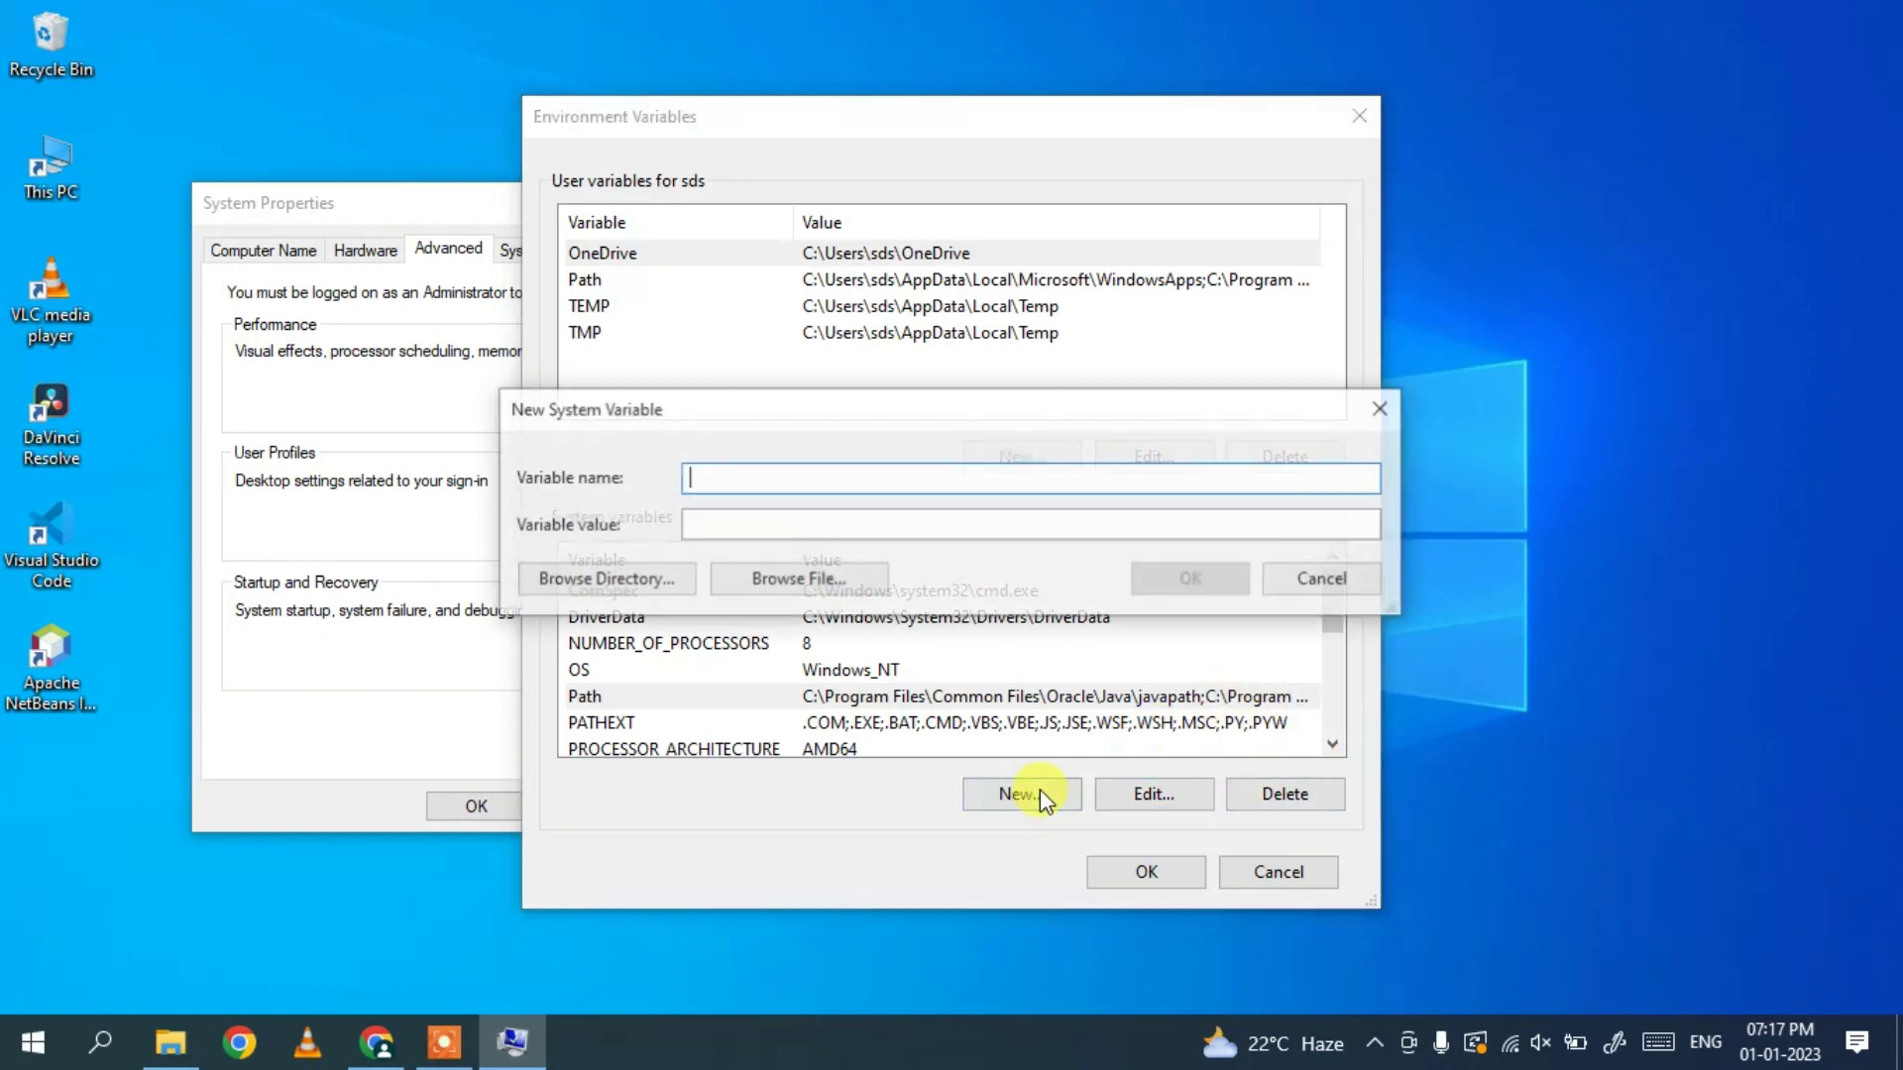
text(JAVA)
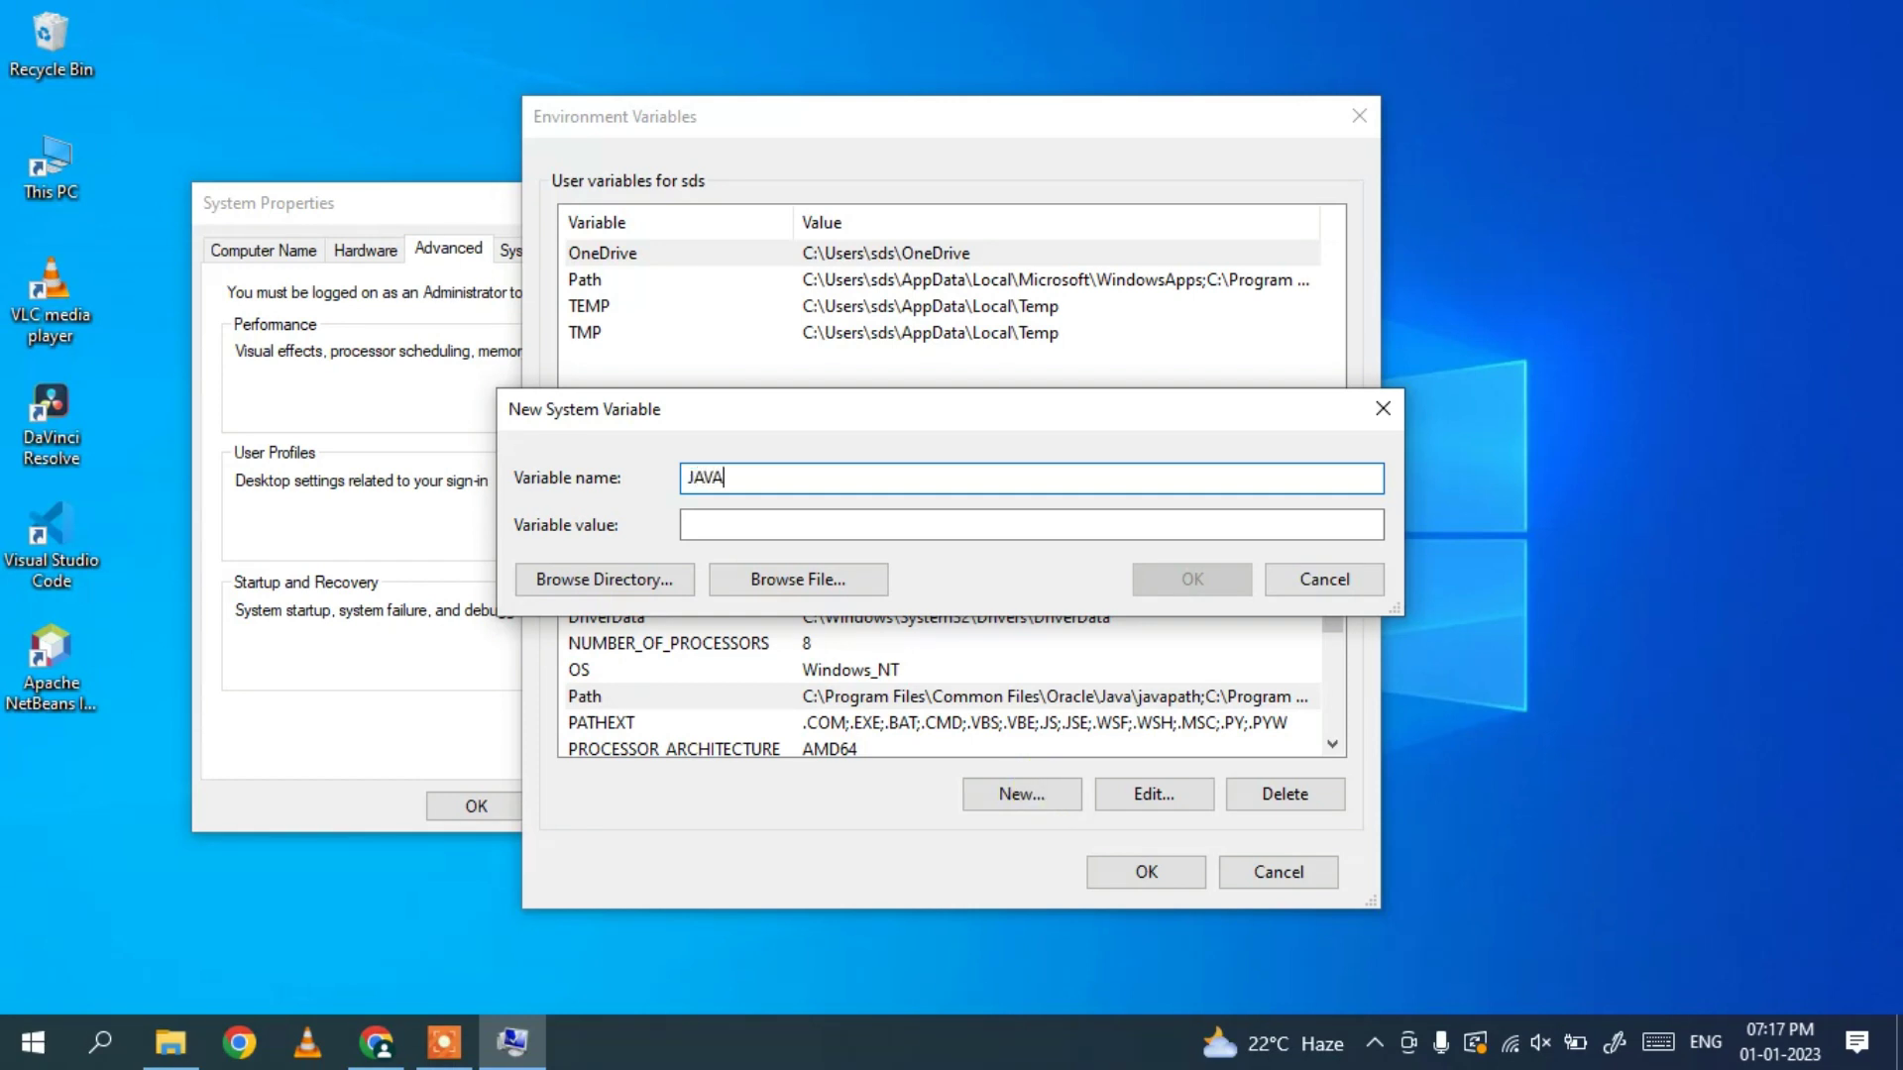
text(_HOMRE)
click(819, 534)
right_click(819, 533)
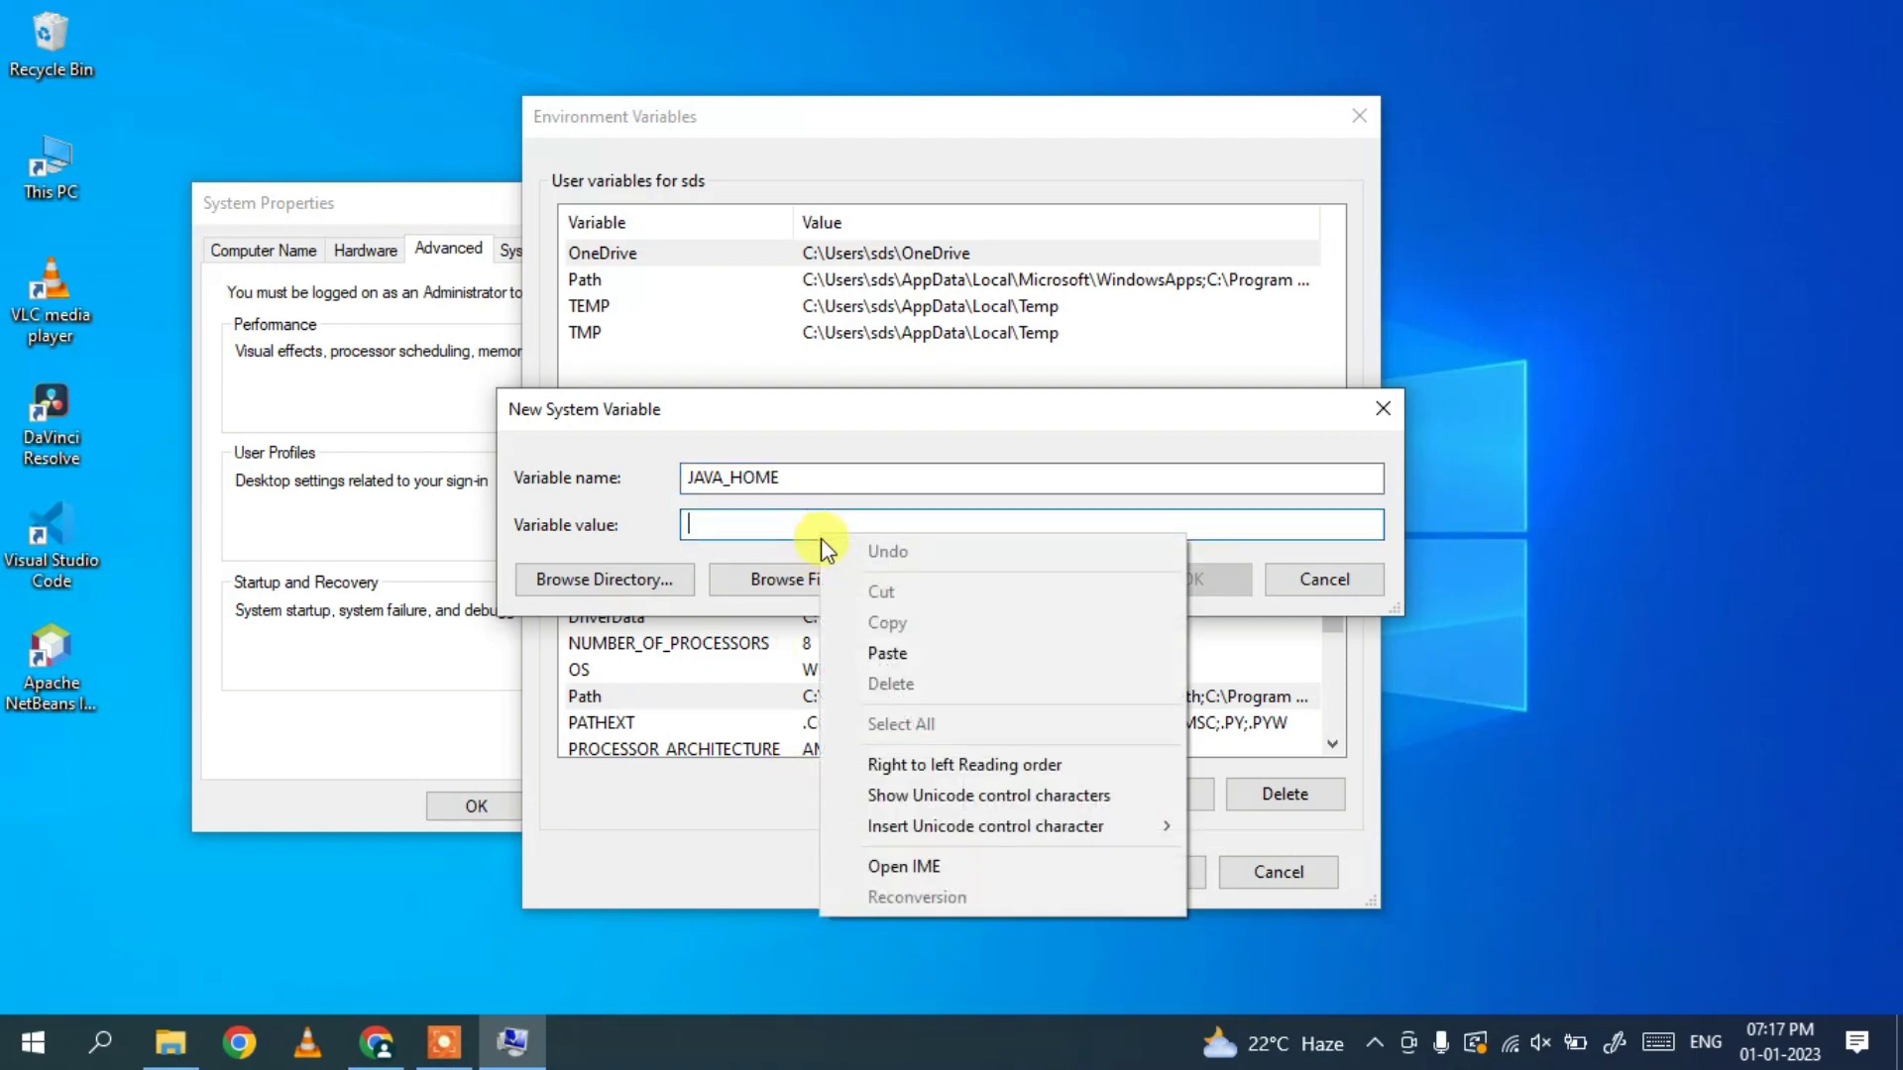
click(889, 652)
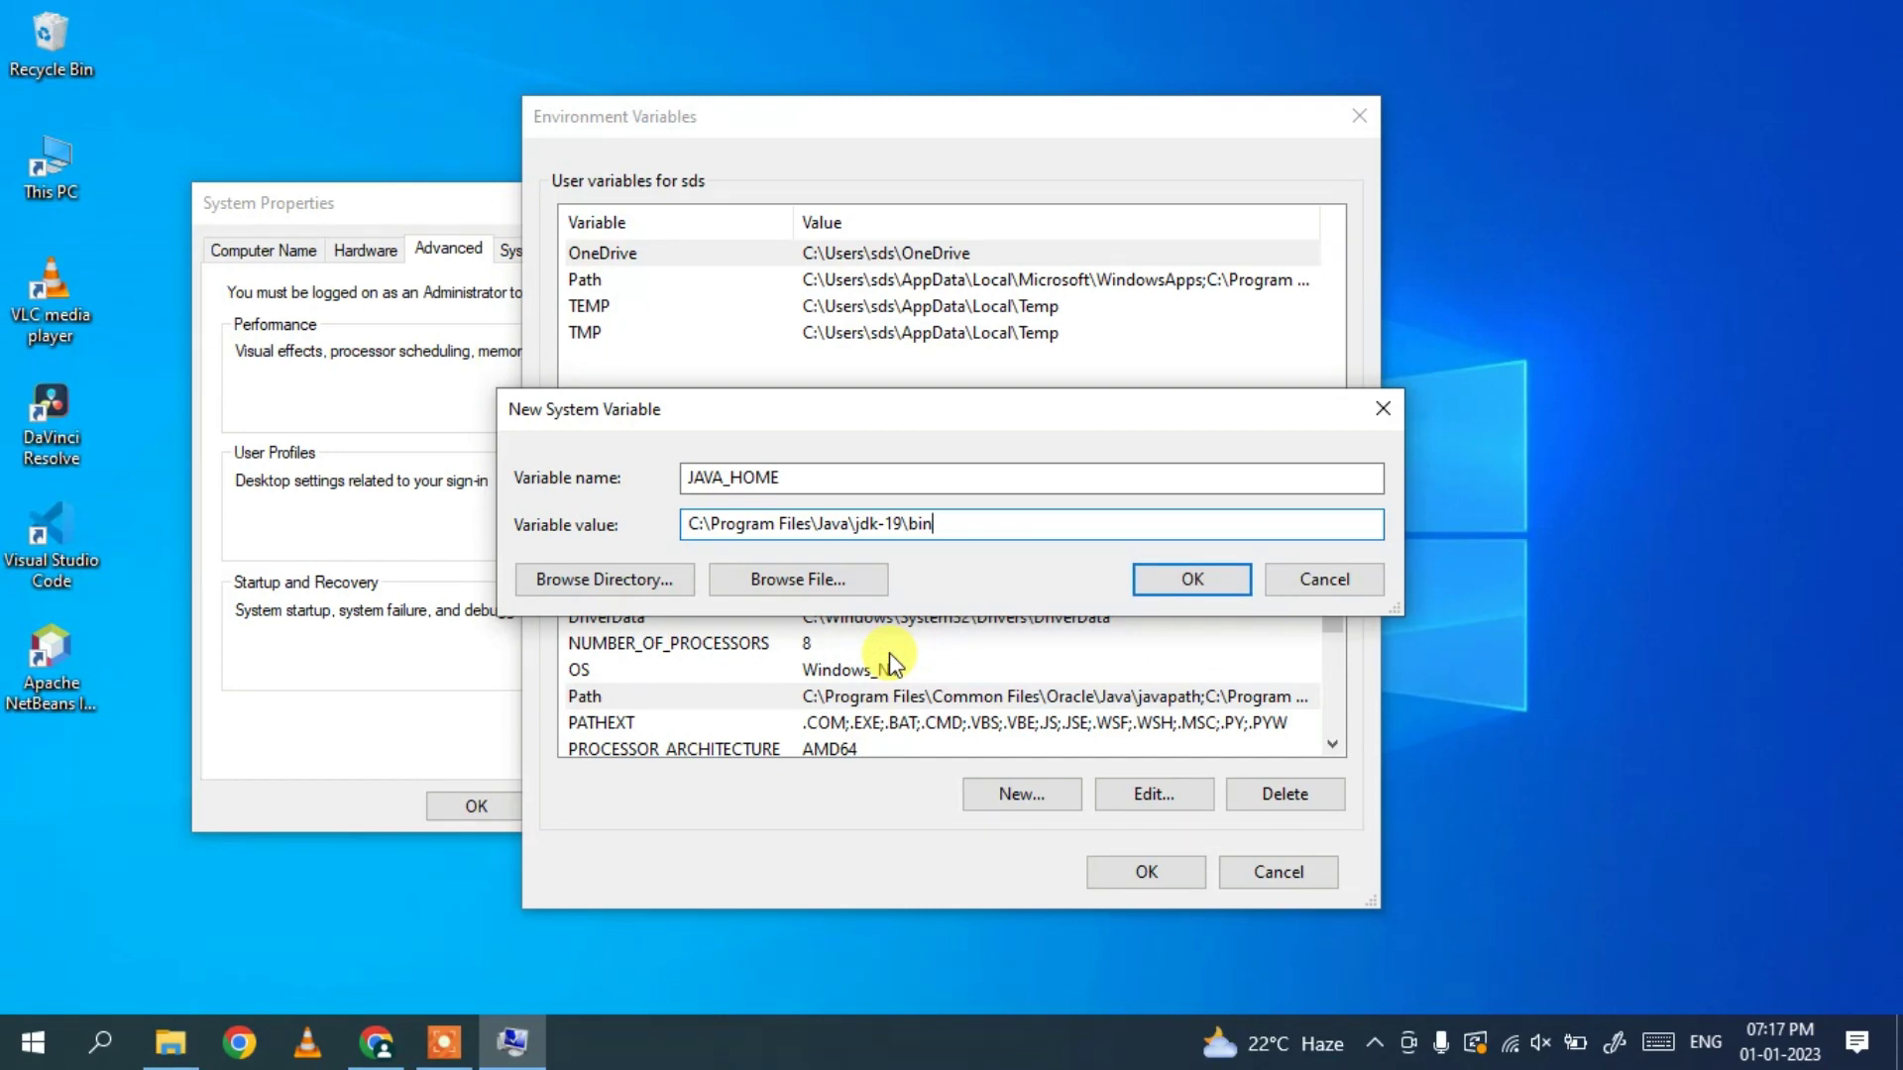
- Remove \bin from the JAVA_HOME value so it reads C:\Program Files\Java\jdk-19, and save the environment variables
drag(933, 524, 907, 530)
key(BackSpace)
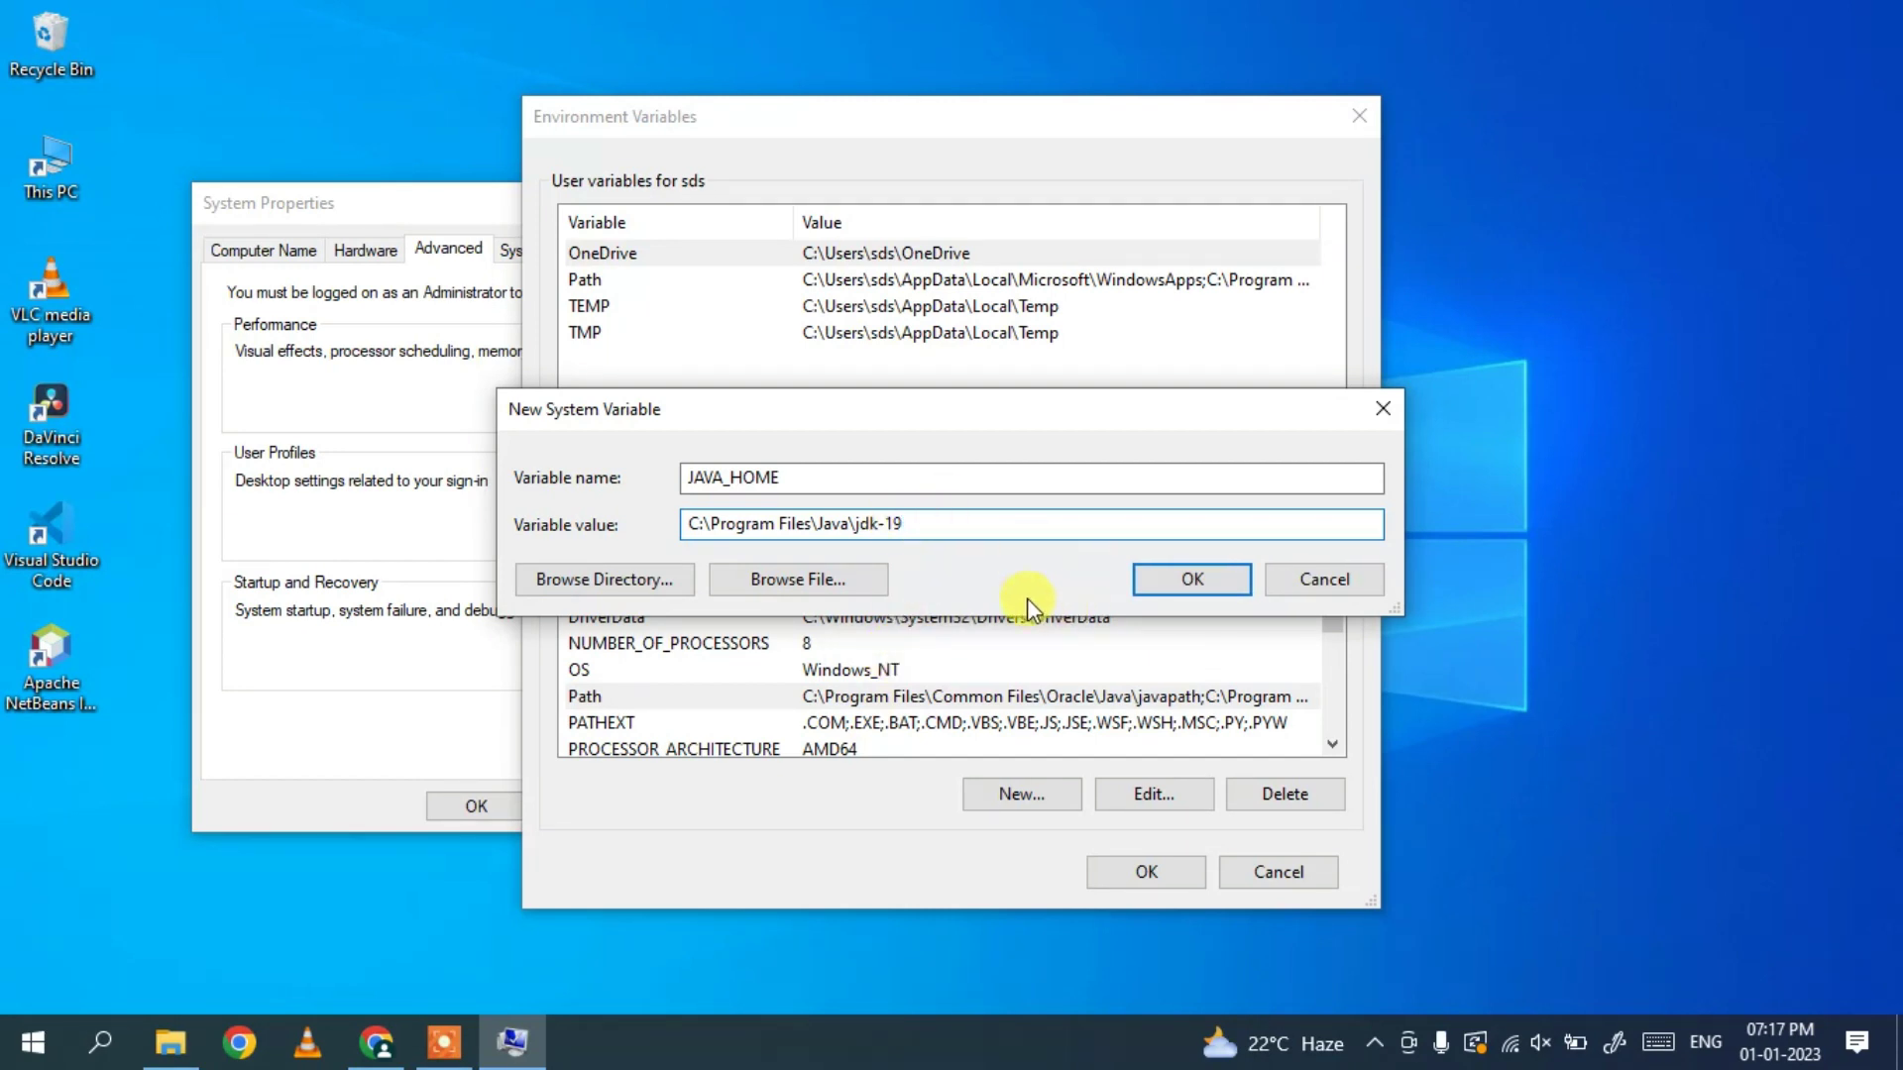
drag(856, 532, 904, 535)
click(941, 523)
click(1194, 579)
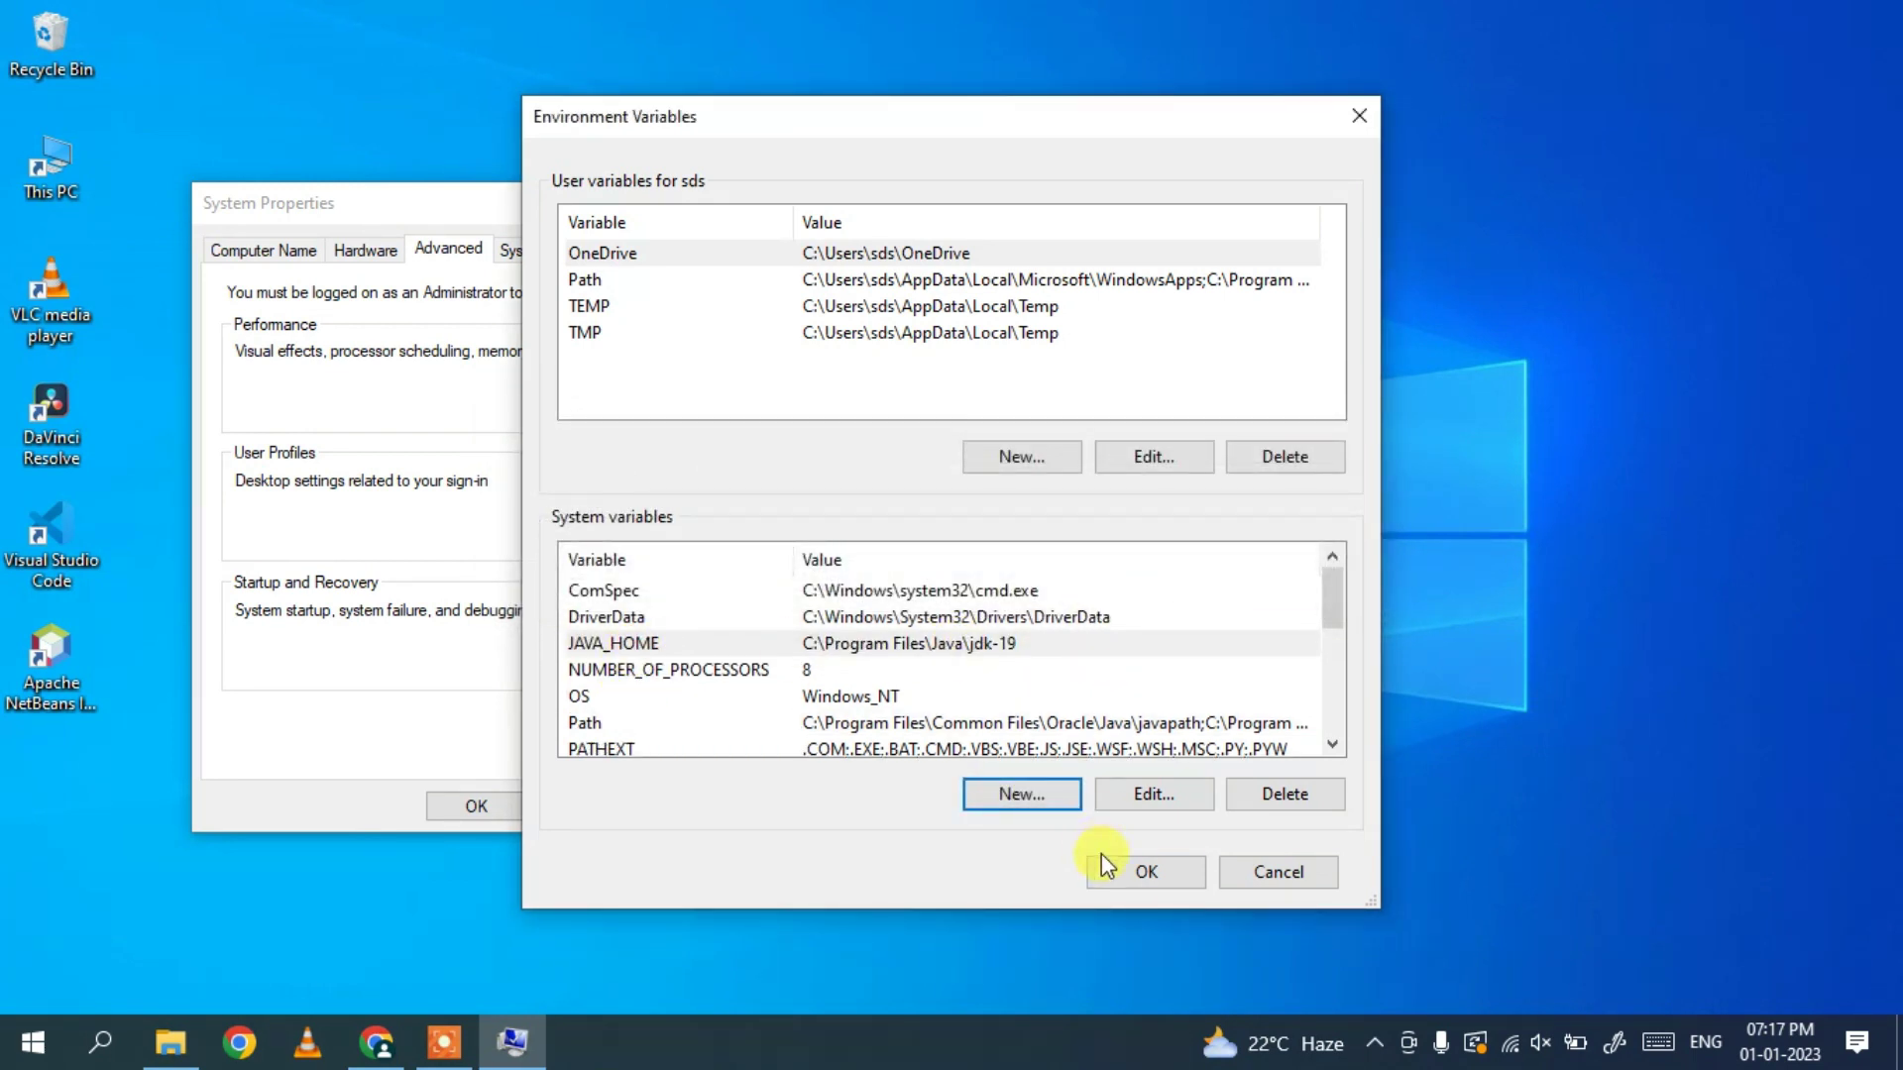
click(1132, 871)
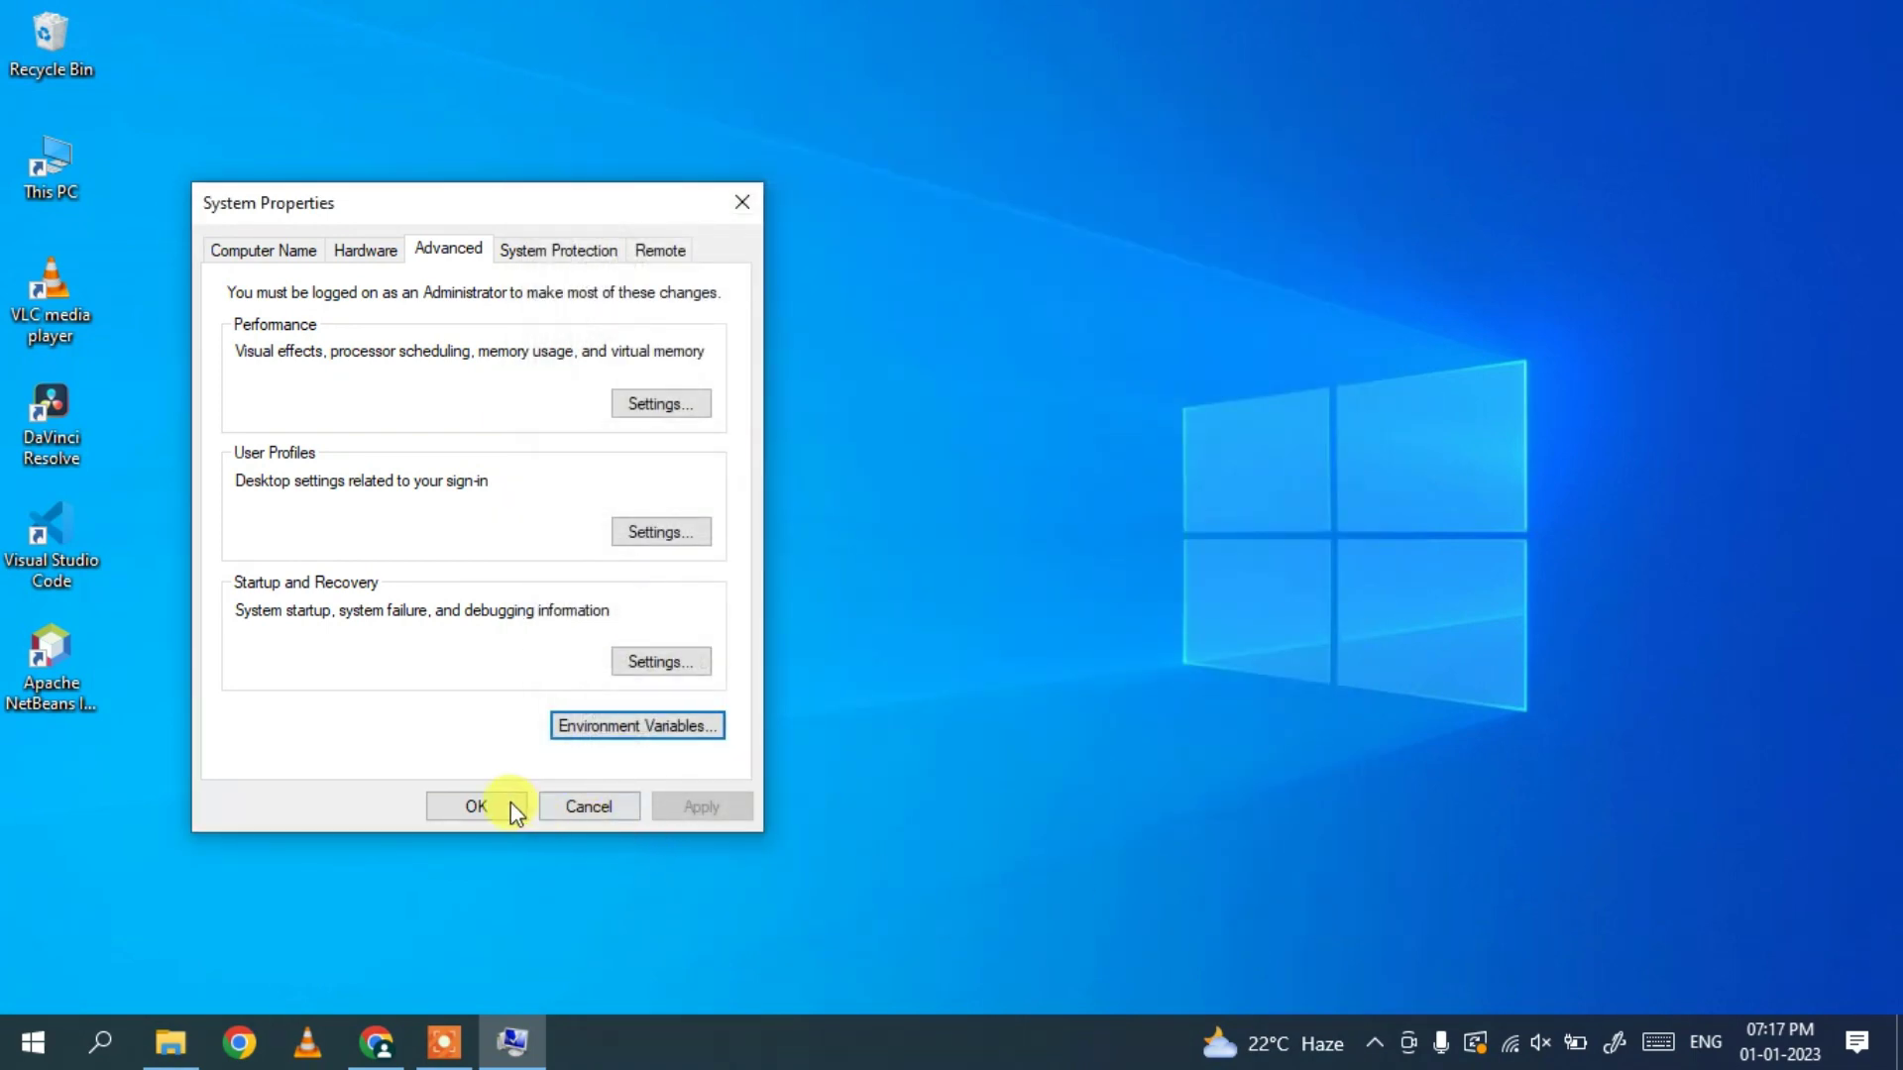
- Close the System Properties dialog, then search Windows for CMD and open Command Prompt
click(478, 806)
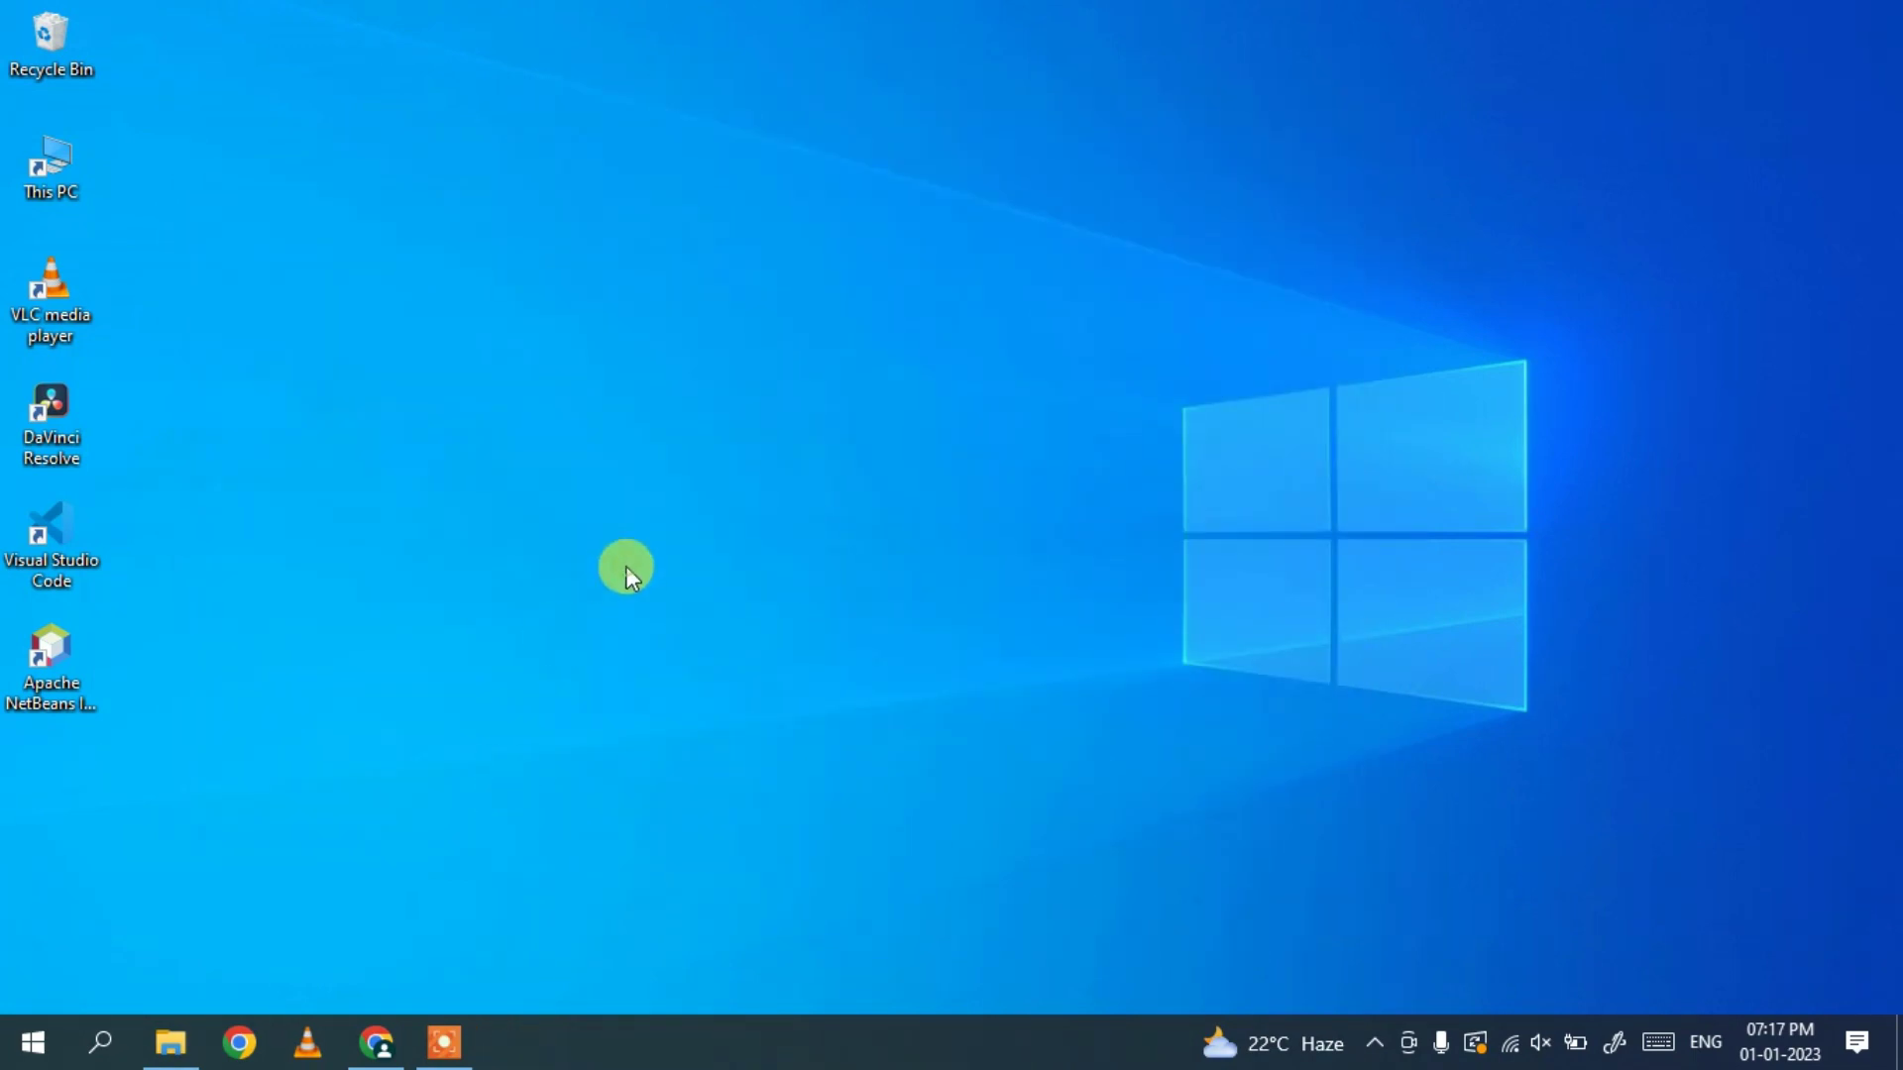
click(103, 1046)
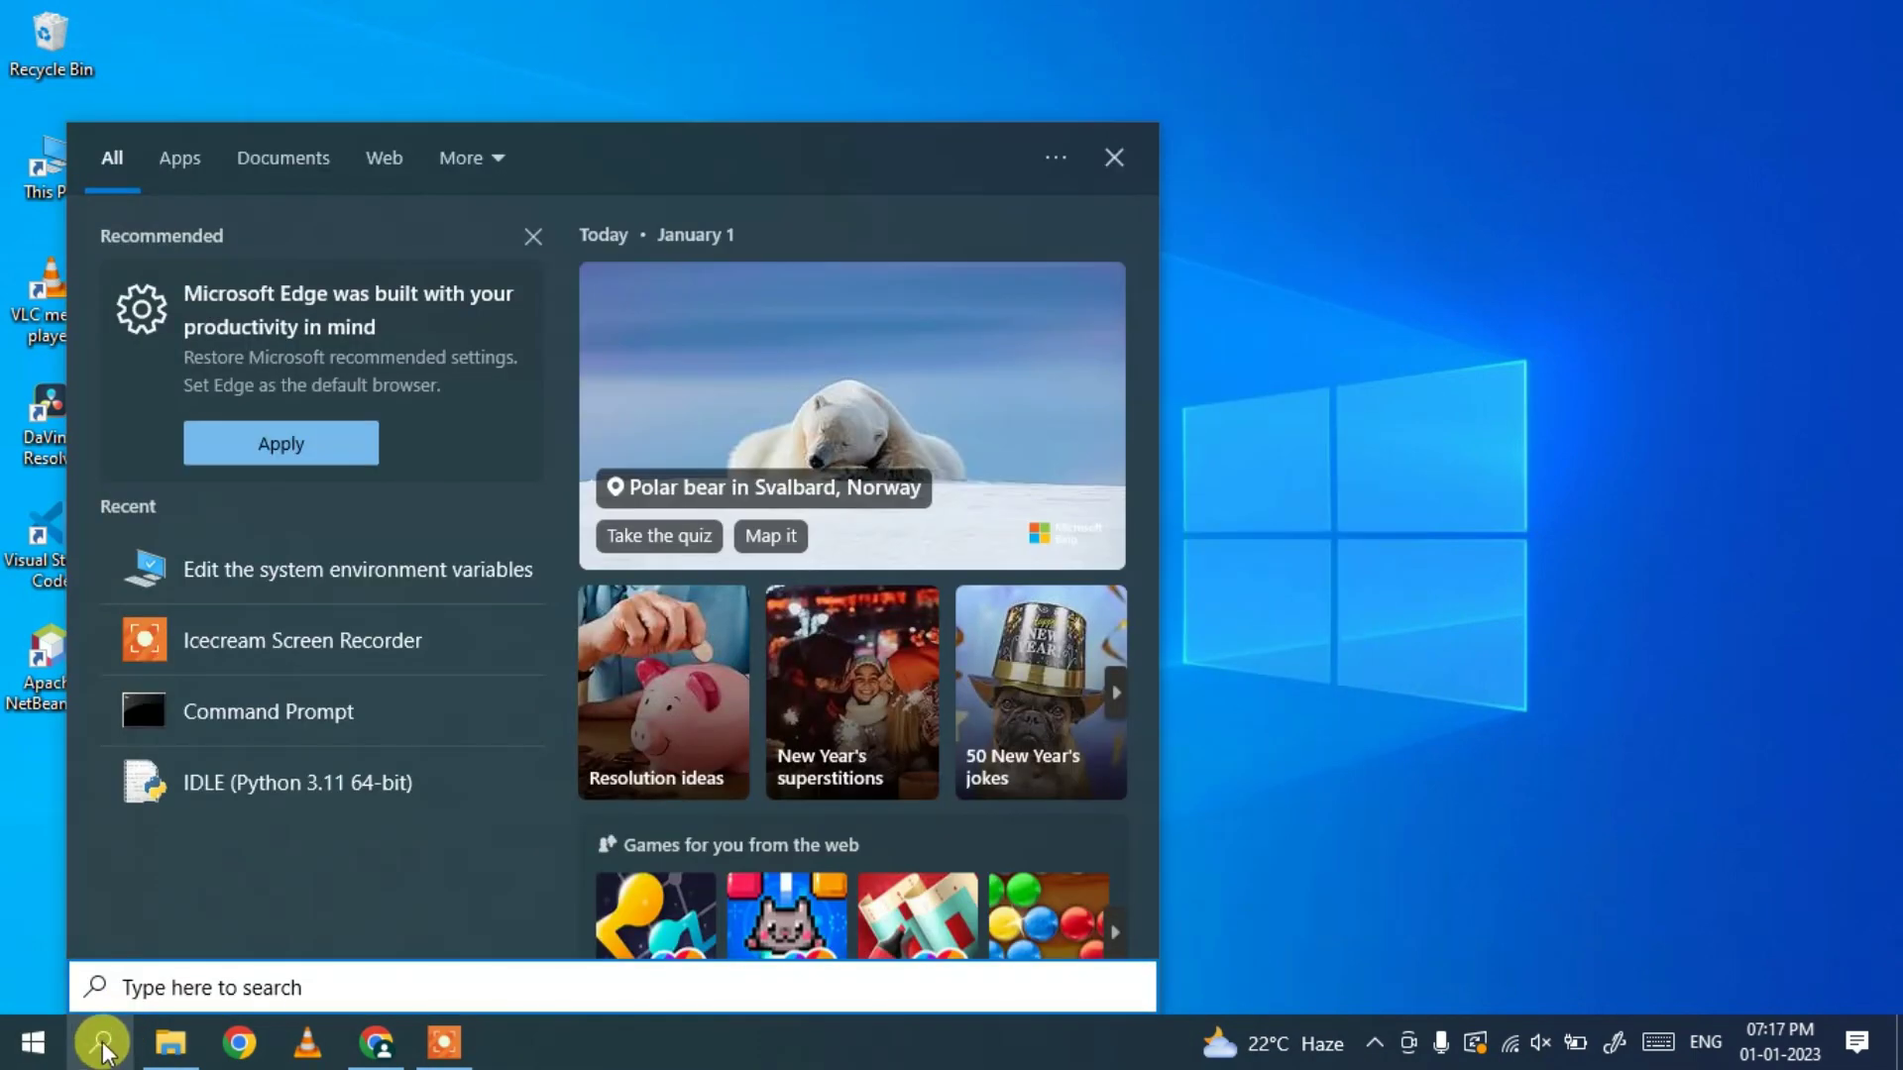
text(CMD)
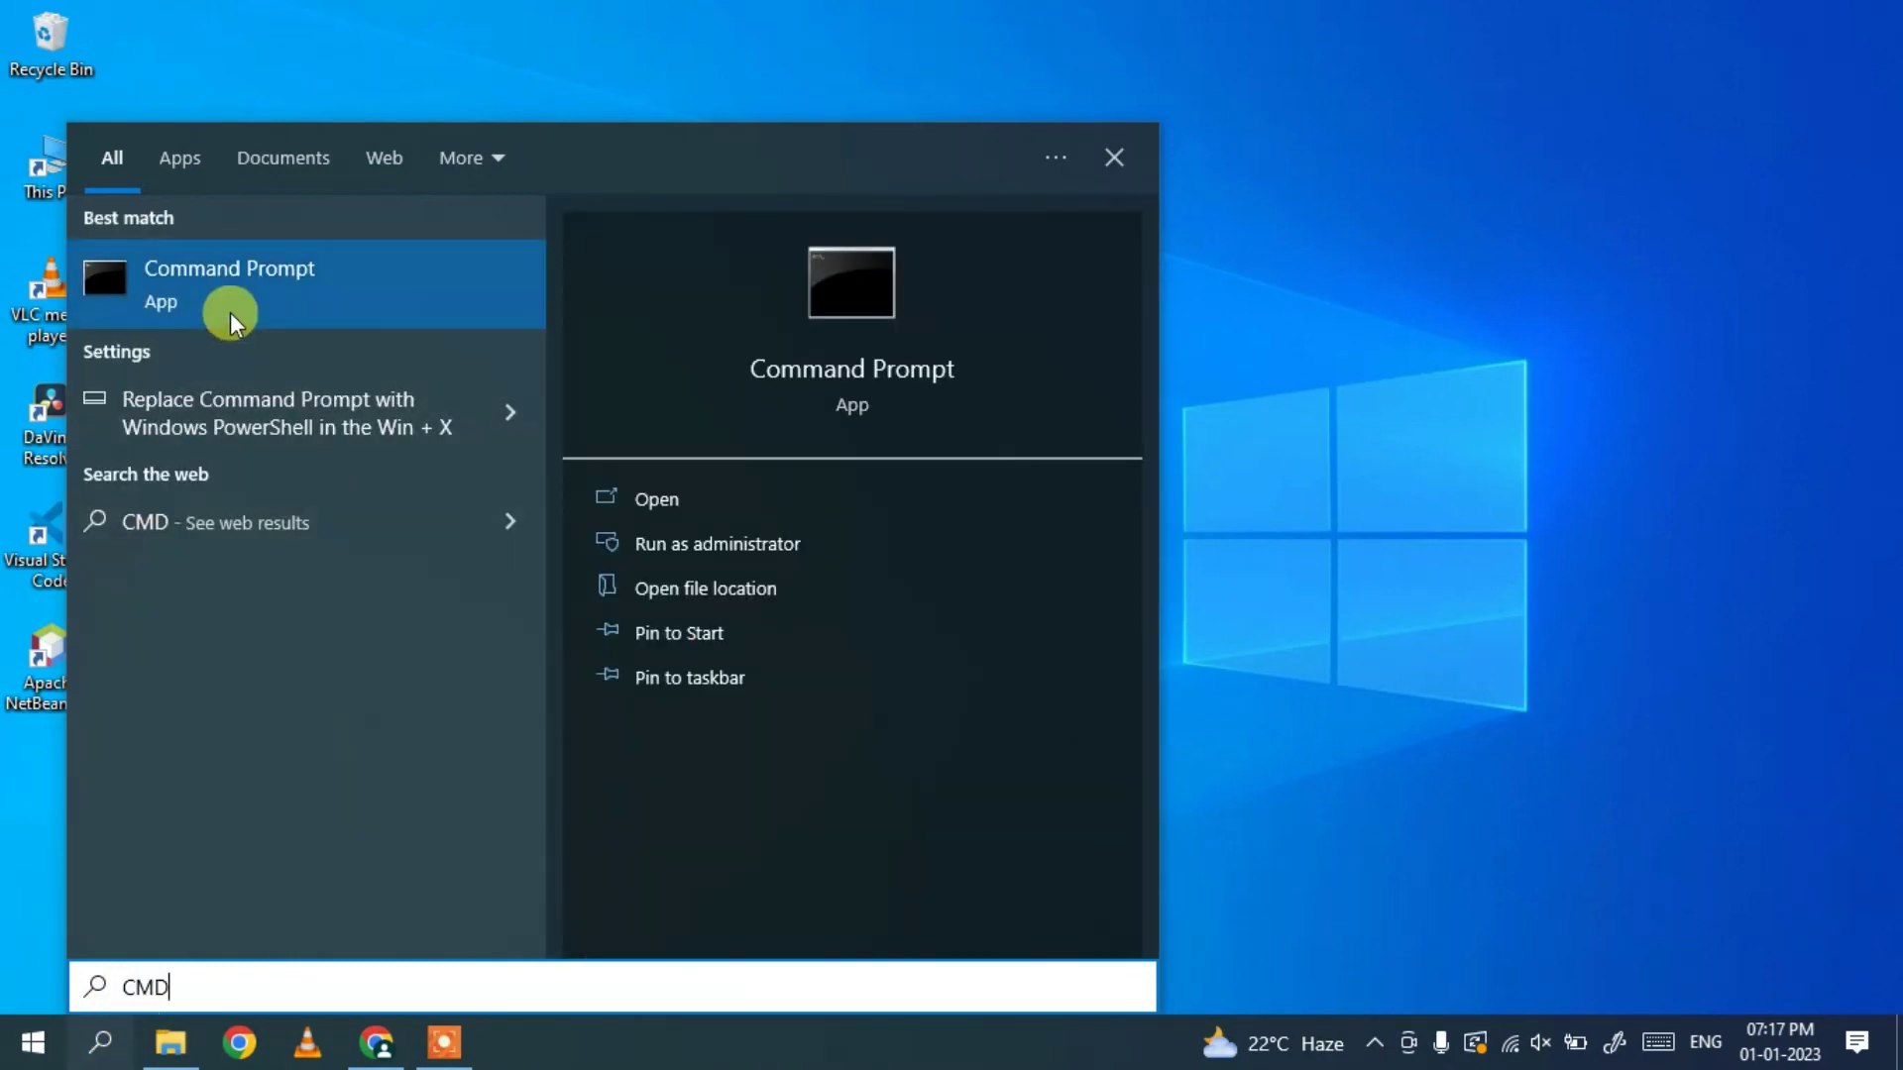
click(261, 290)
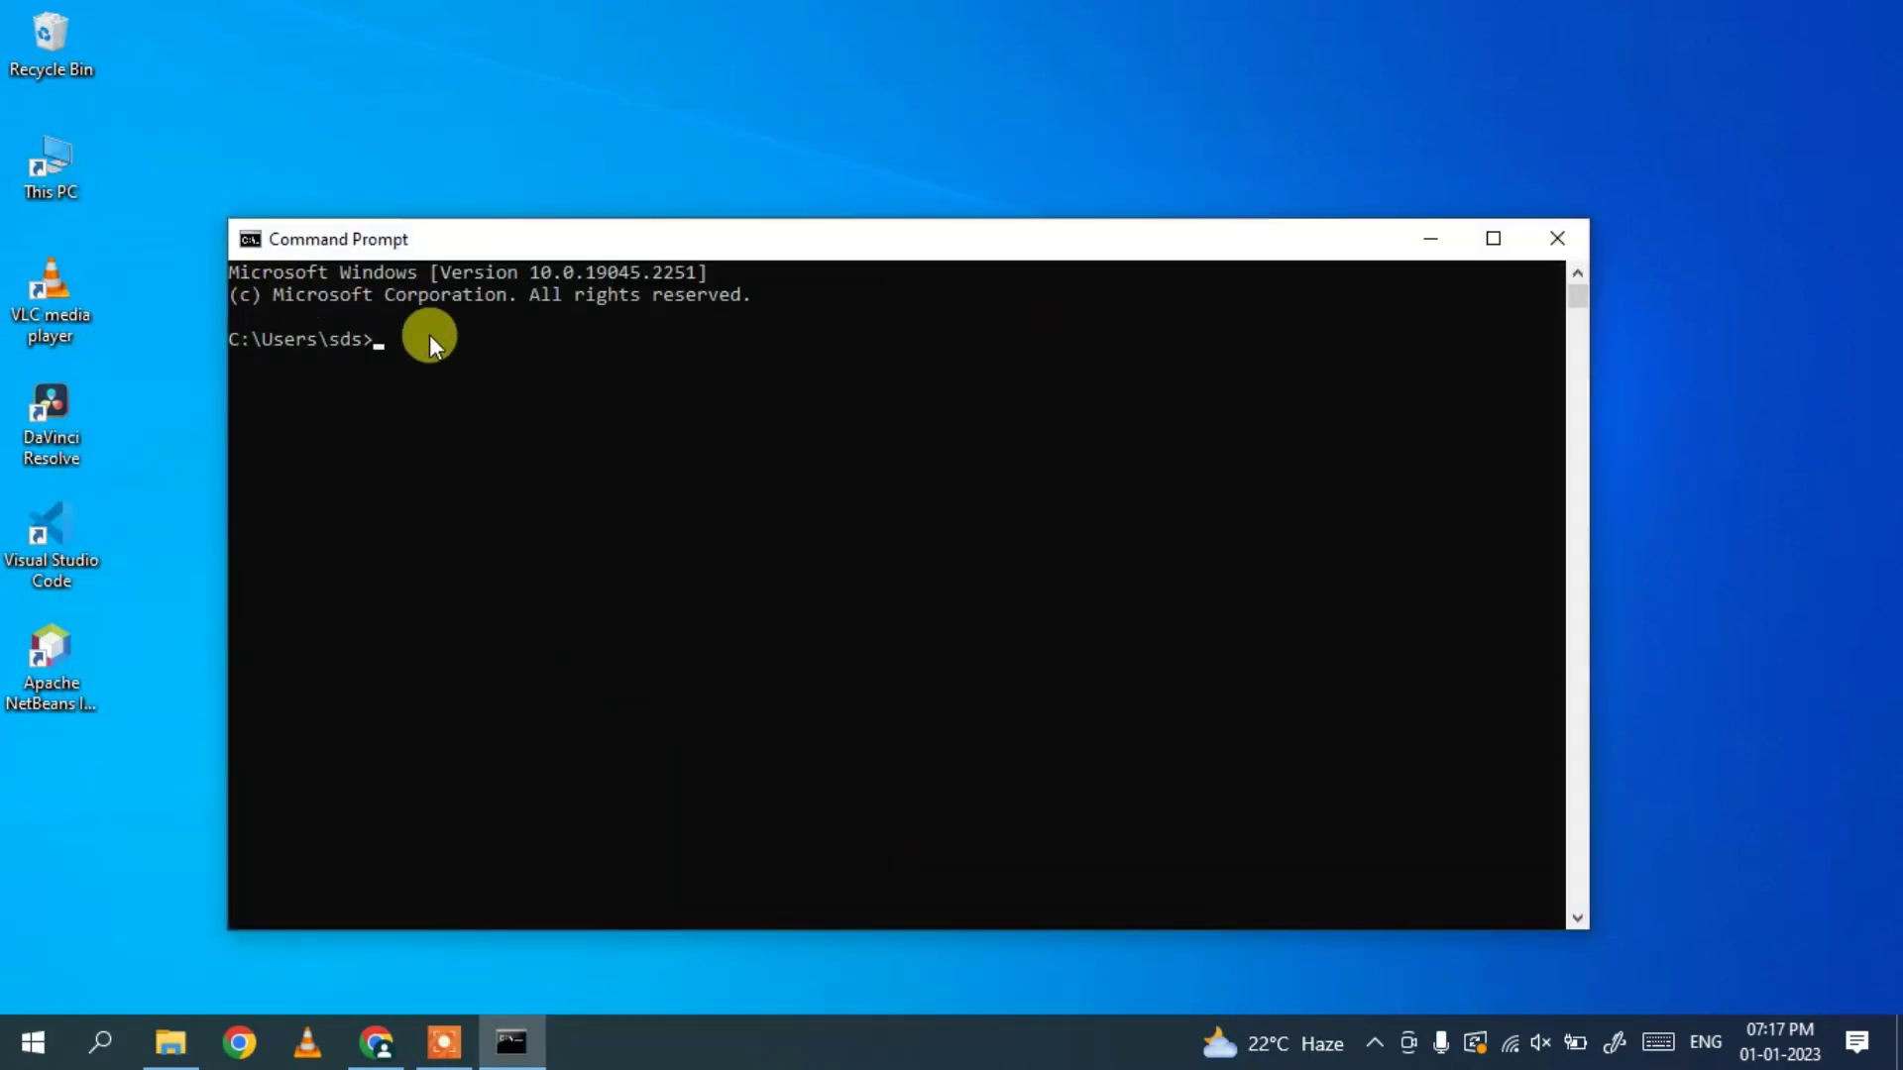
- Check the installed Java version by running java --version, and close the Command Prompt window
text(JA)
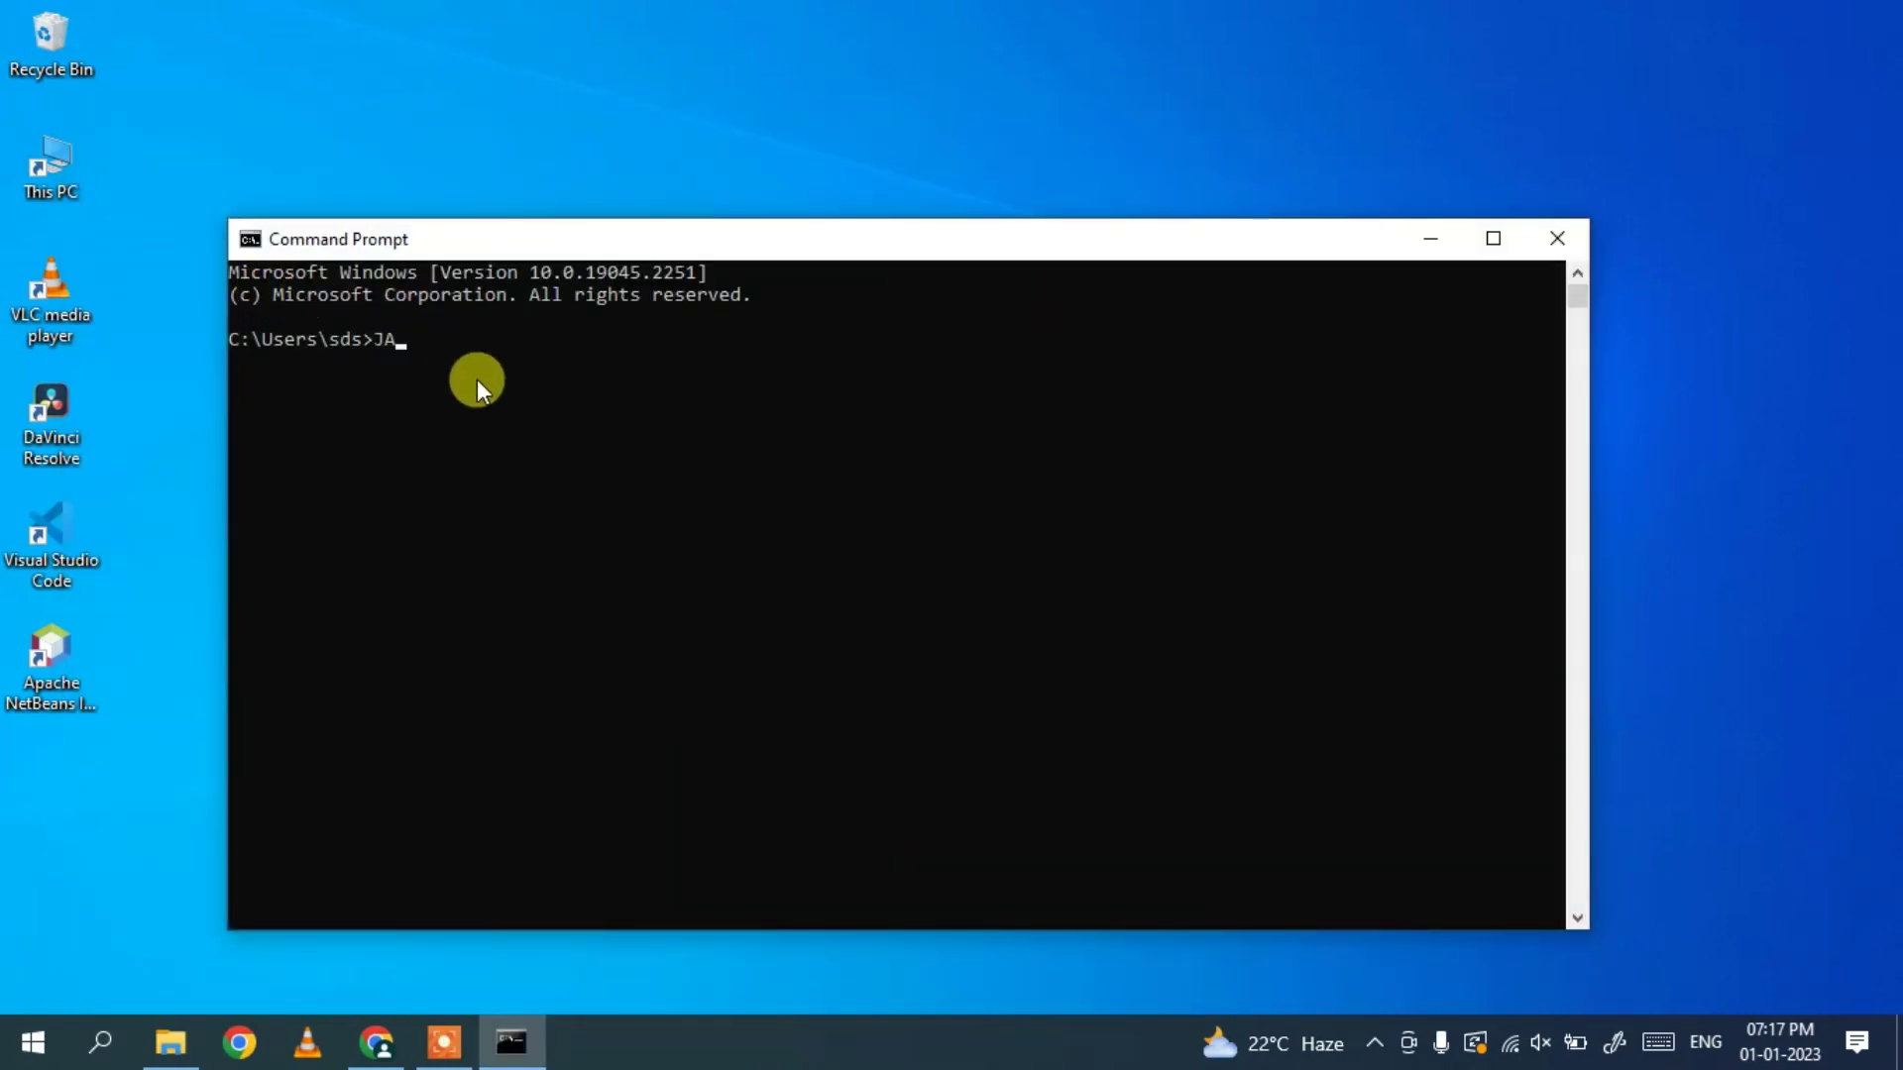
key(BackSpace)
key(BackSpace)
text(java --version)
key(Return)
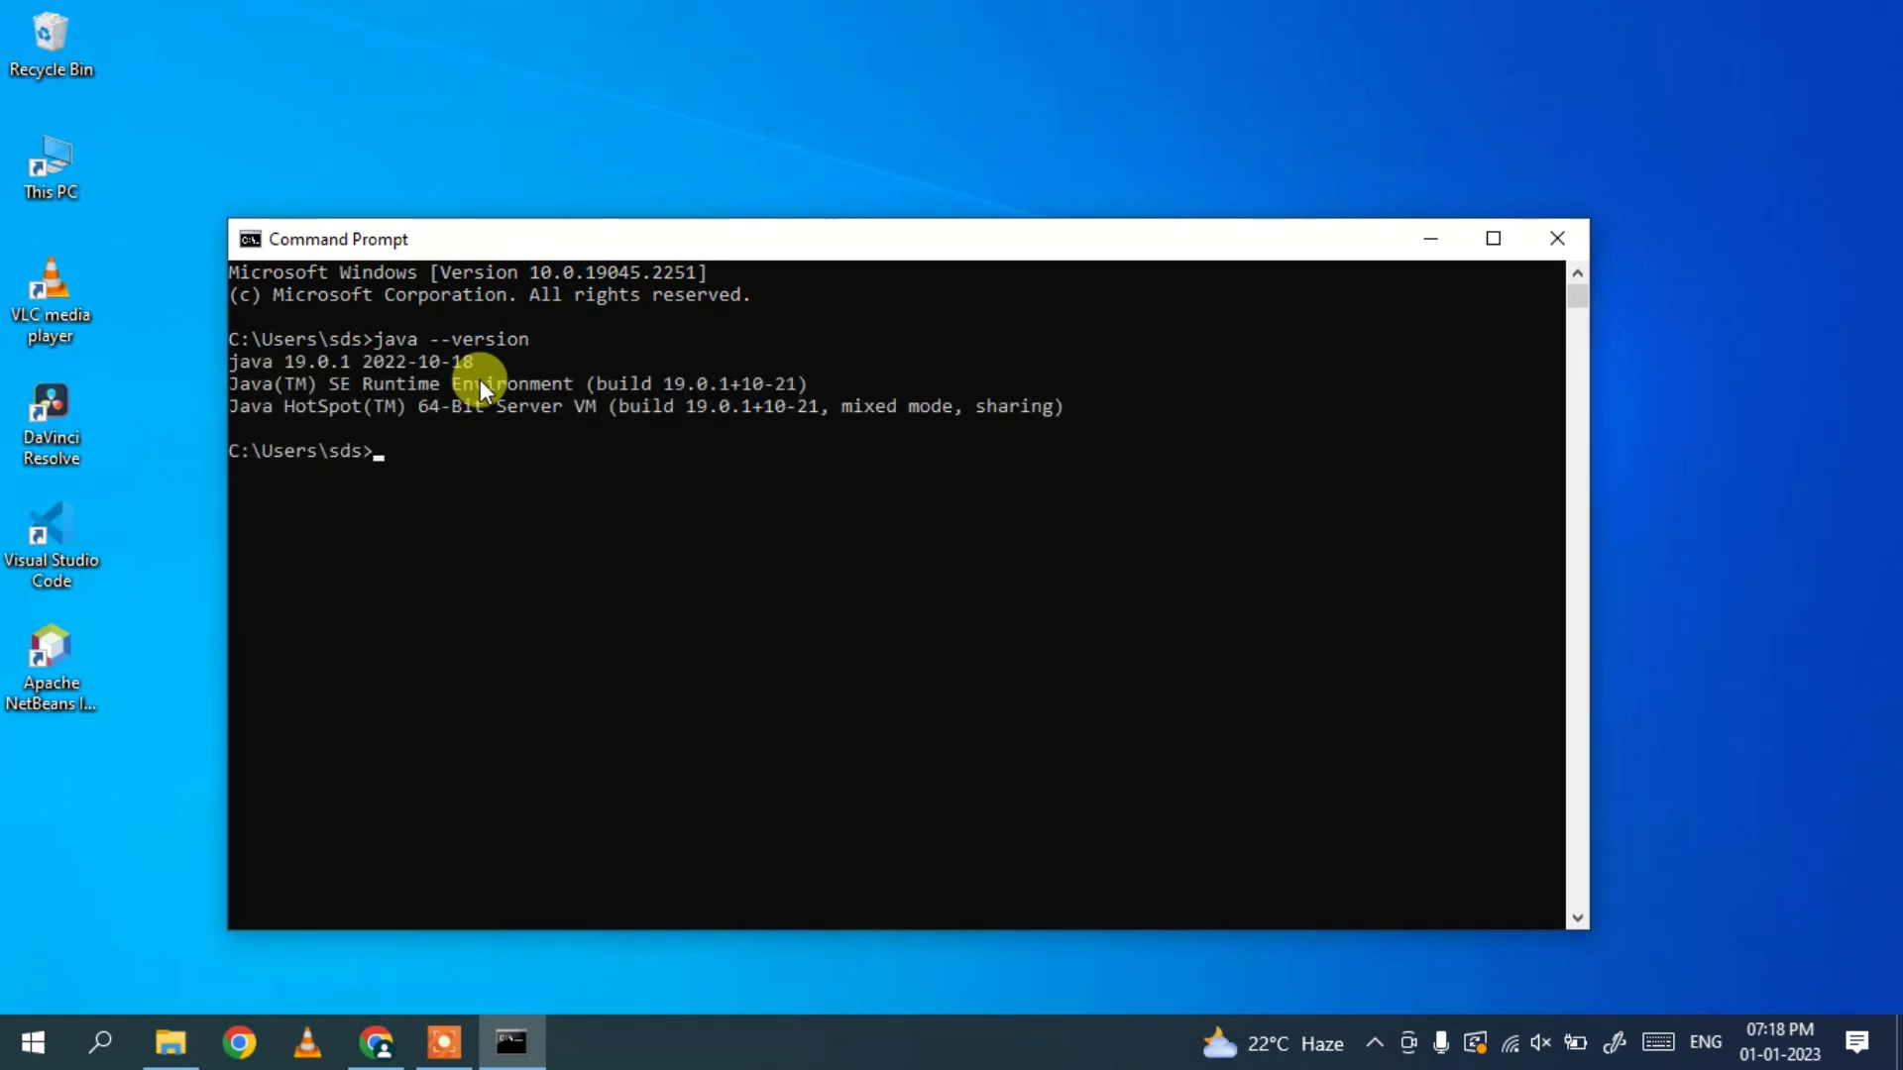
drag(238, 360, 473, 364)
click(515, 444)
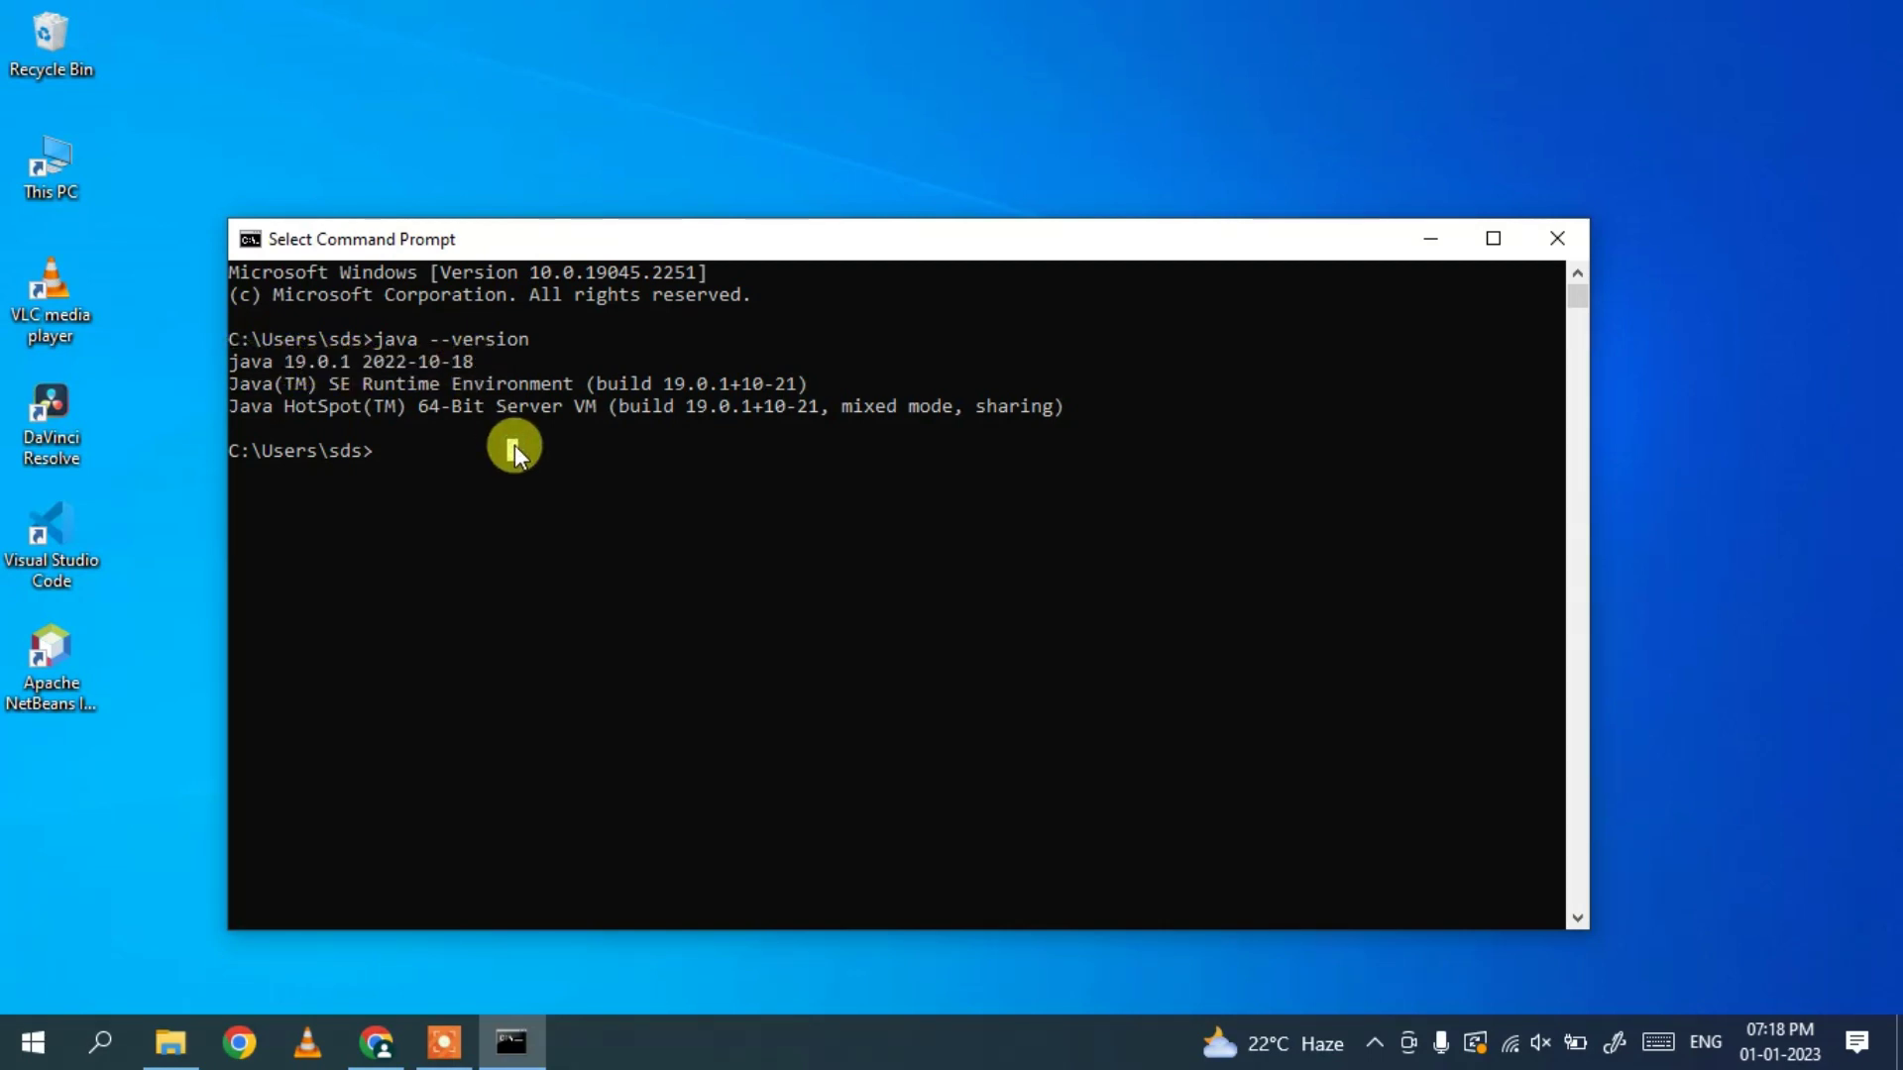
click(1555, 243)
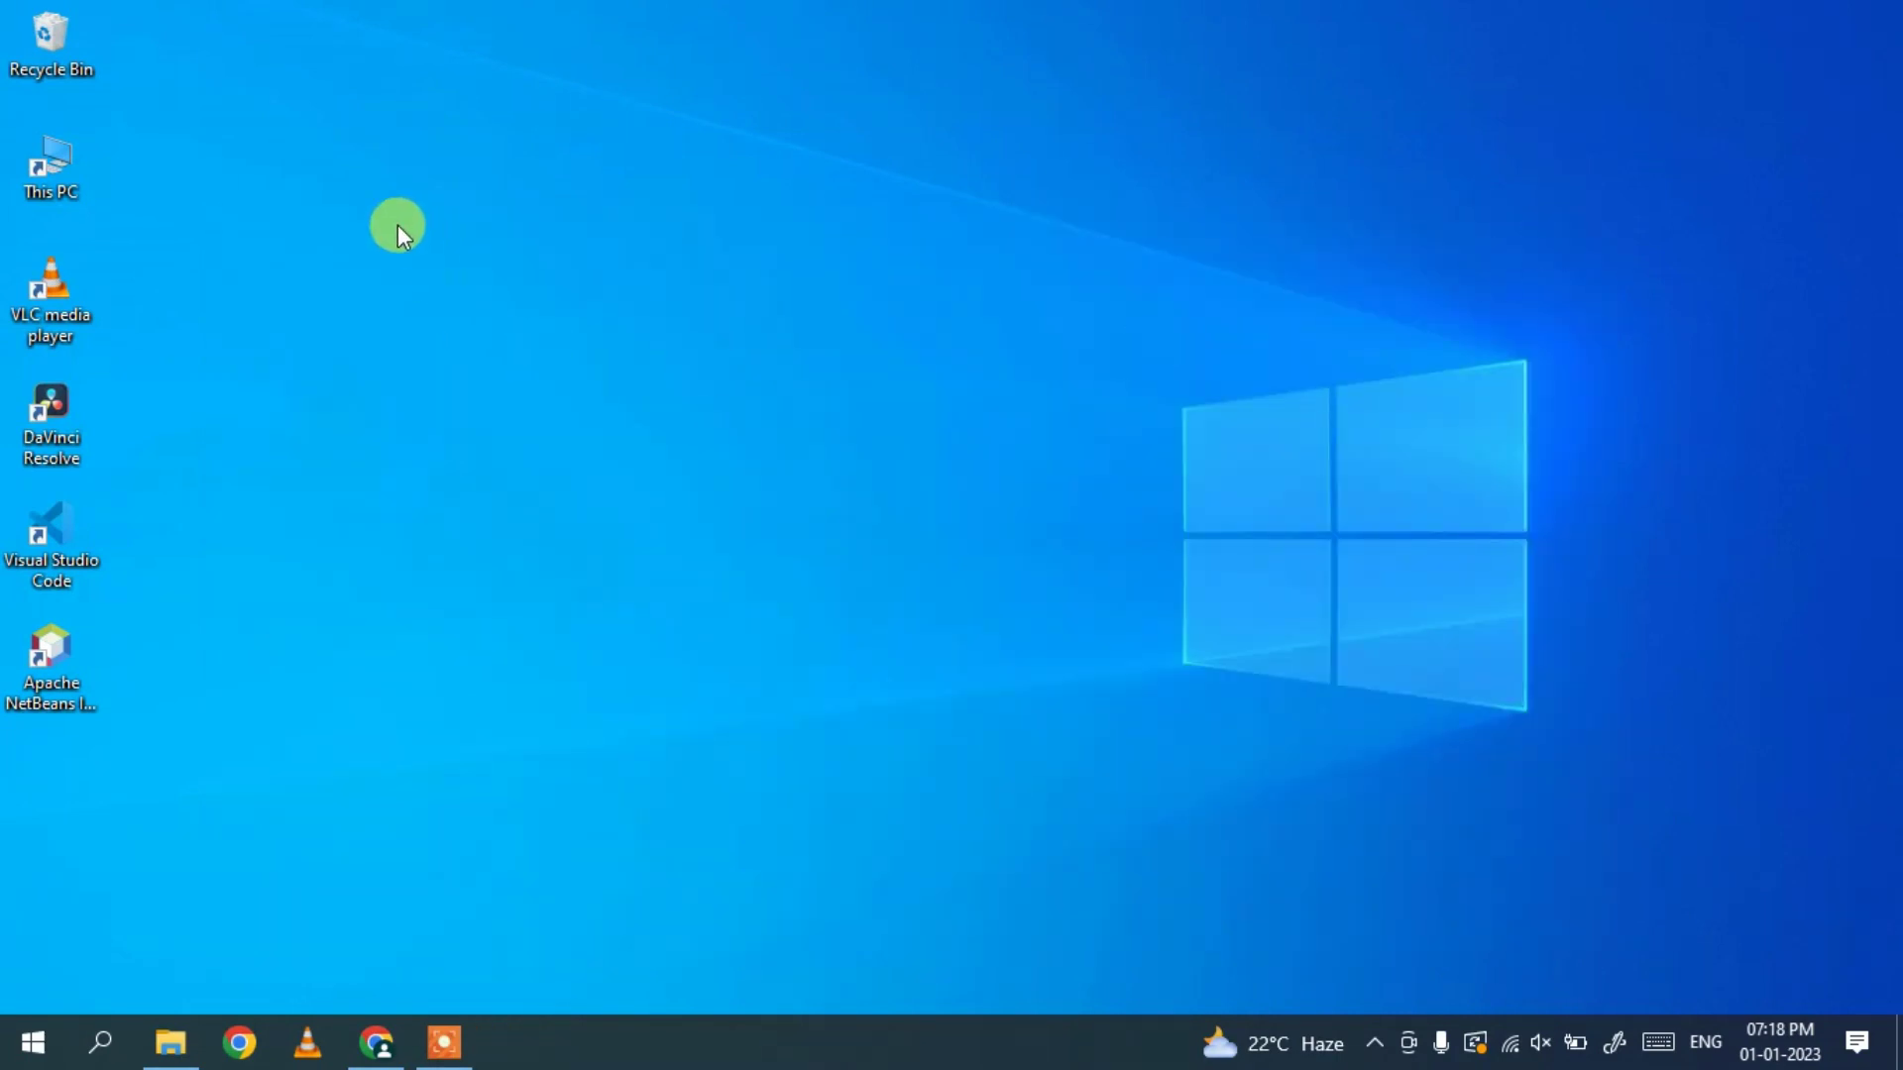
- Create a new folder named "java practice" on the desktop
right_click(398, 227)
mouse_move(491, 510)
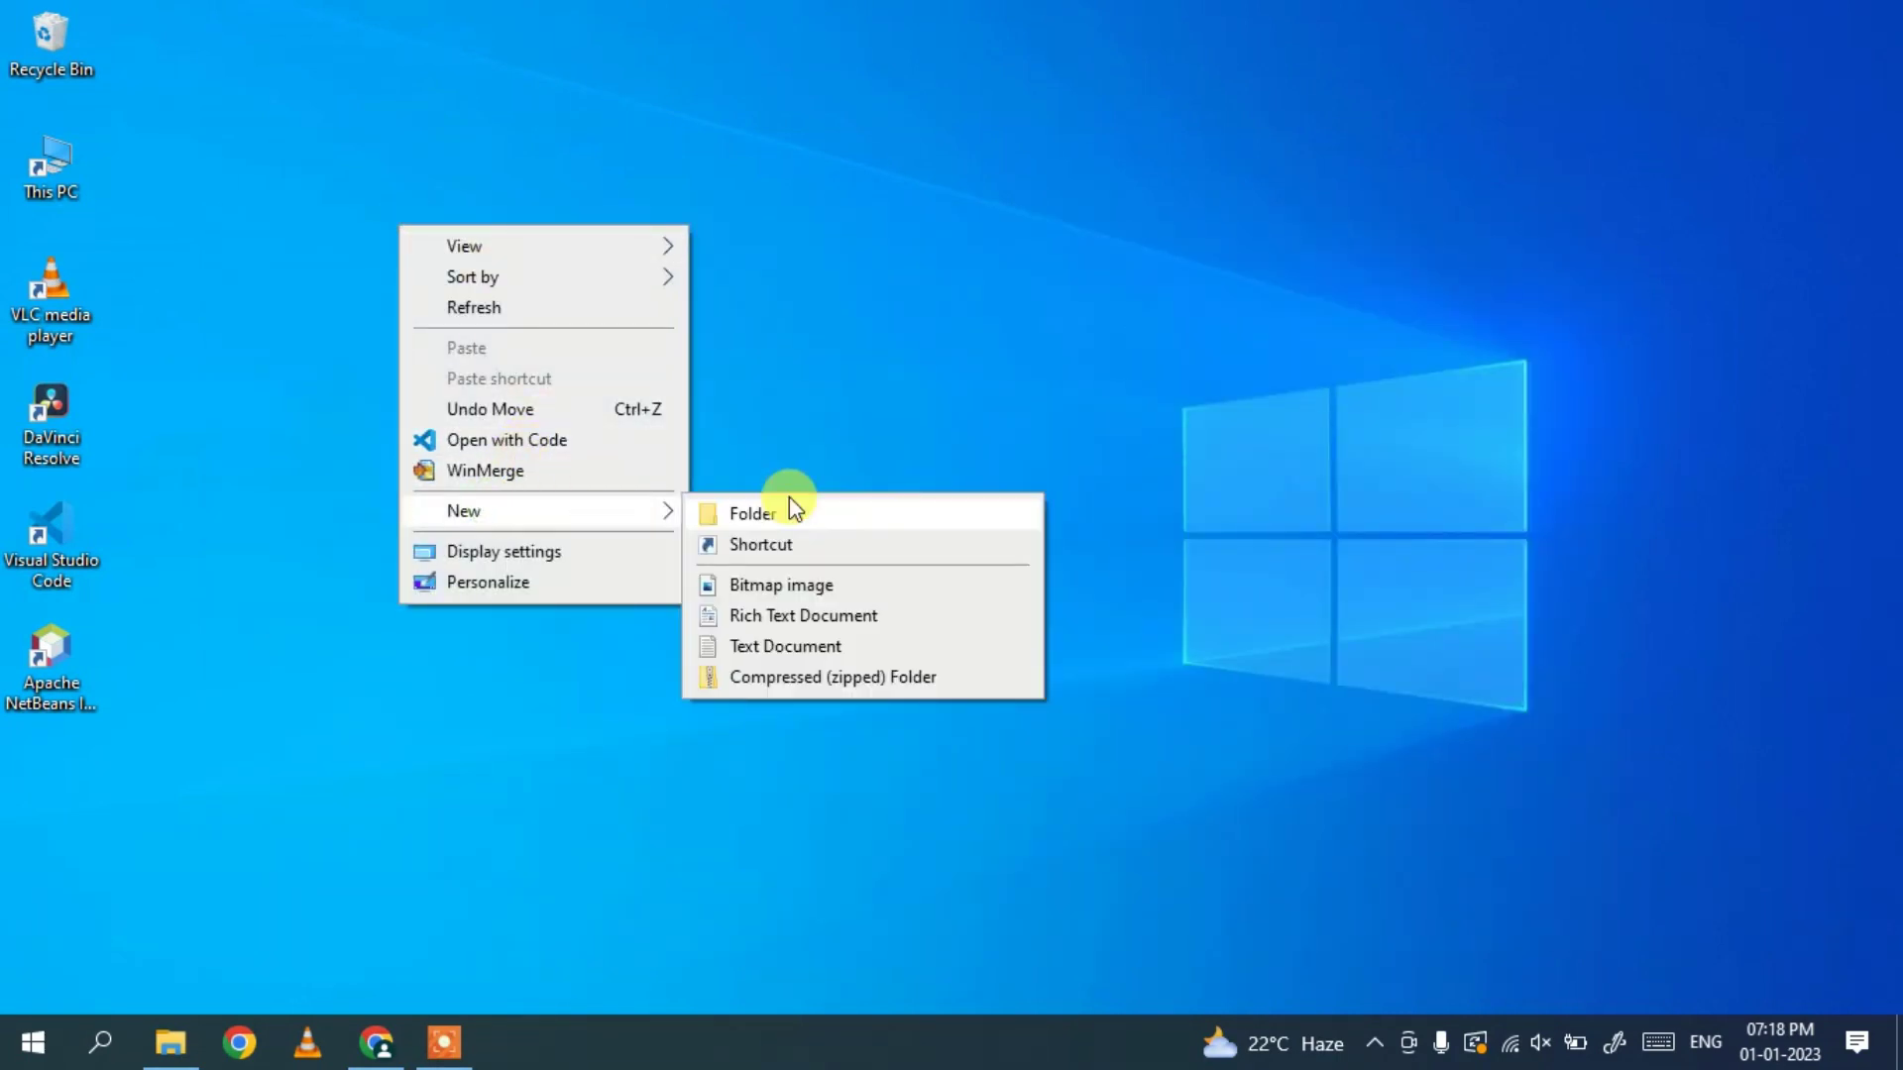
click(790, 502)
text(java practice)
key(Return)
click(776, 509)
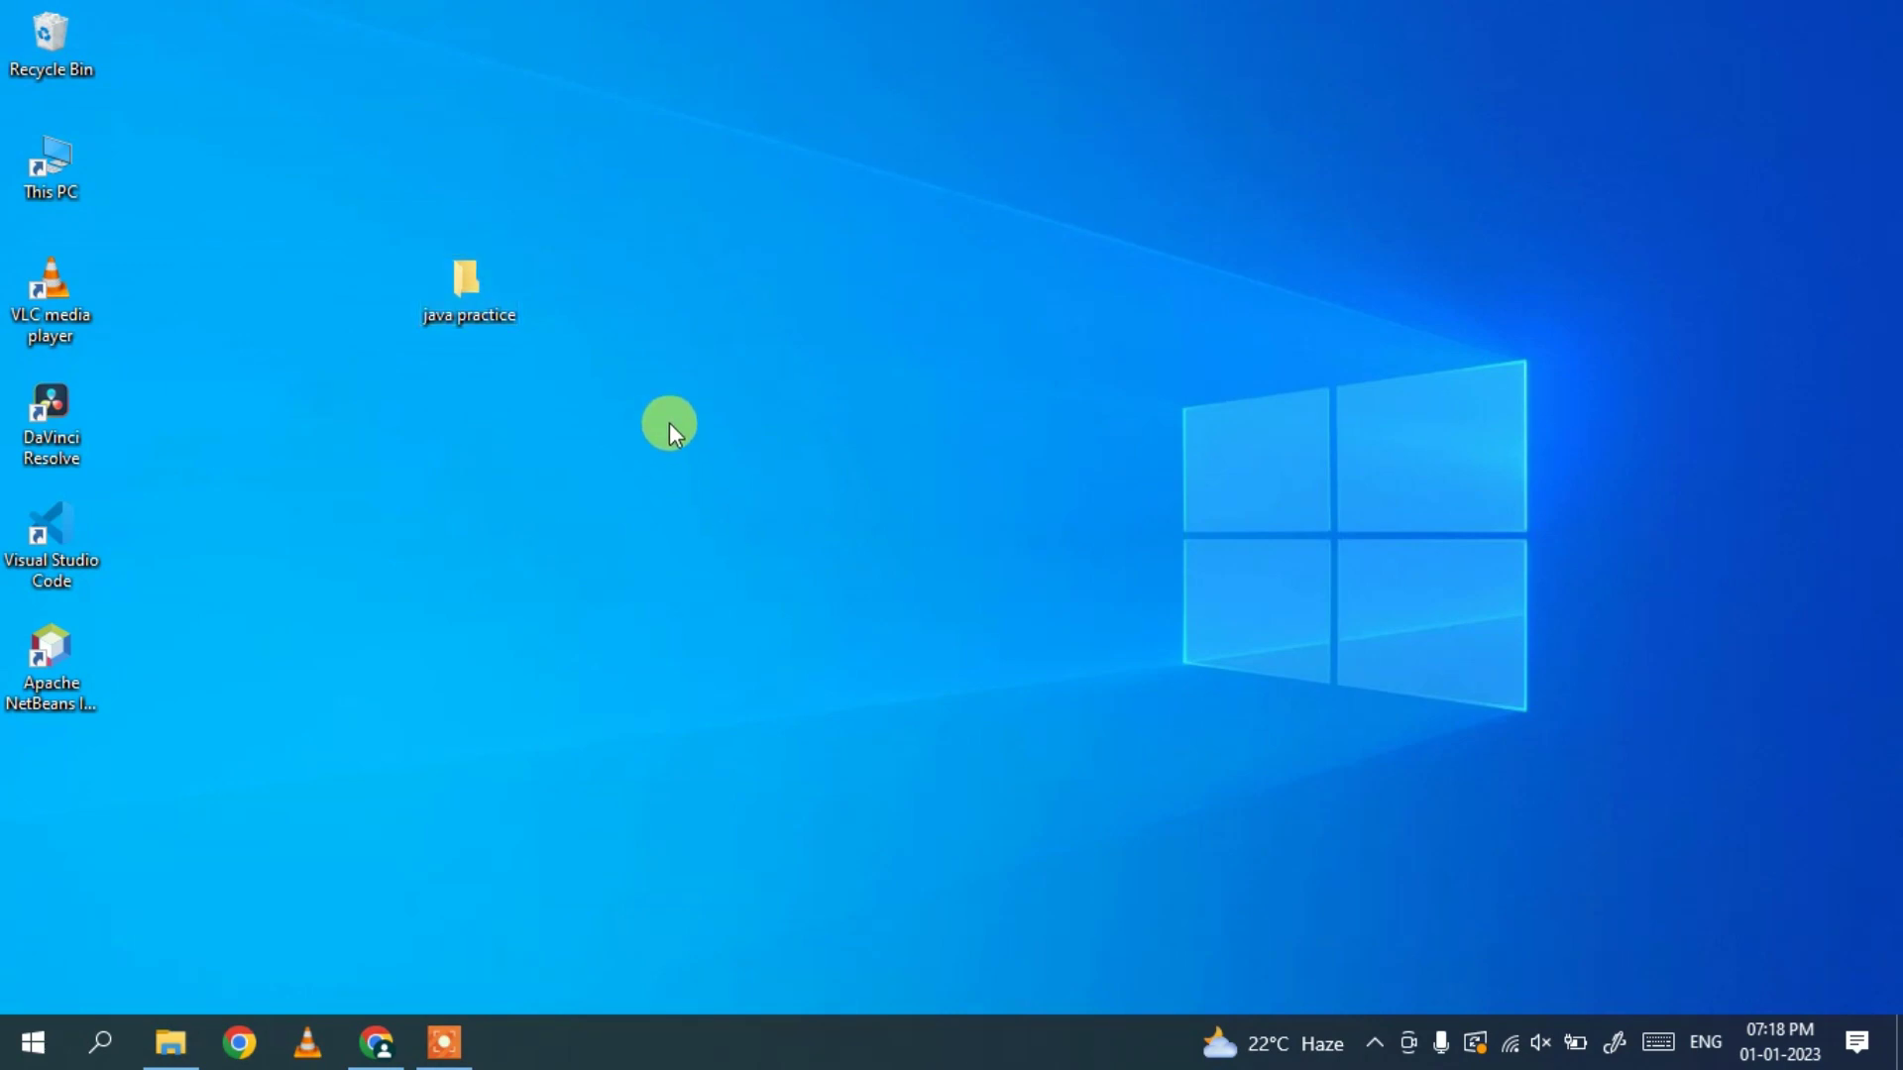
- Open the java practice folder and create a new text document in it
double_click(485, 315)
right_click(554, 379)
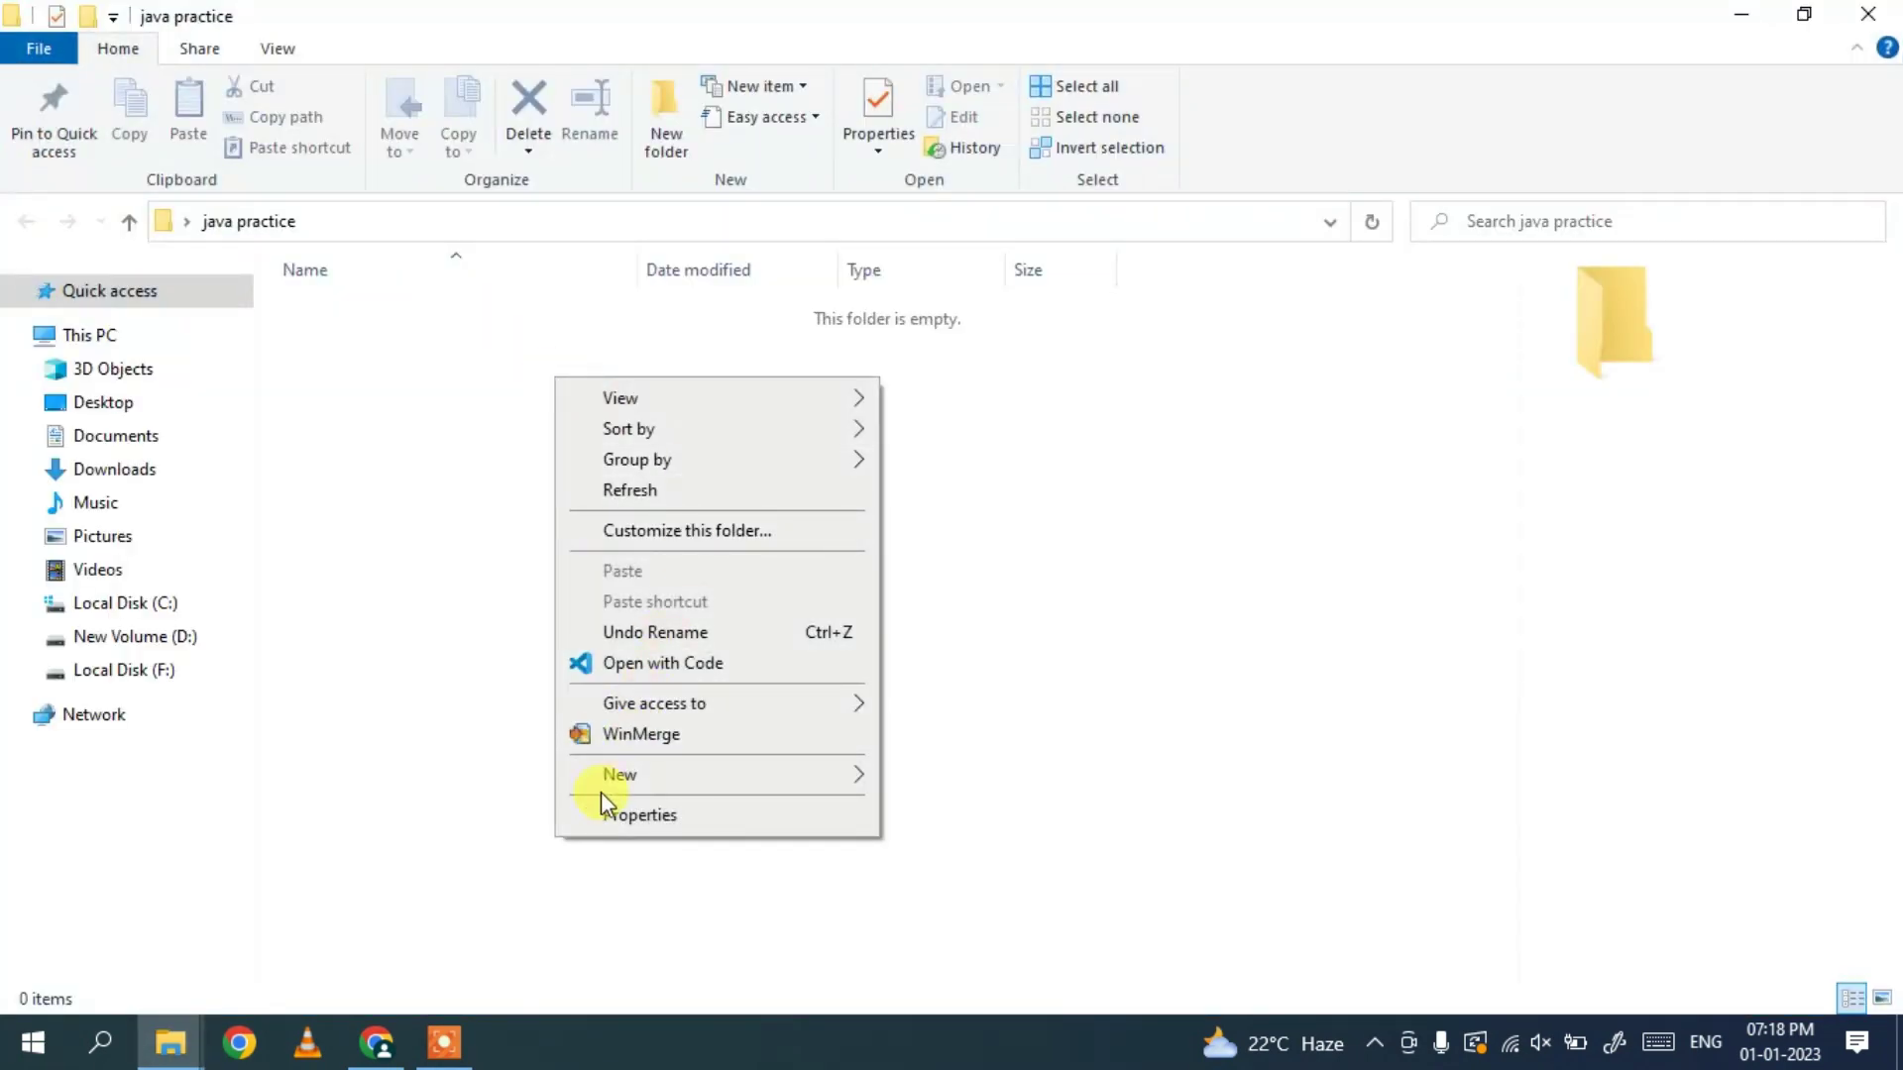
mouse_move(615, 777)
click(967, 912)
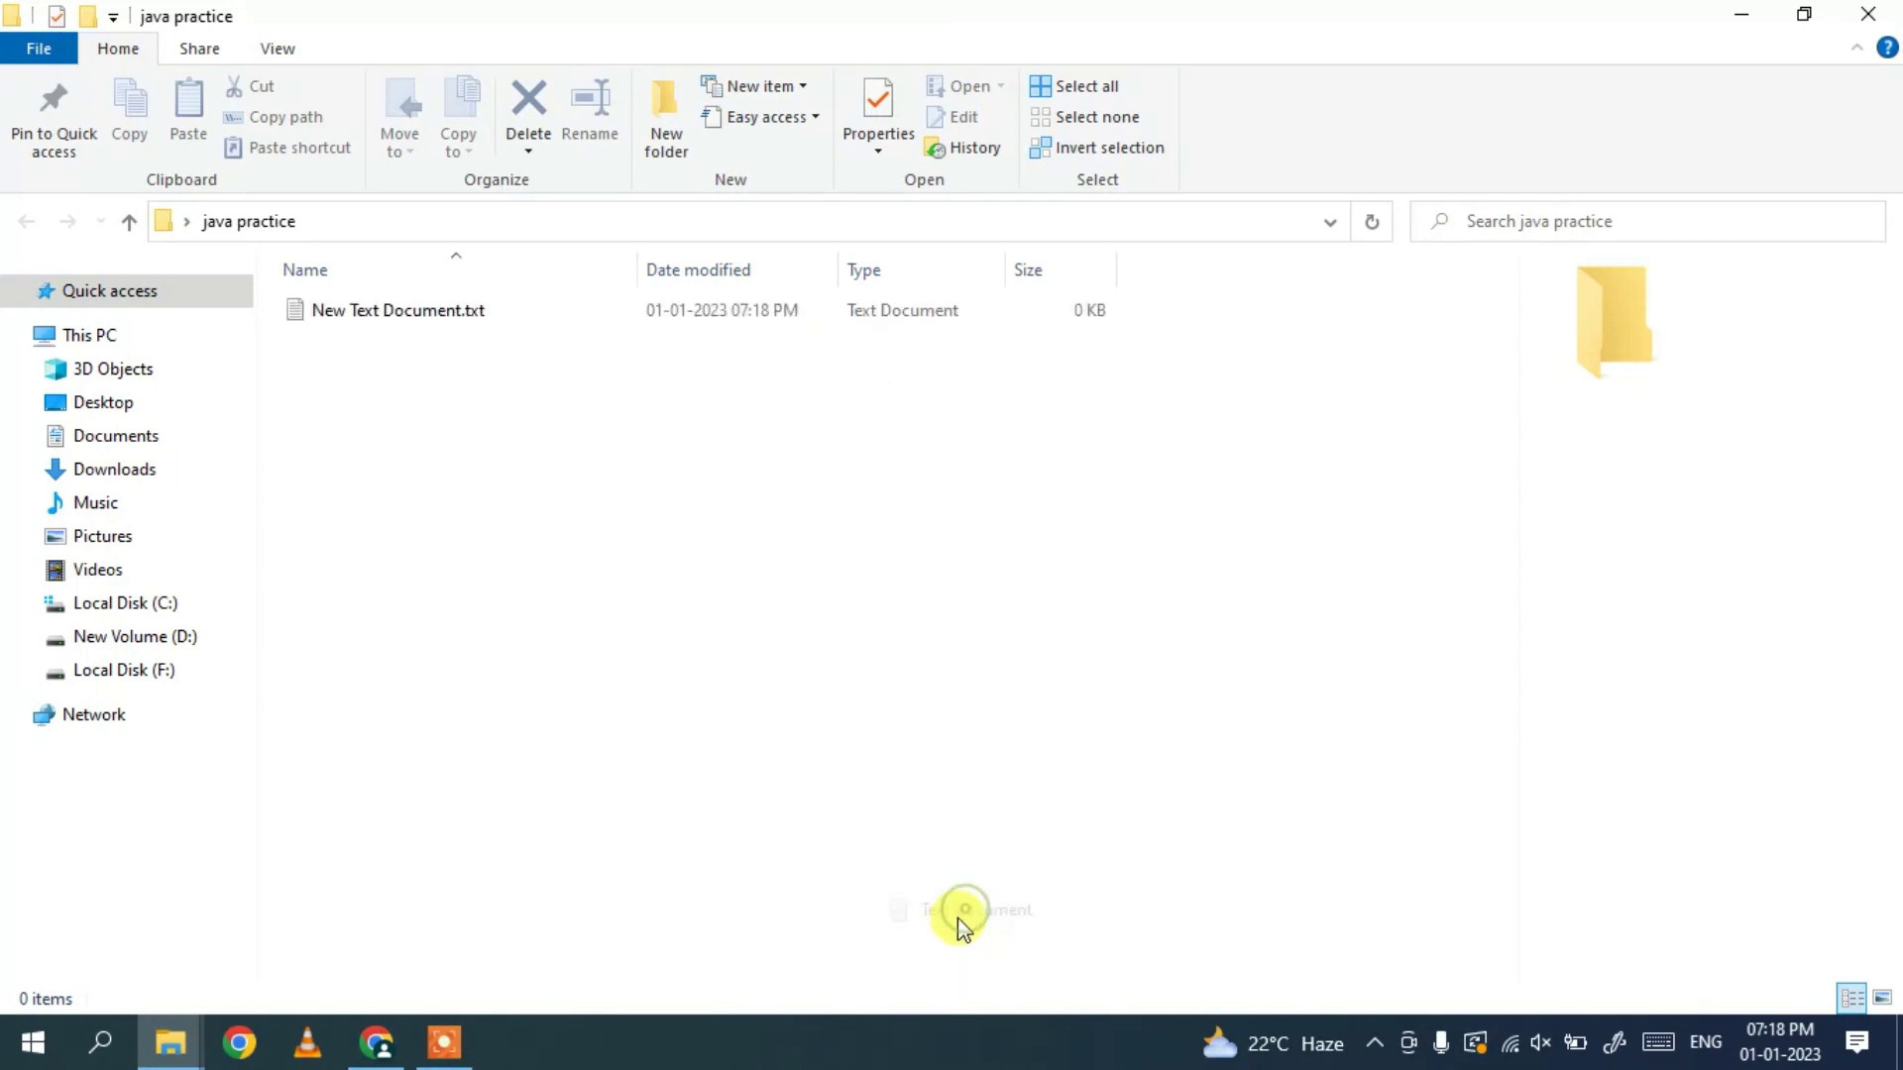
- Name the new text document HelloWorld.java, removing the .txt extension, and accept the extension change
text(HelloWr)
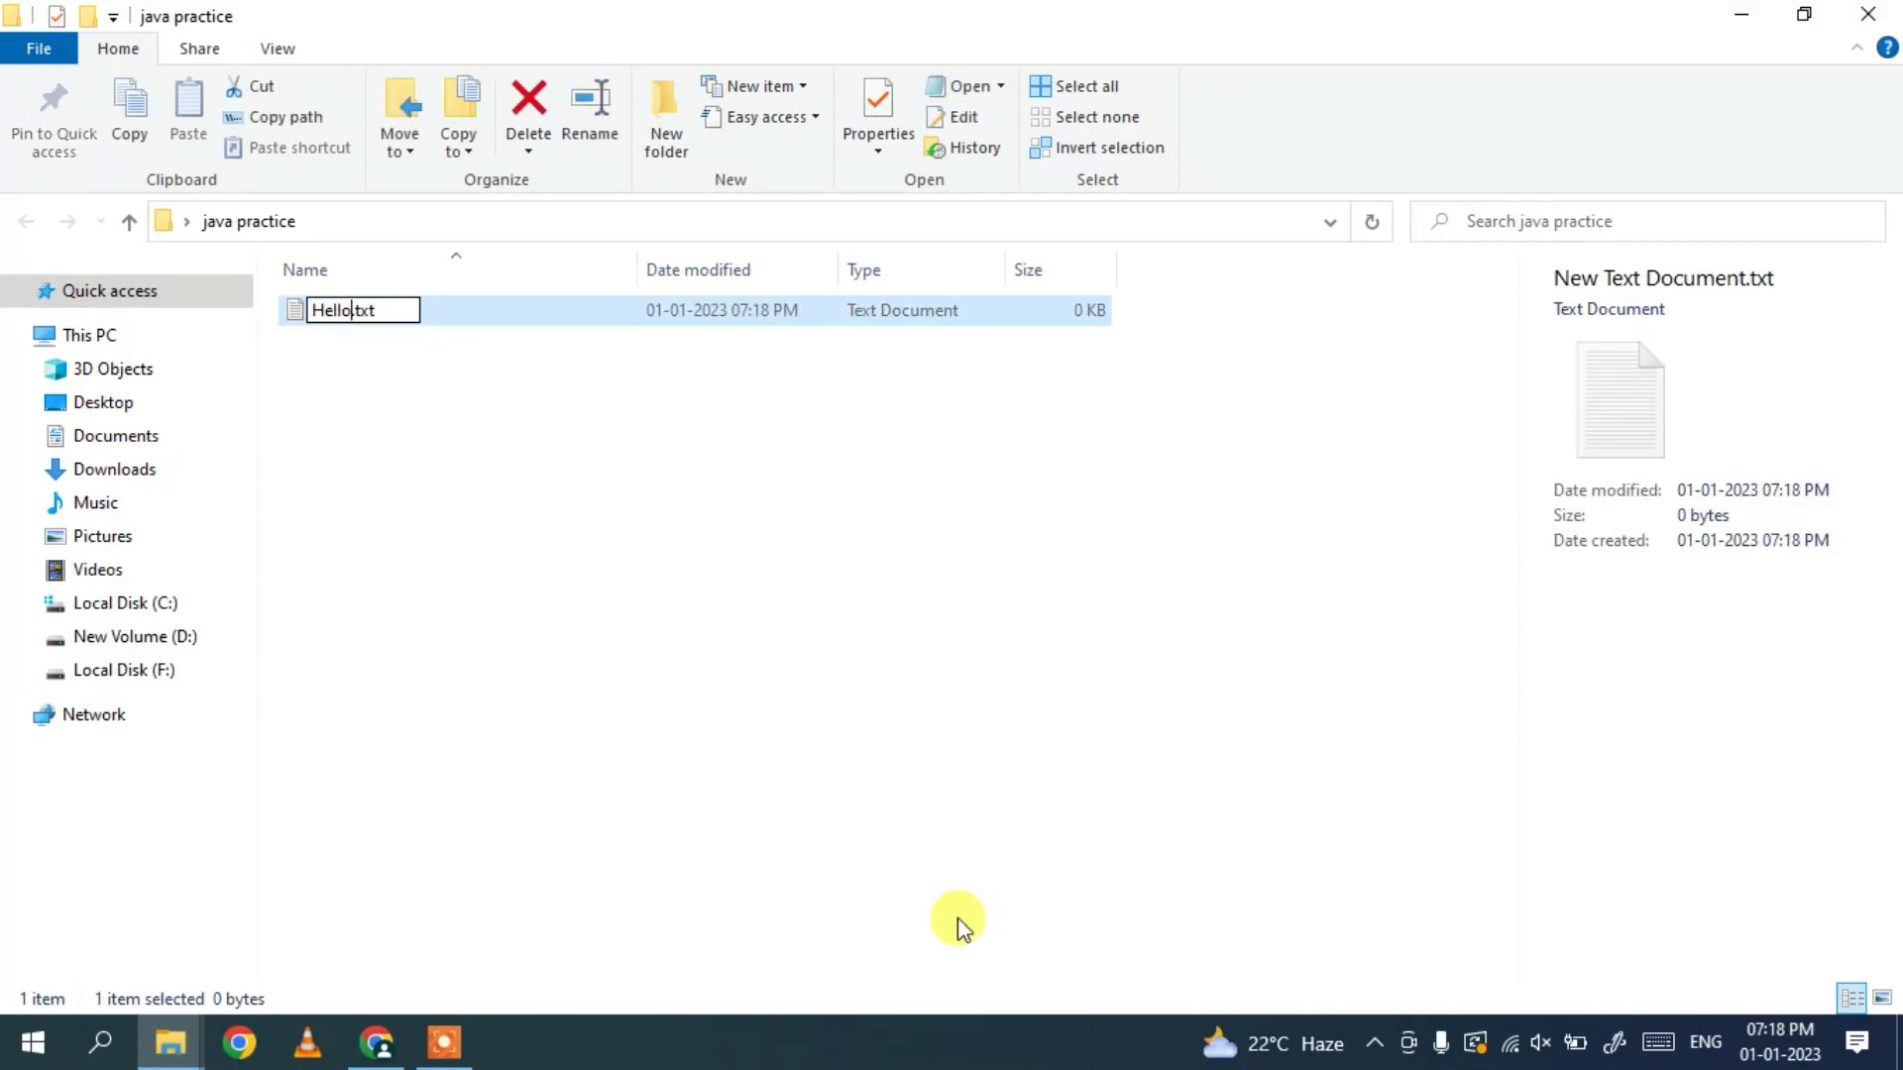
text(ld)
key(BackSpace)
key(BackSpace)
key(BackSpace)
text(orld.java)
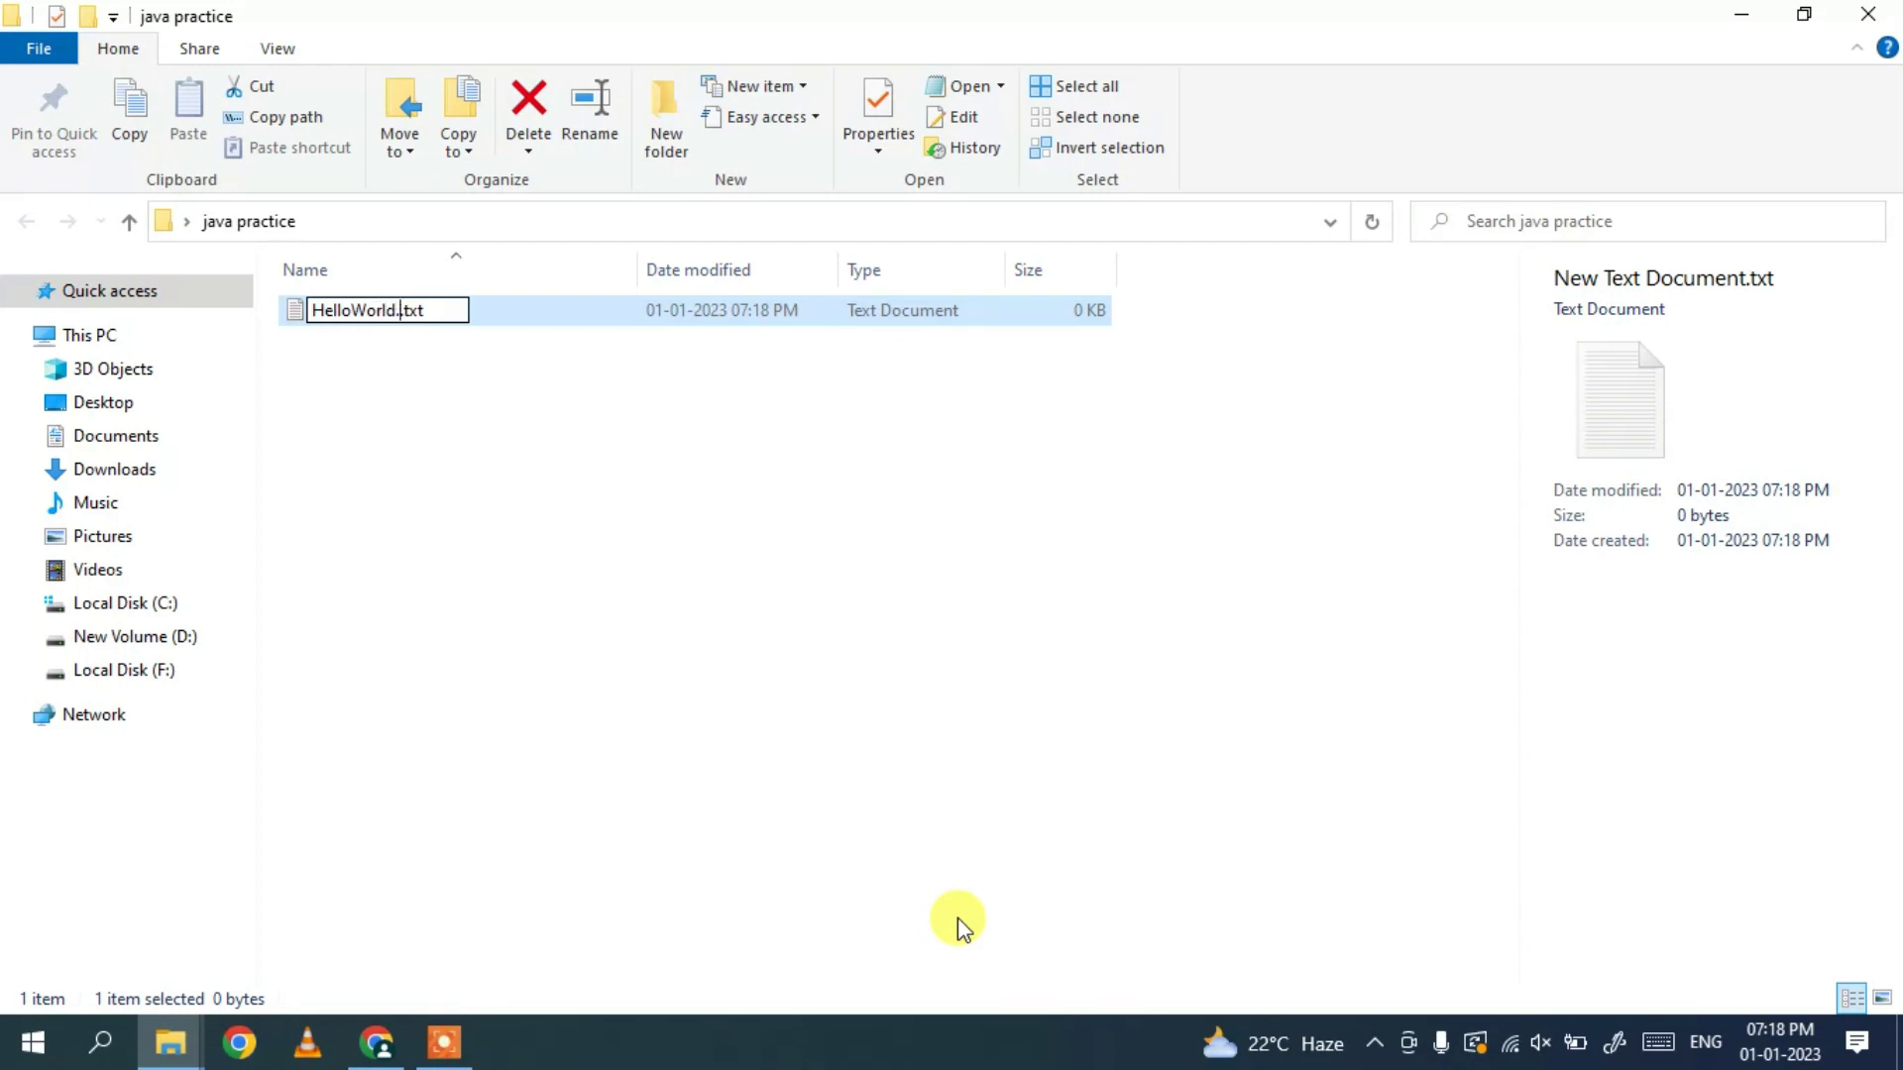
key(Delete)
key(Delete)
key(Delete)
key(Delete)
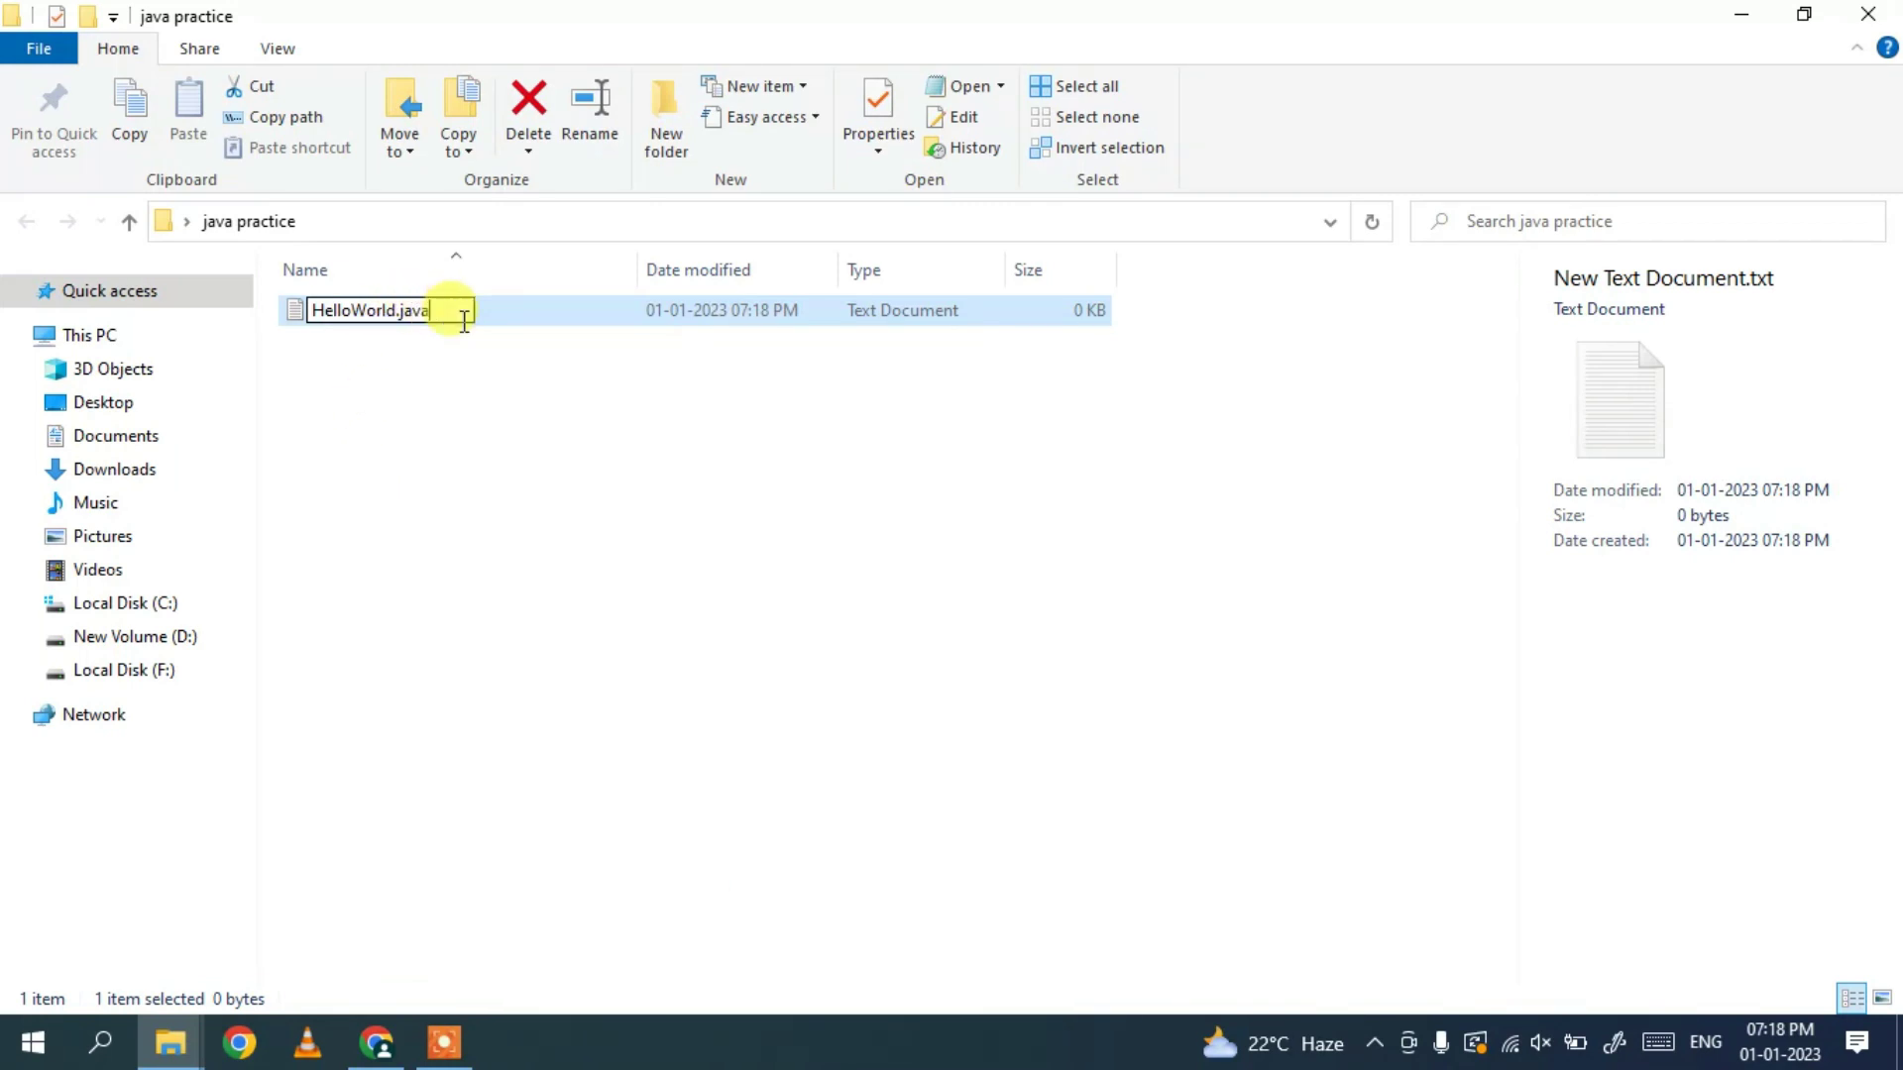
click(580, 541)
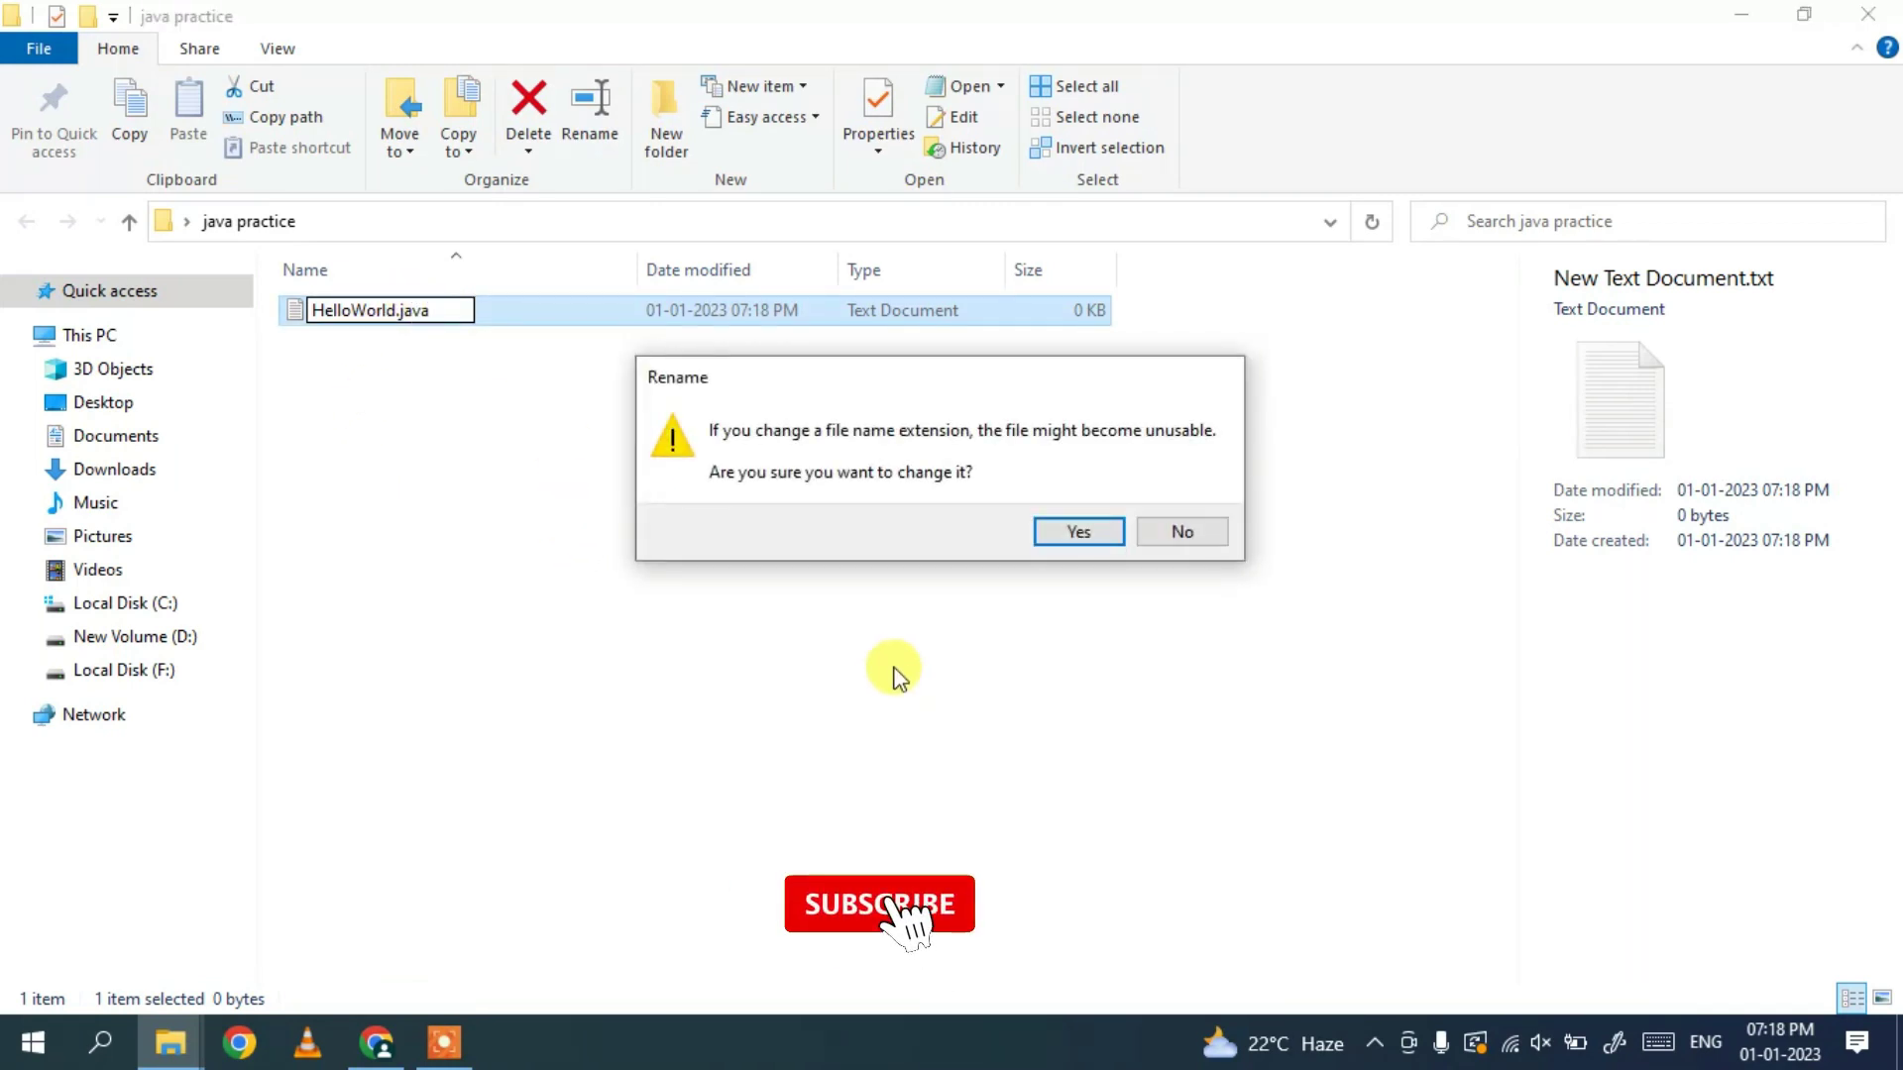
click(1089, 531)
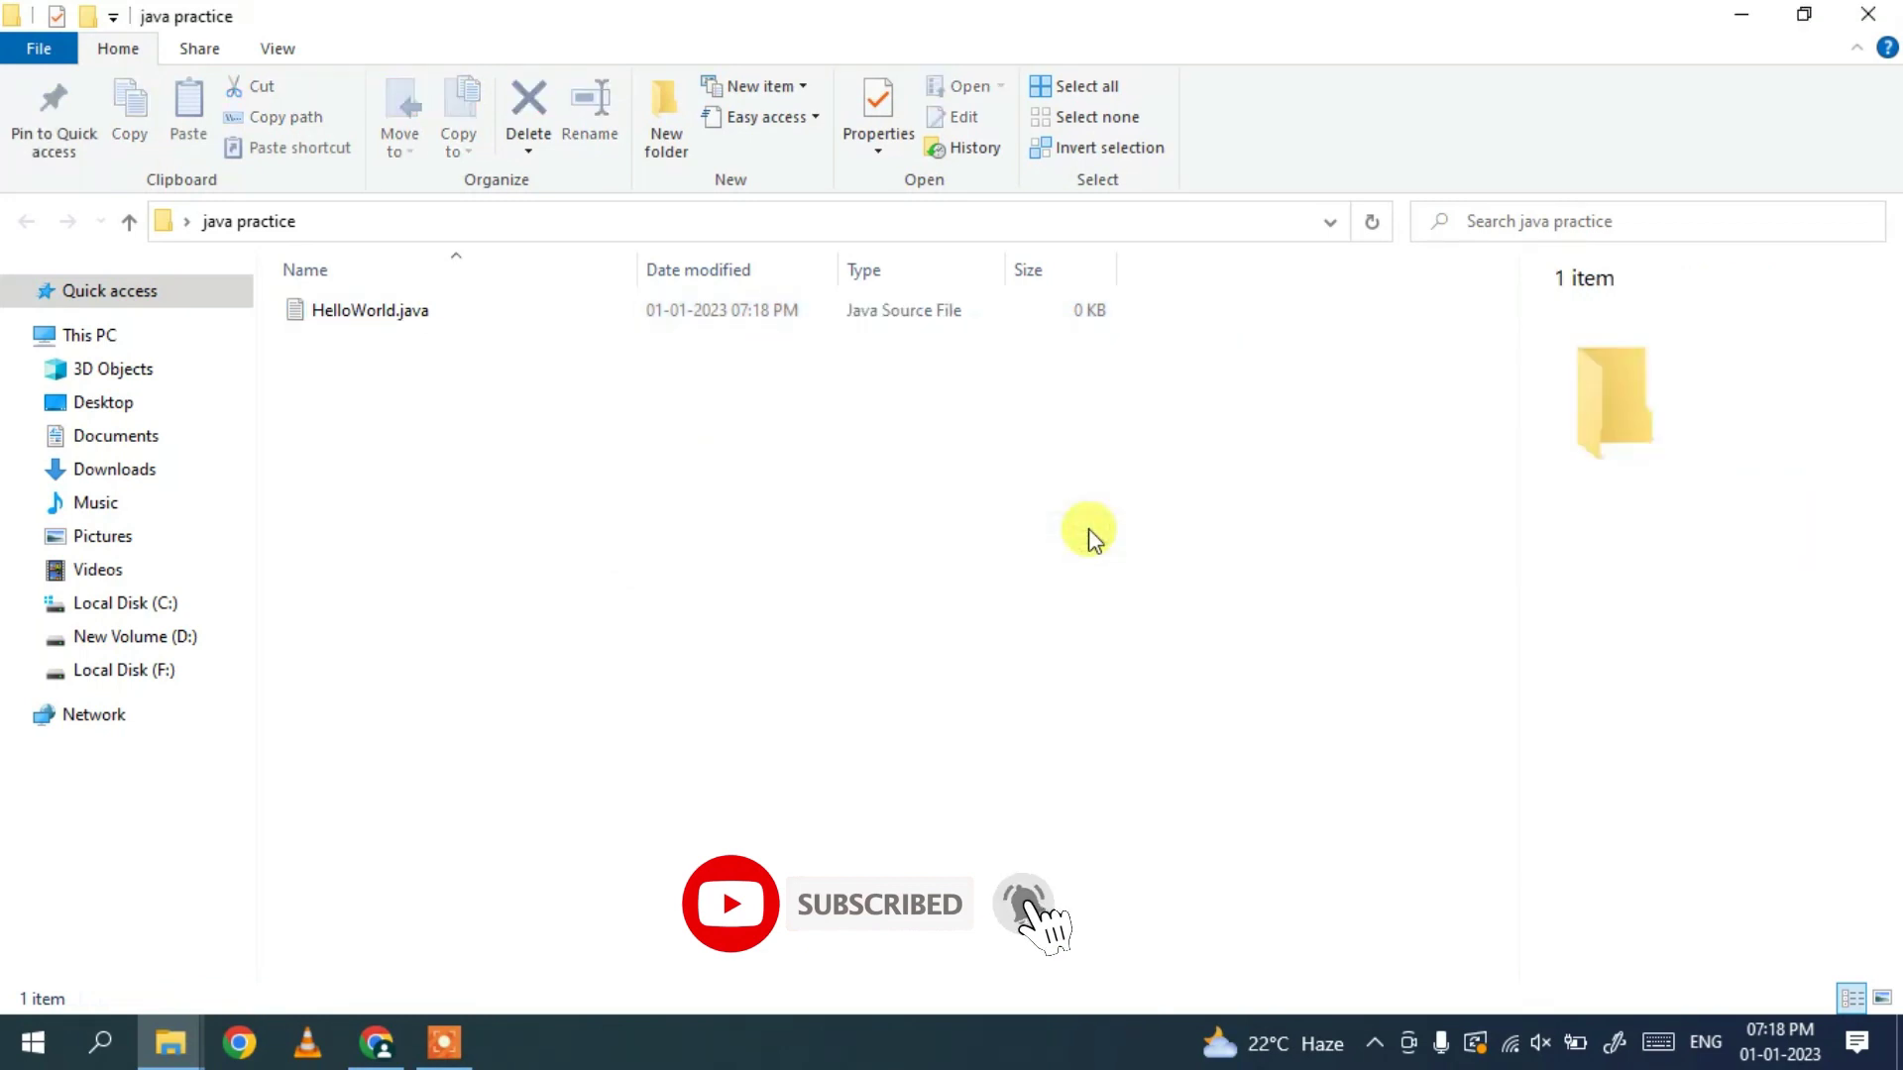
- Open the HelloWorld.java file with Notepad
click(382, 311)
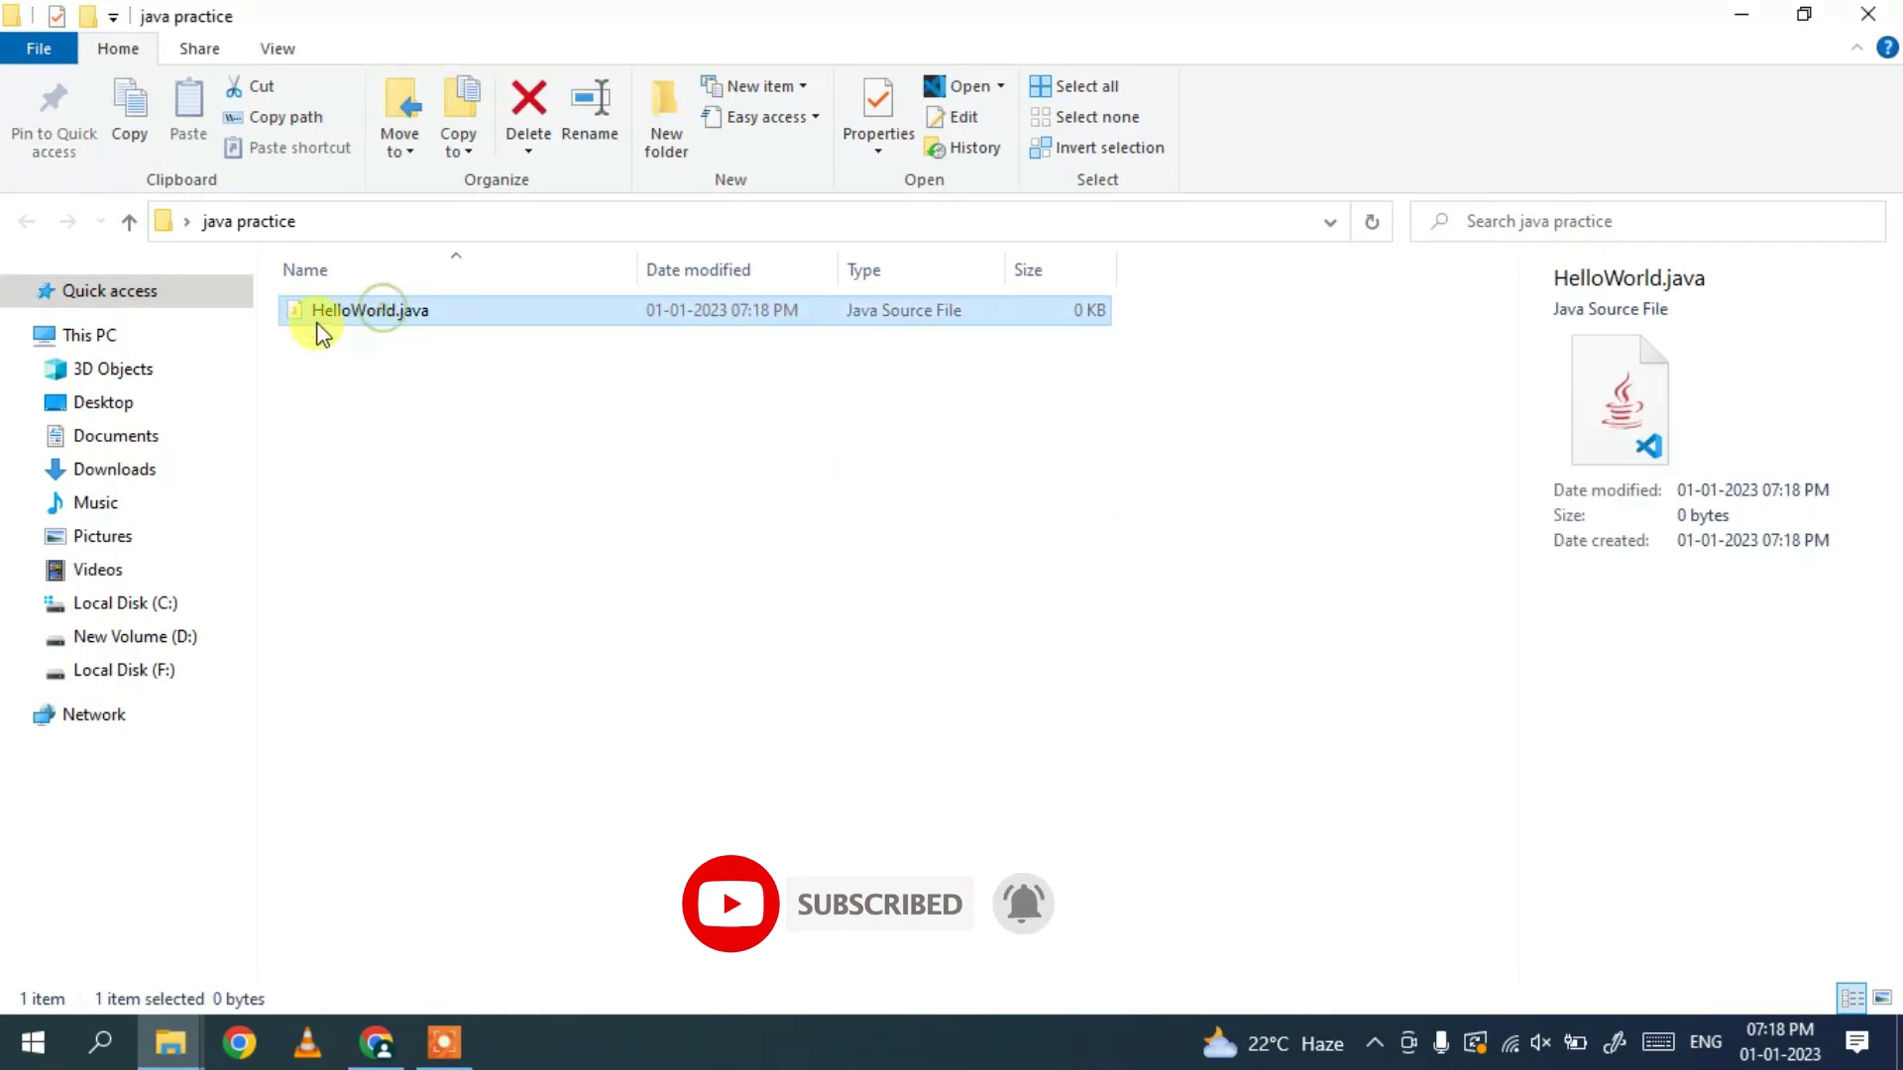
right_click(473, 311)
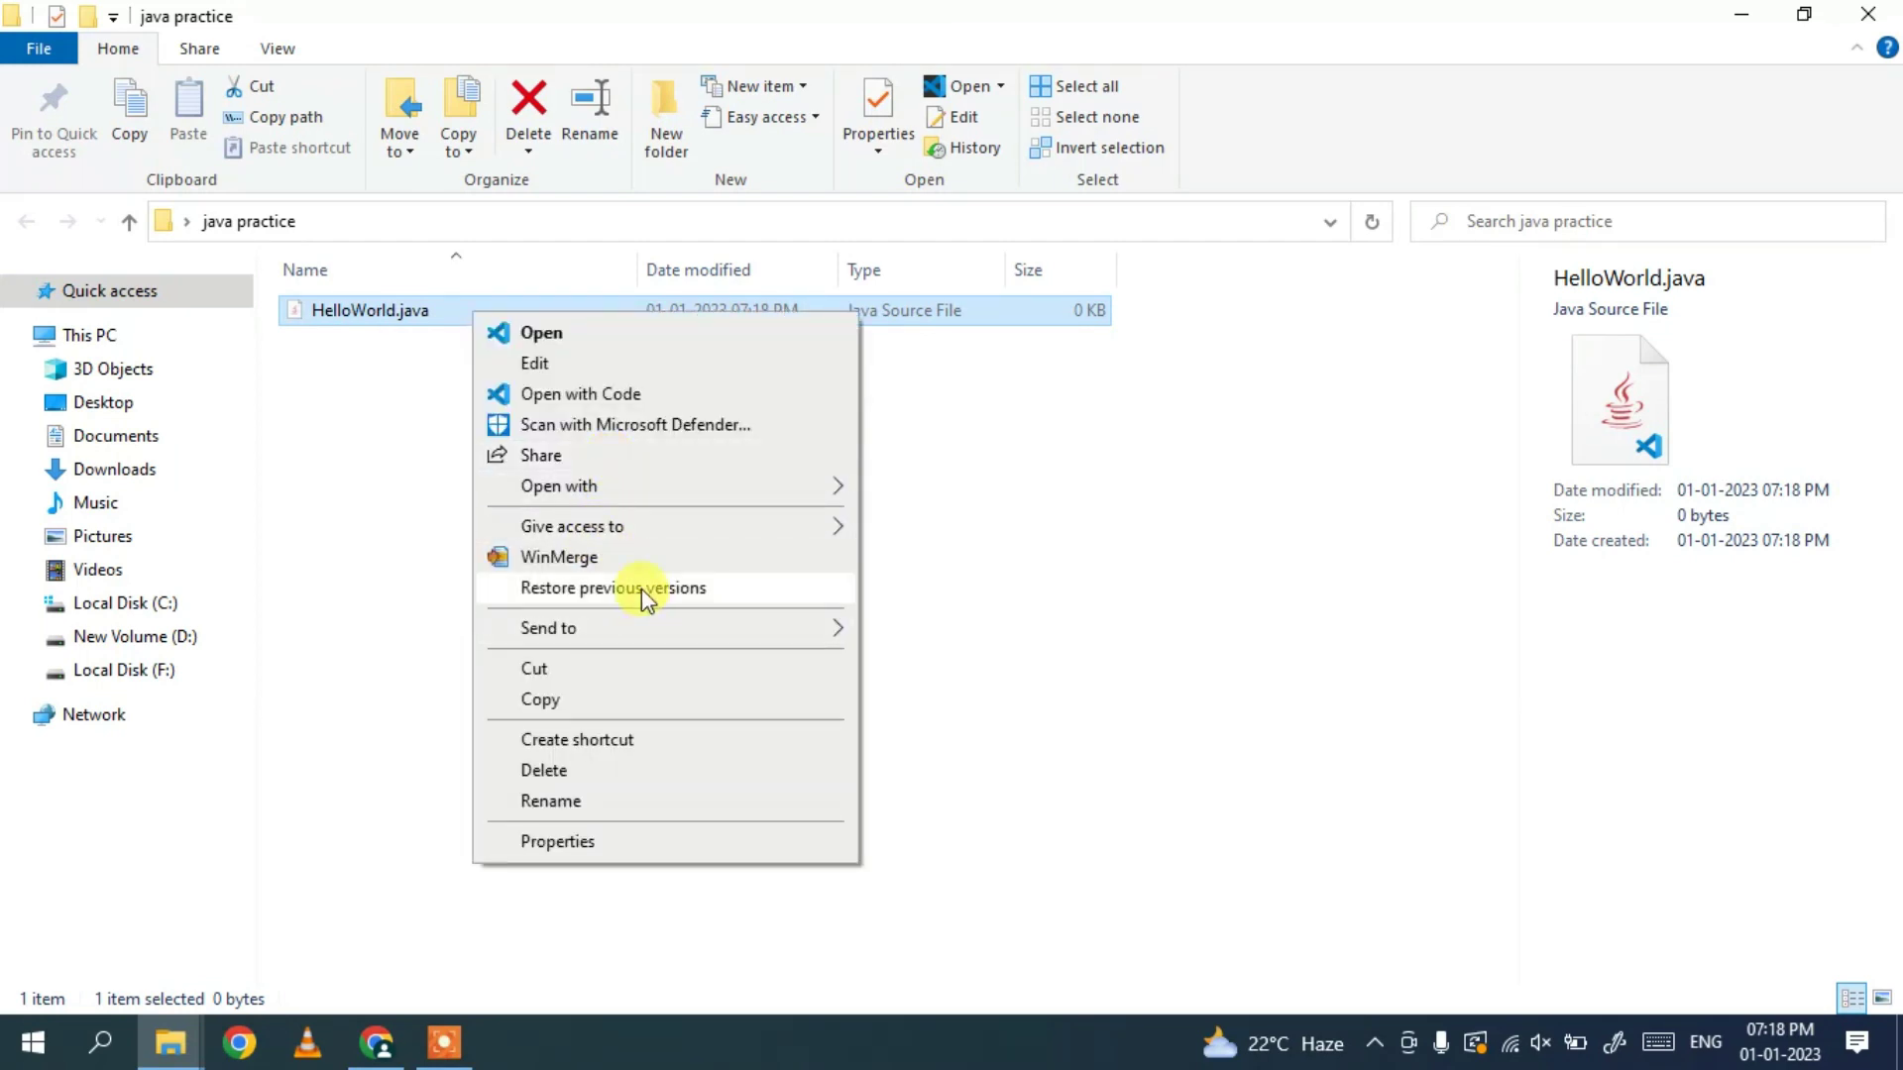
mouse_move(690, 485)
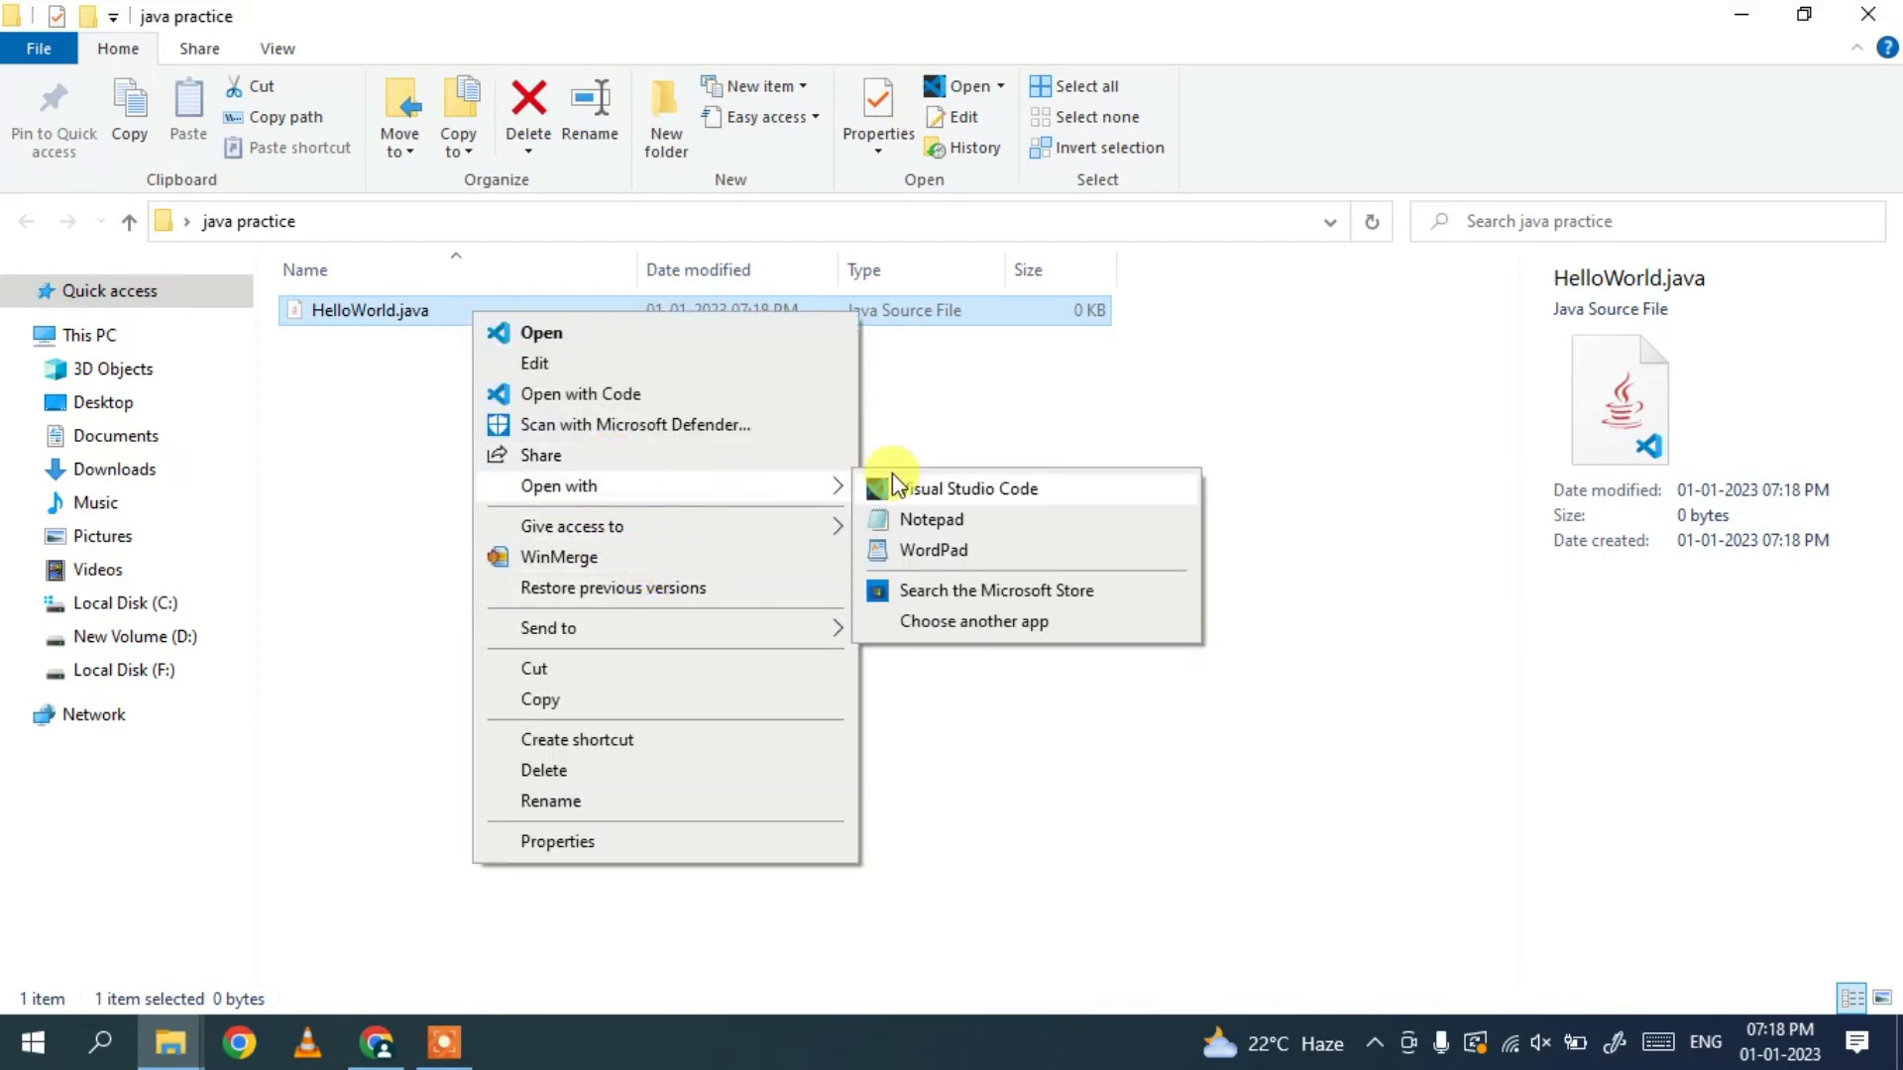
click(937, 520)
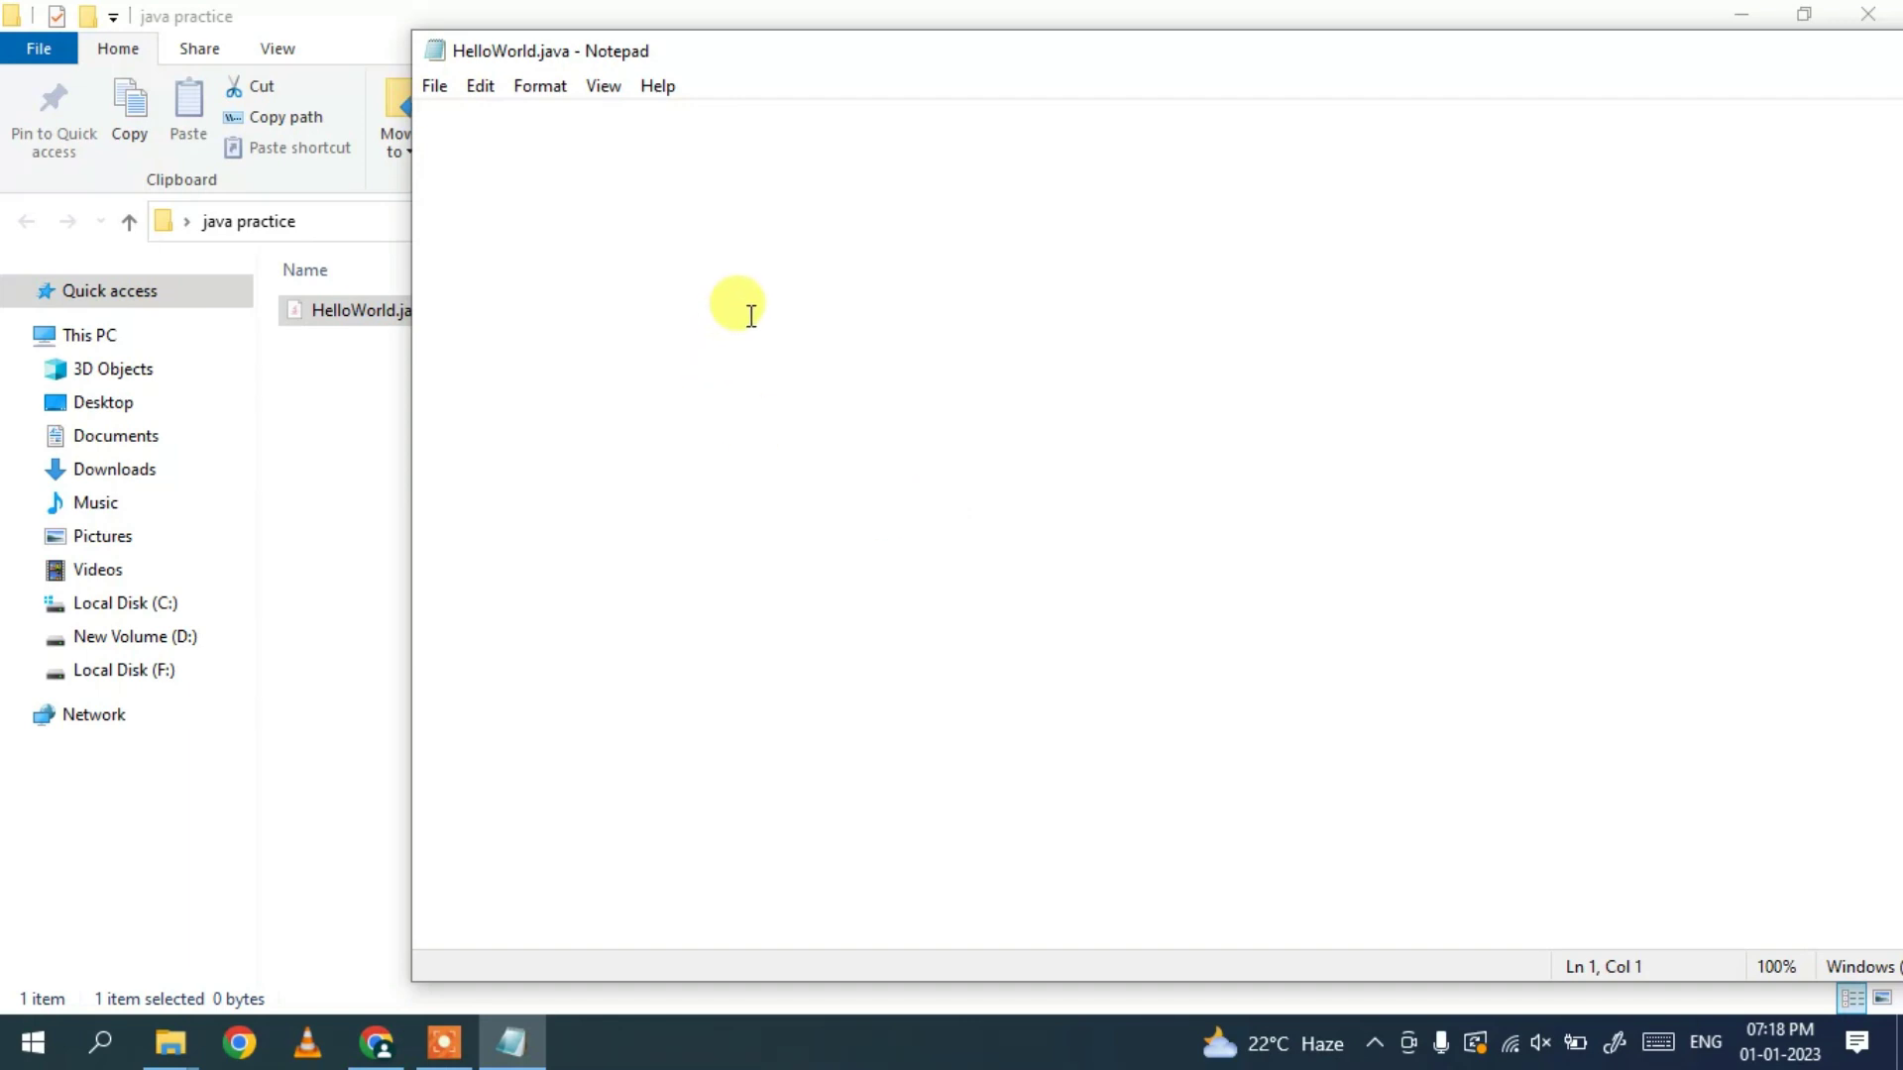
- Write the class declaration "class HelloWorld" with opening and closing braces and blank lines between them
text(class)
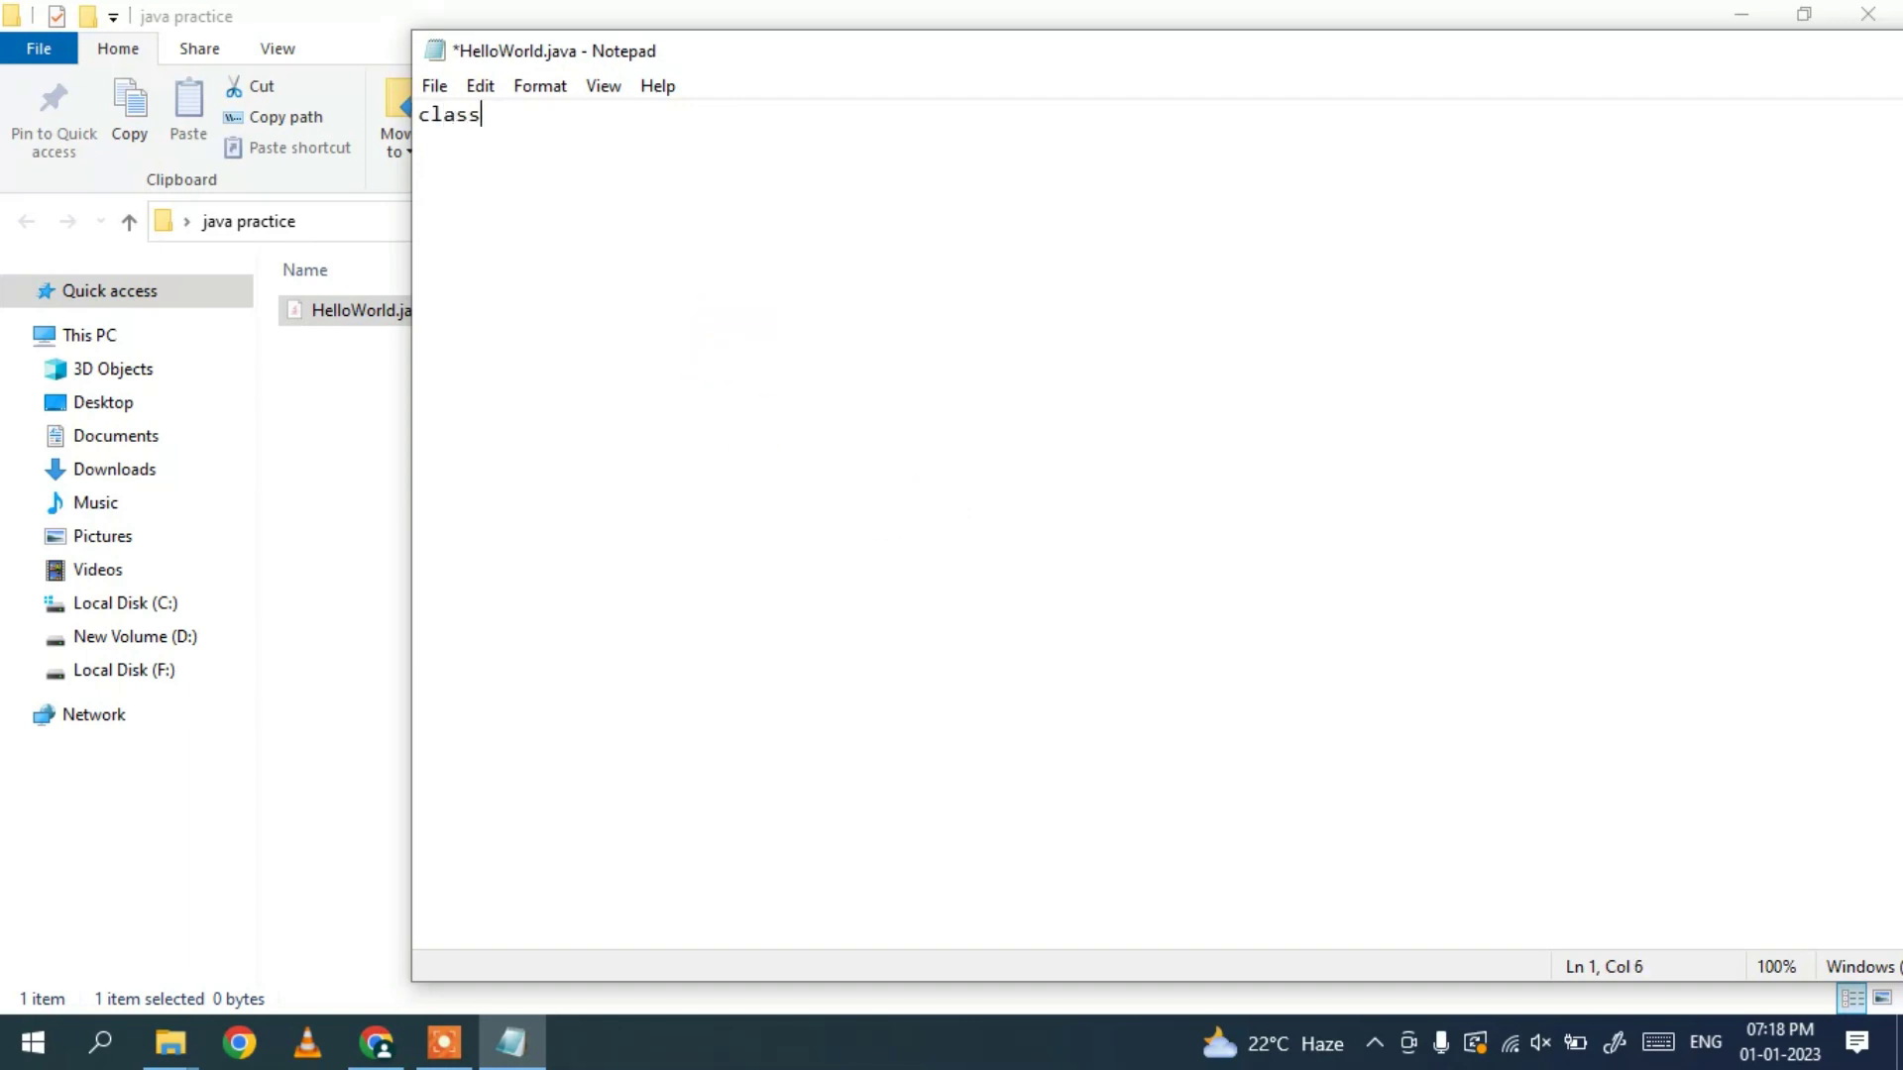
text( HelloWorld )
text({)
key(Return)
key(Return)
key(Return)
text(})
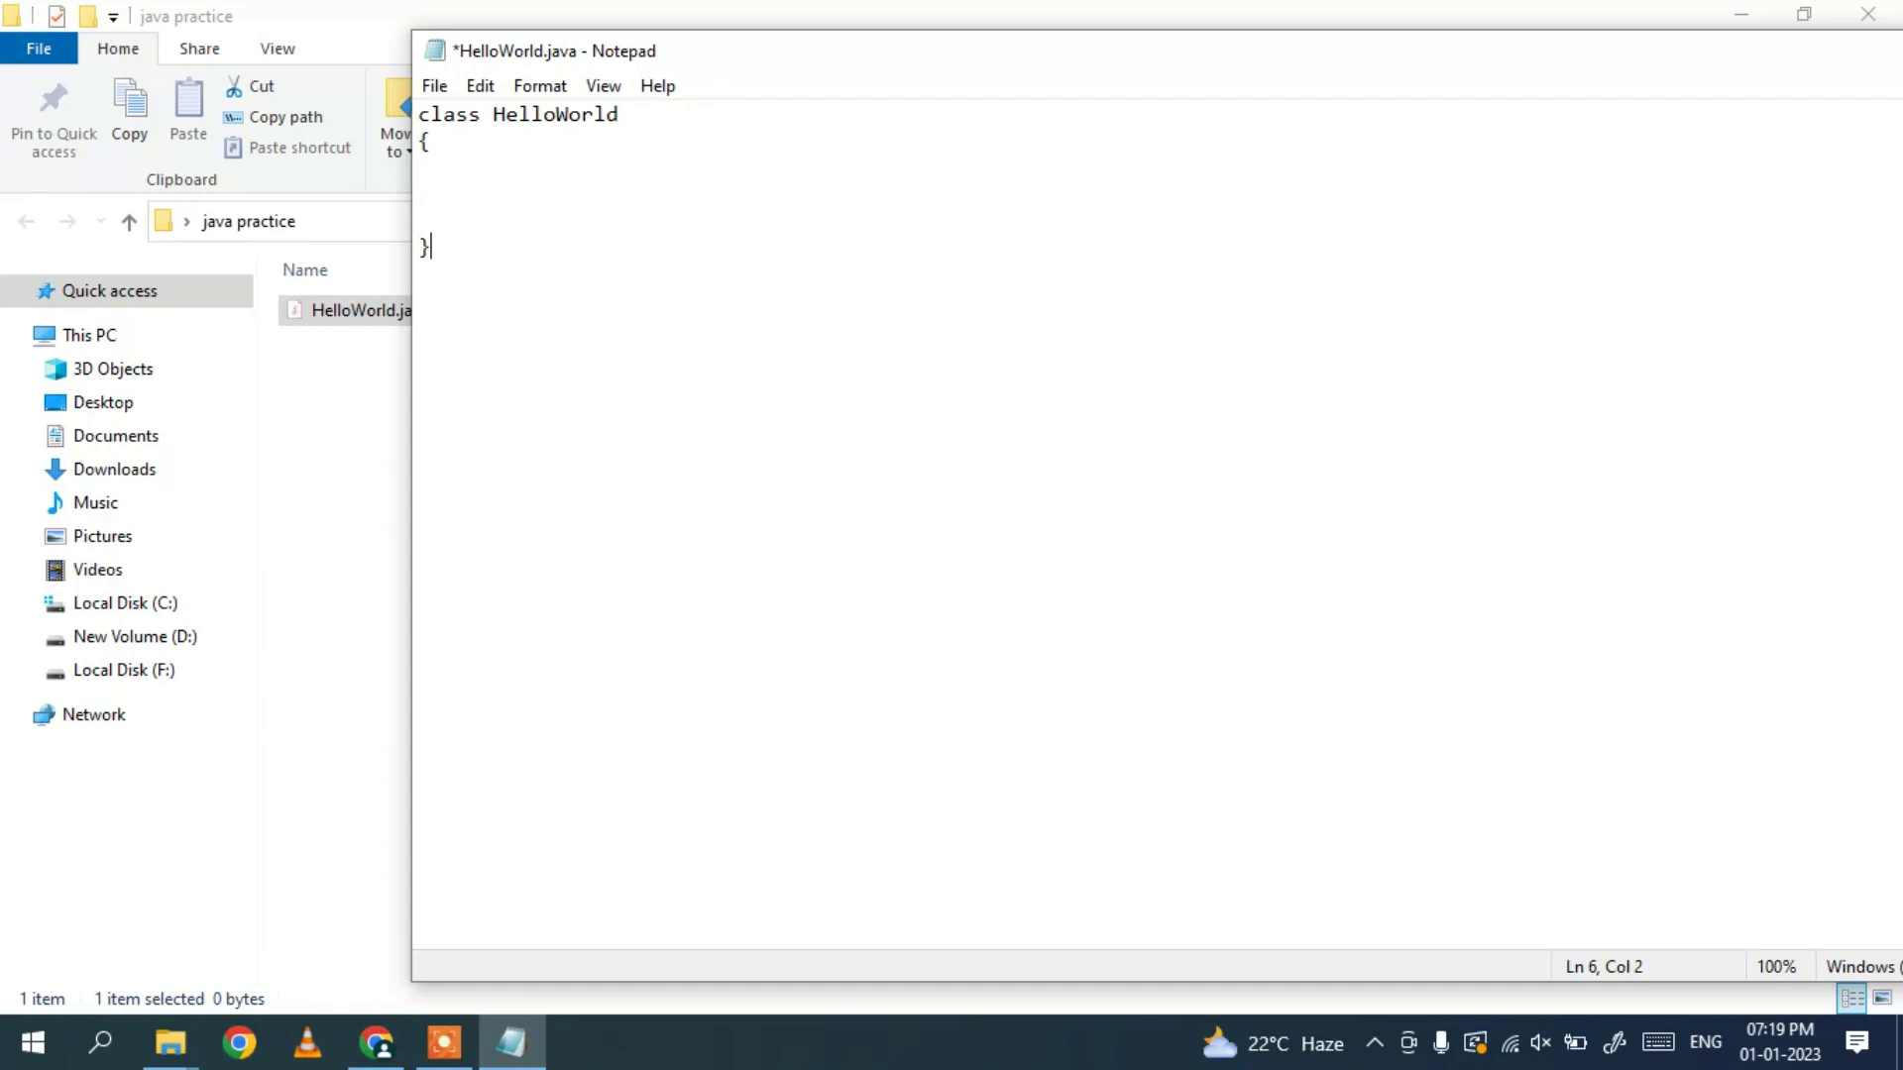
- Inside the class braces, add the indented method public static void main(String args[]) with its own pair of braces
click(426, 193)
key(Tab)
text(public static void main())
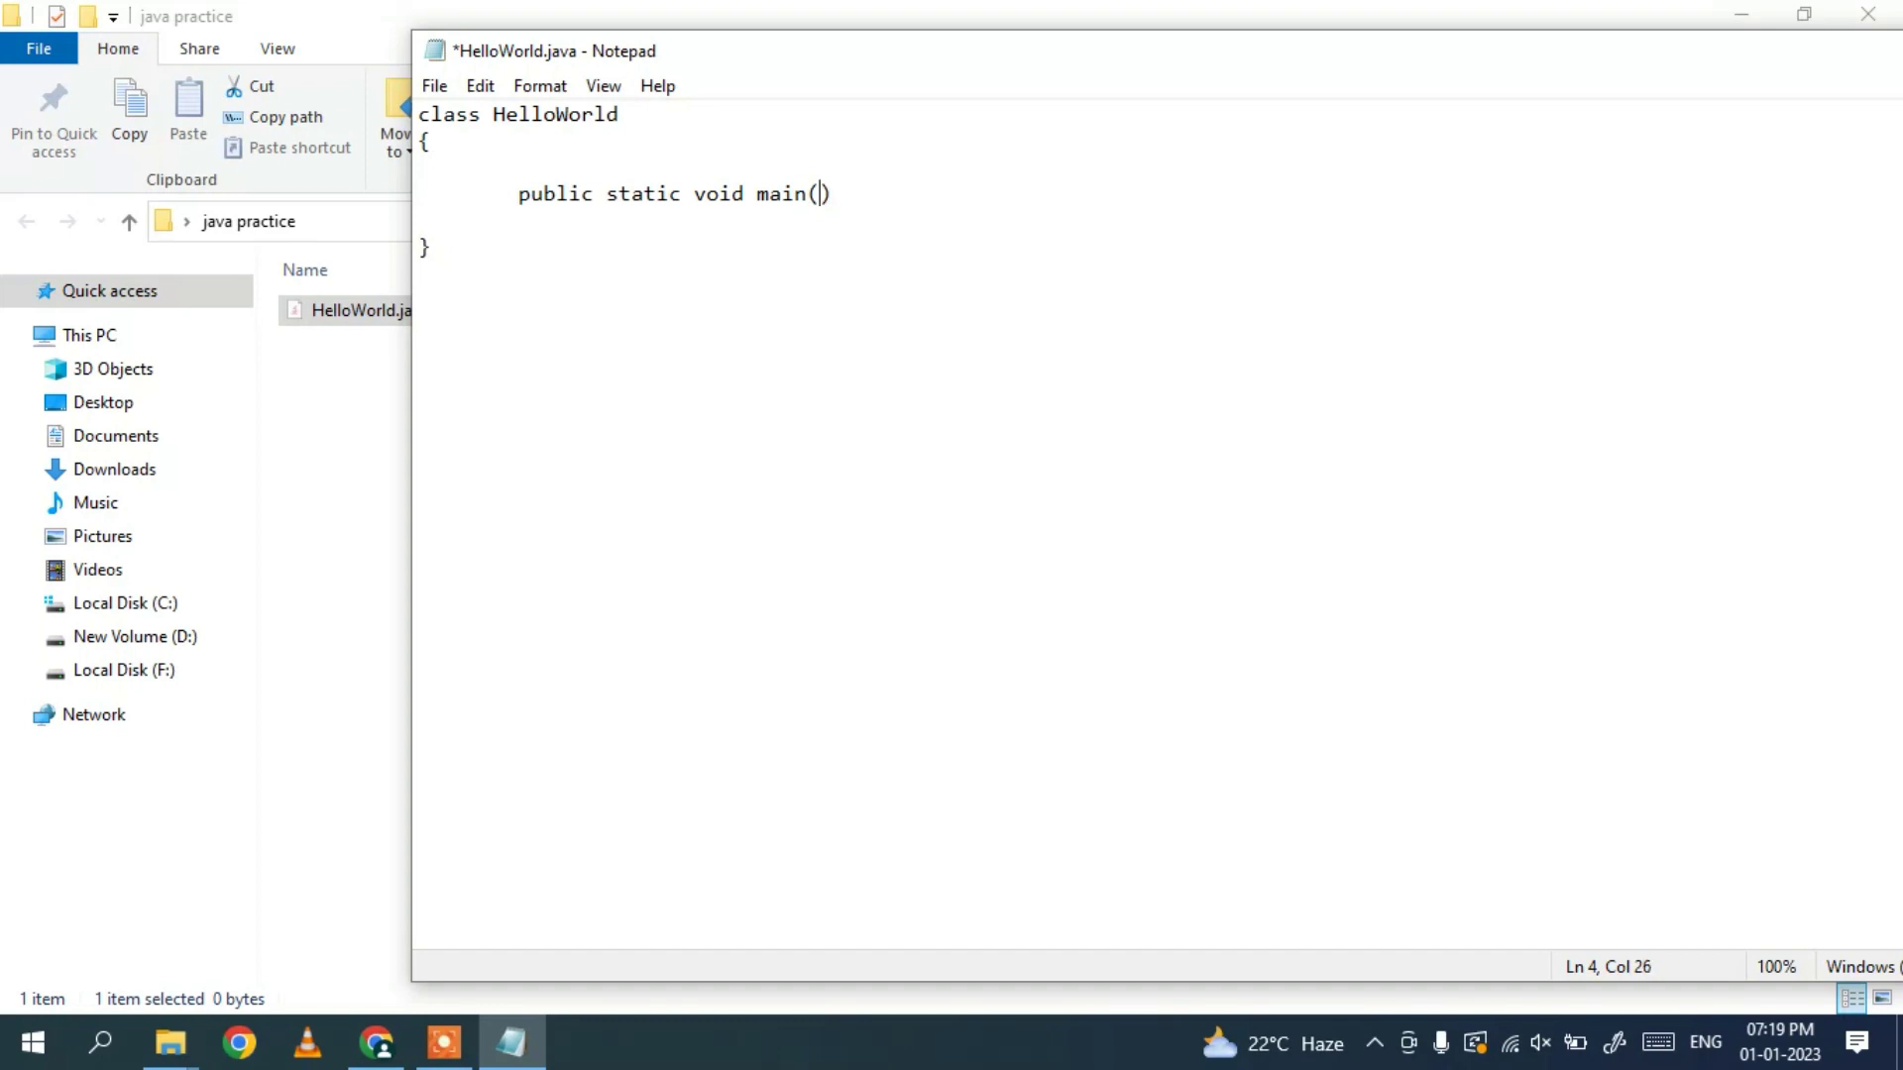
text(String args[])
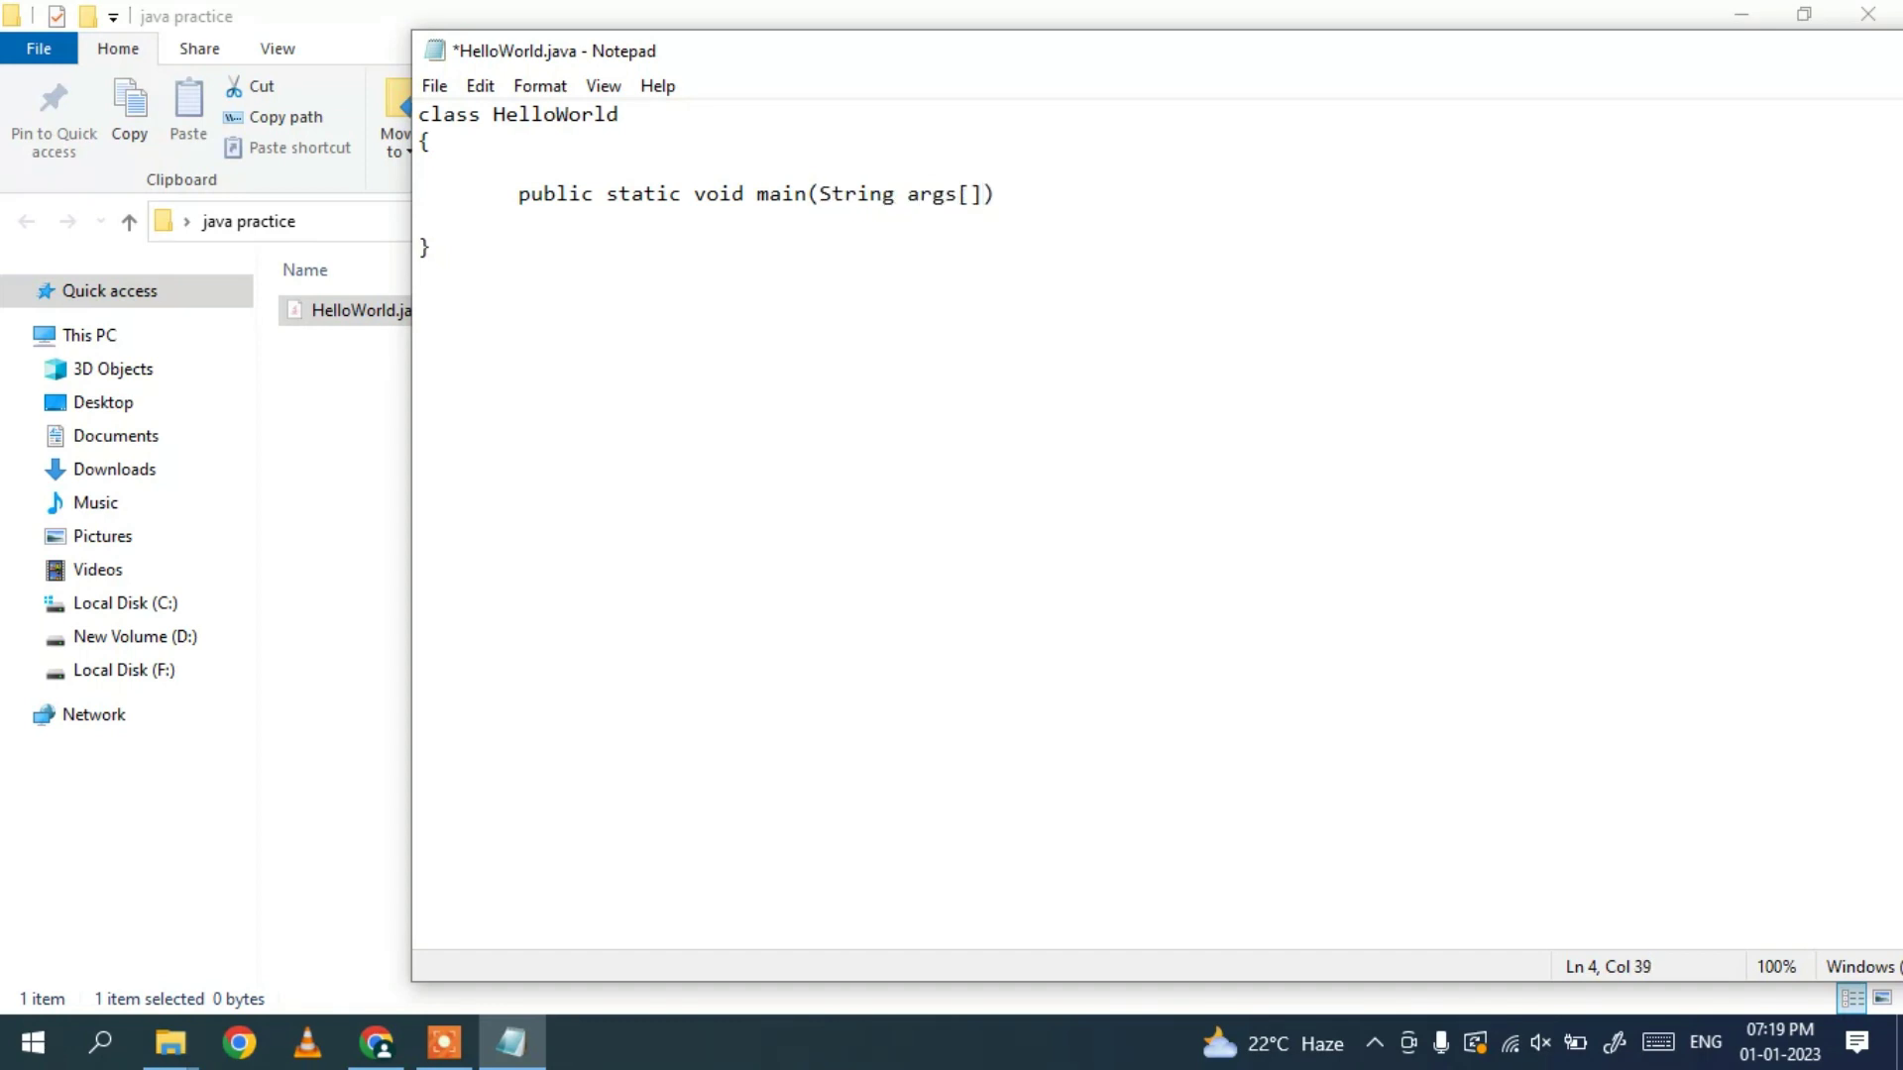
key(Return)
text({)
key(Return)
key(Return)
- Add the statement System.out.println("Hello World!!"); inside the main method and save the file
click(518, 246)
text(System.out.println)
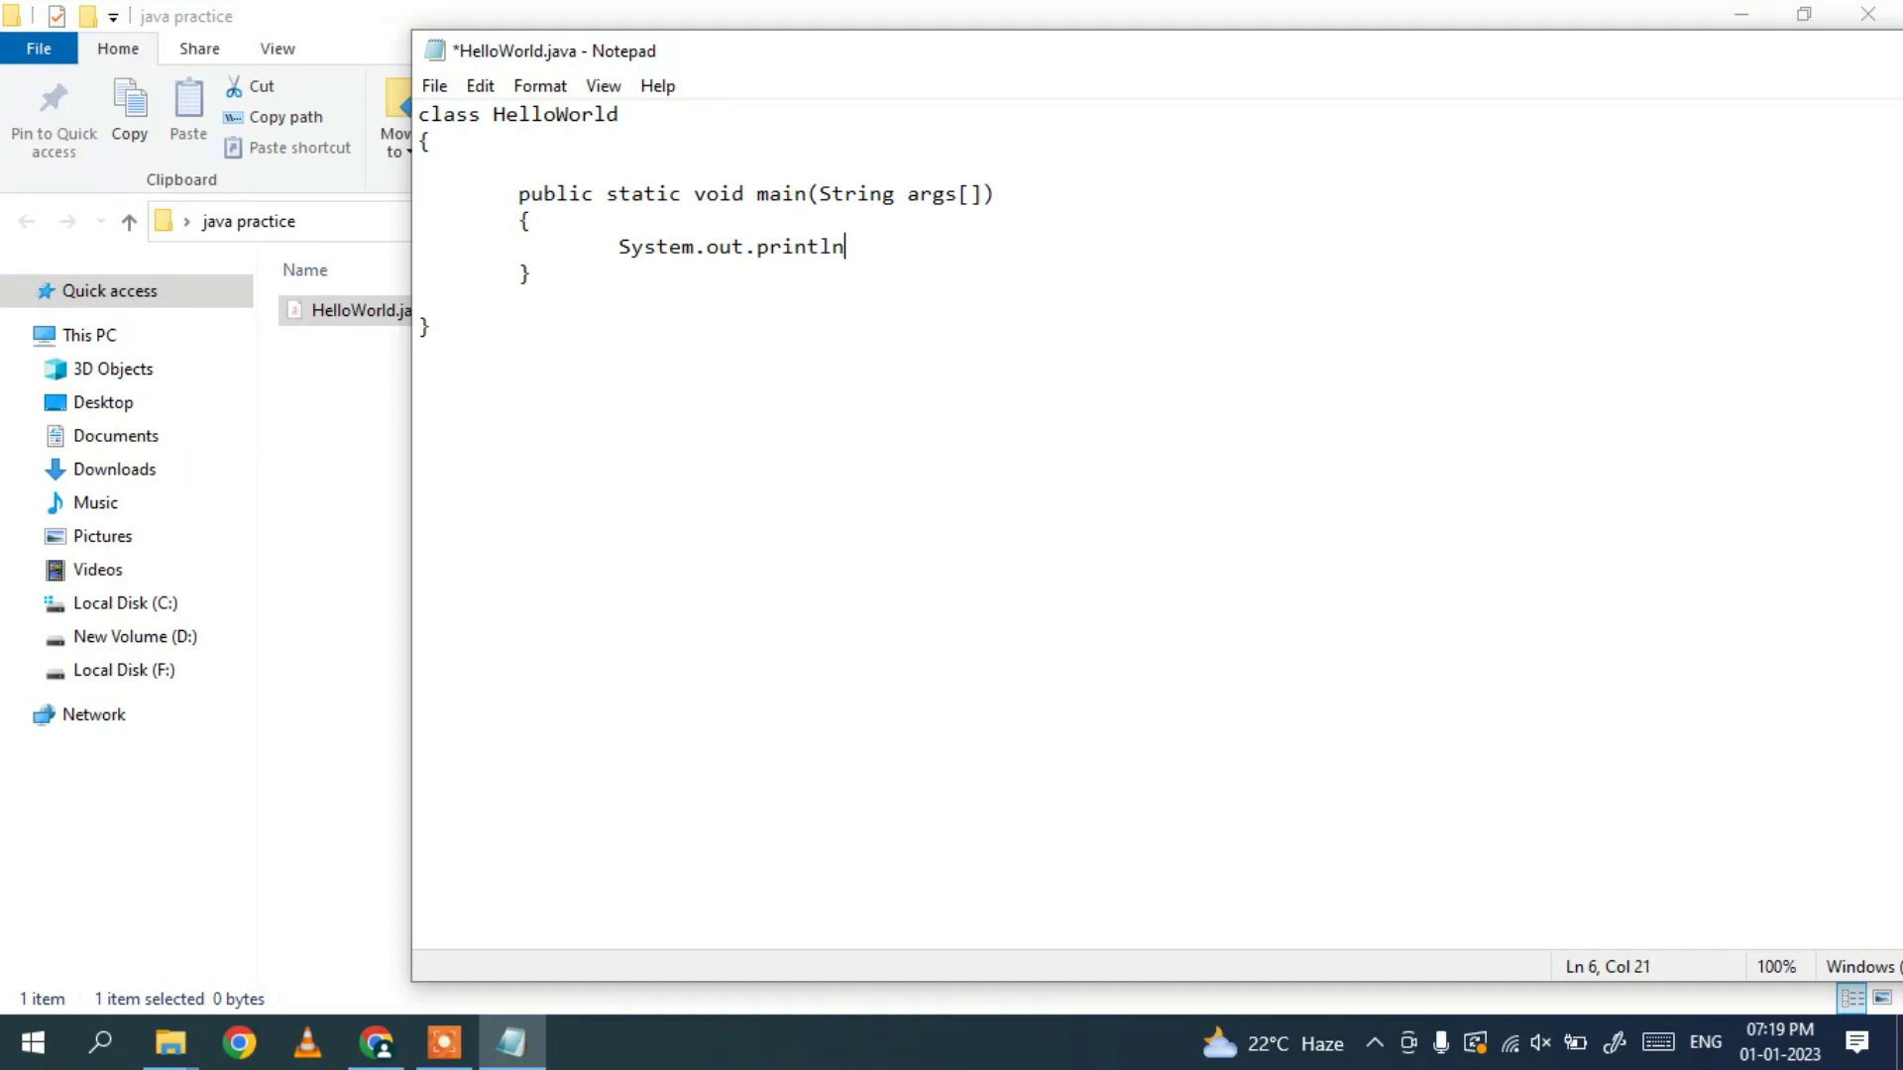
text(("");)
click(869, 246)
text(Hello World!!");)
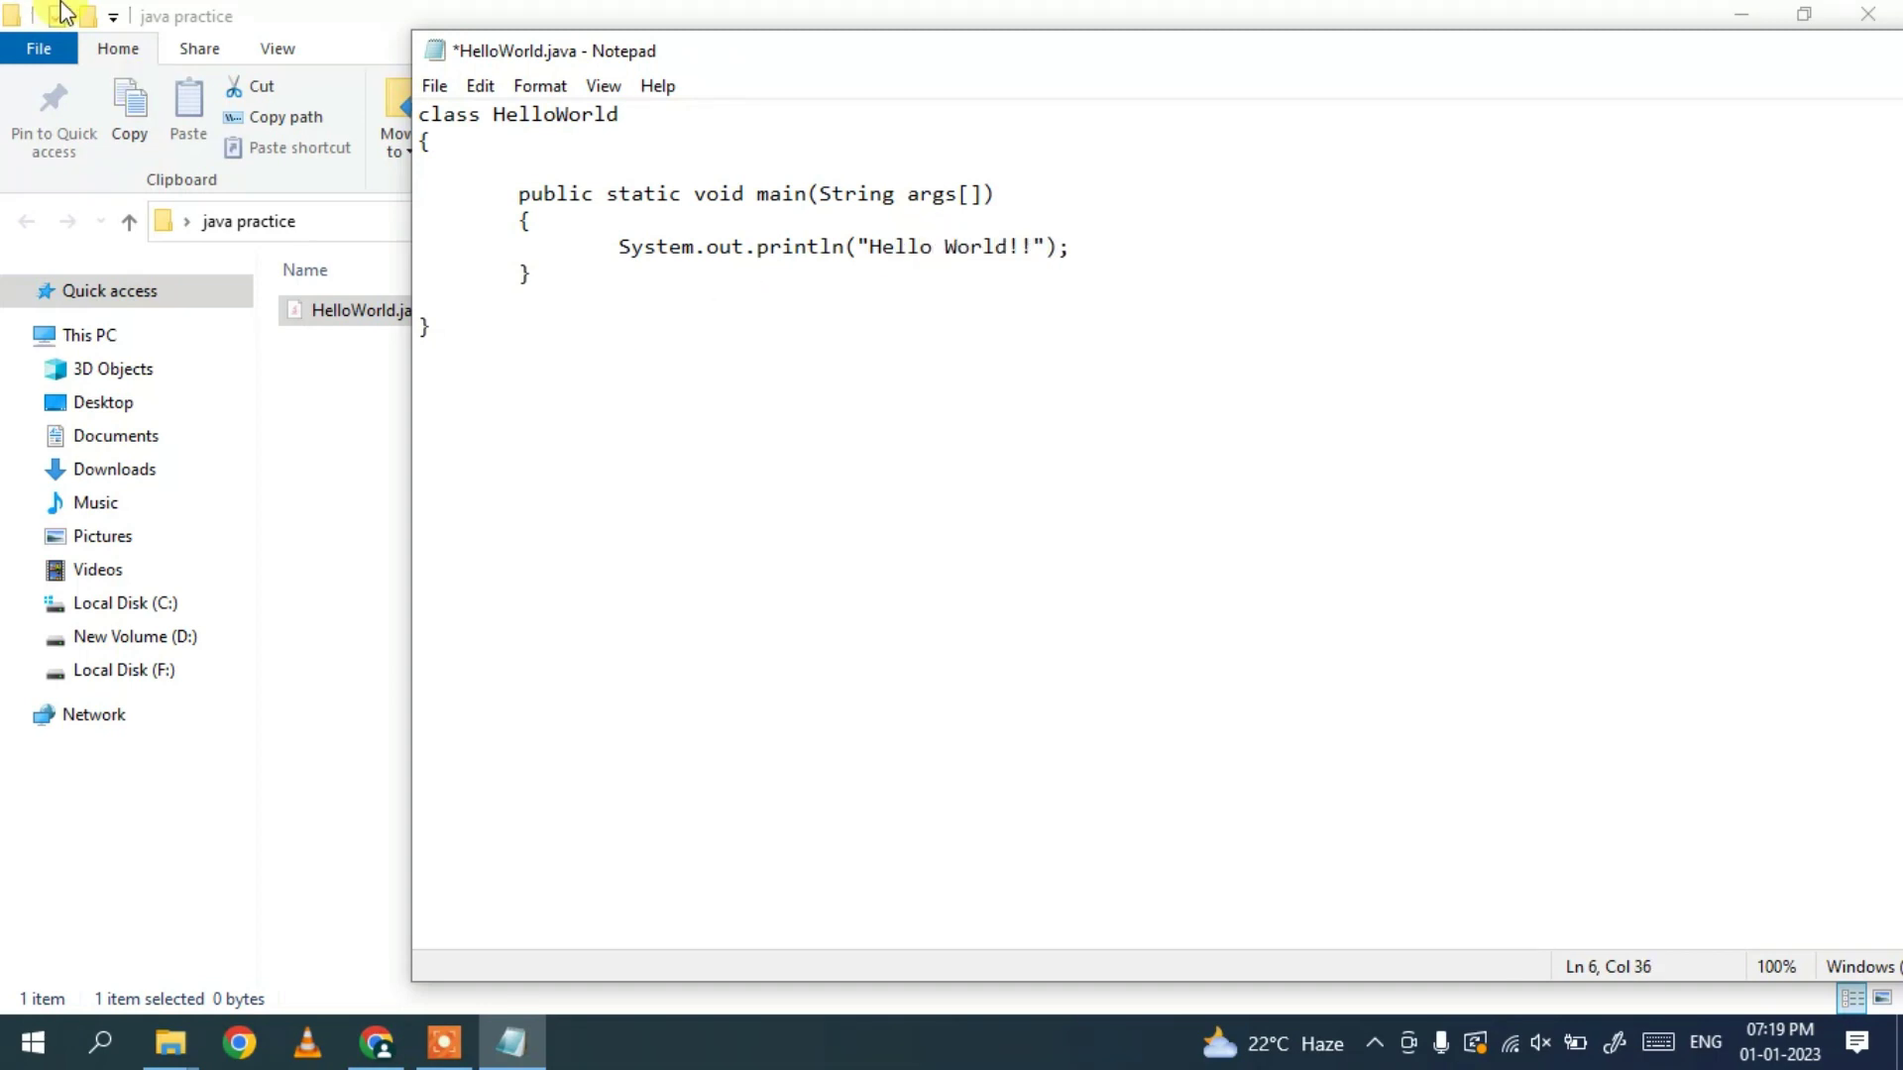
click(434, 86)
click(493, 212)
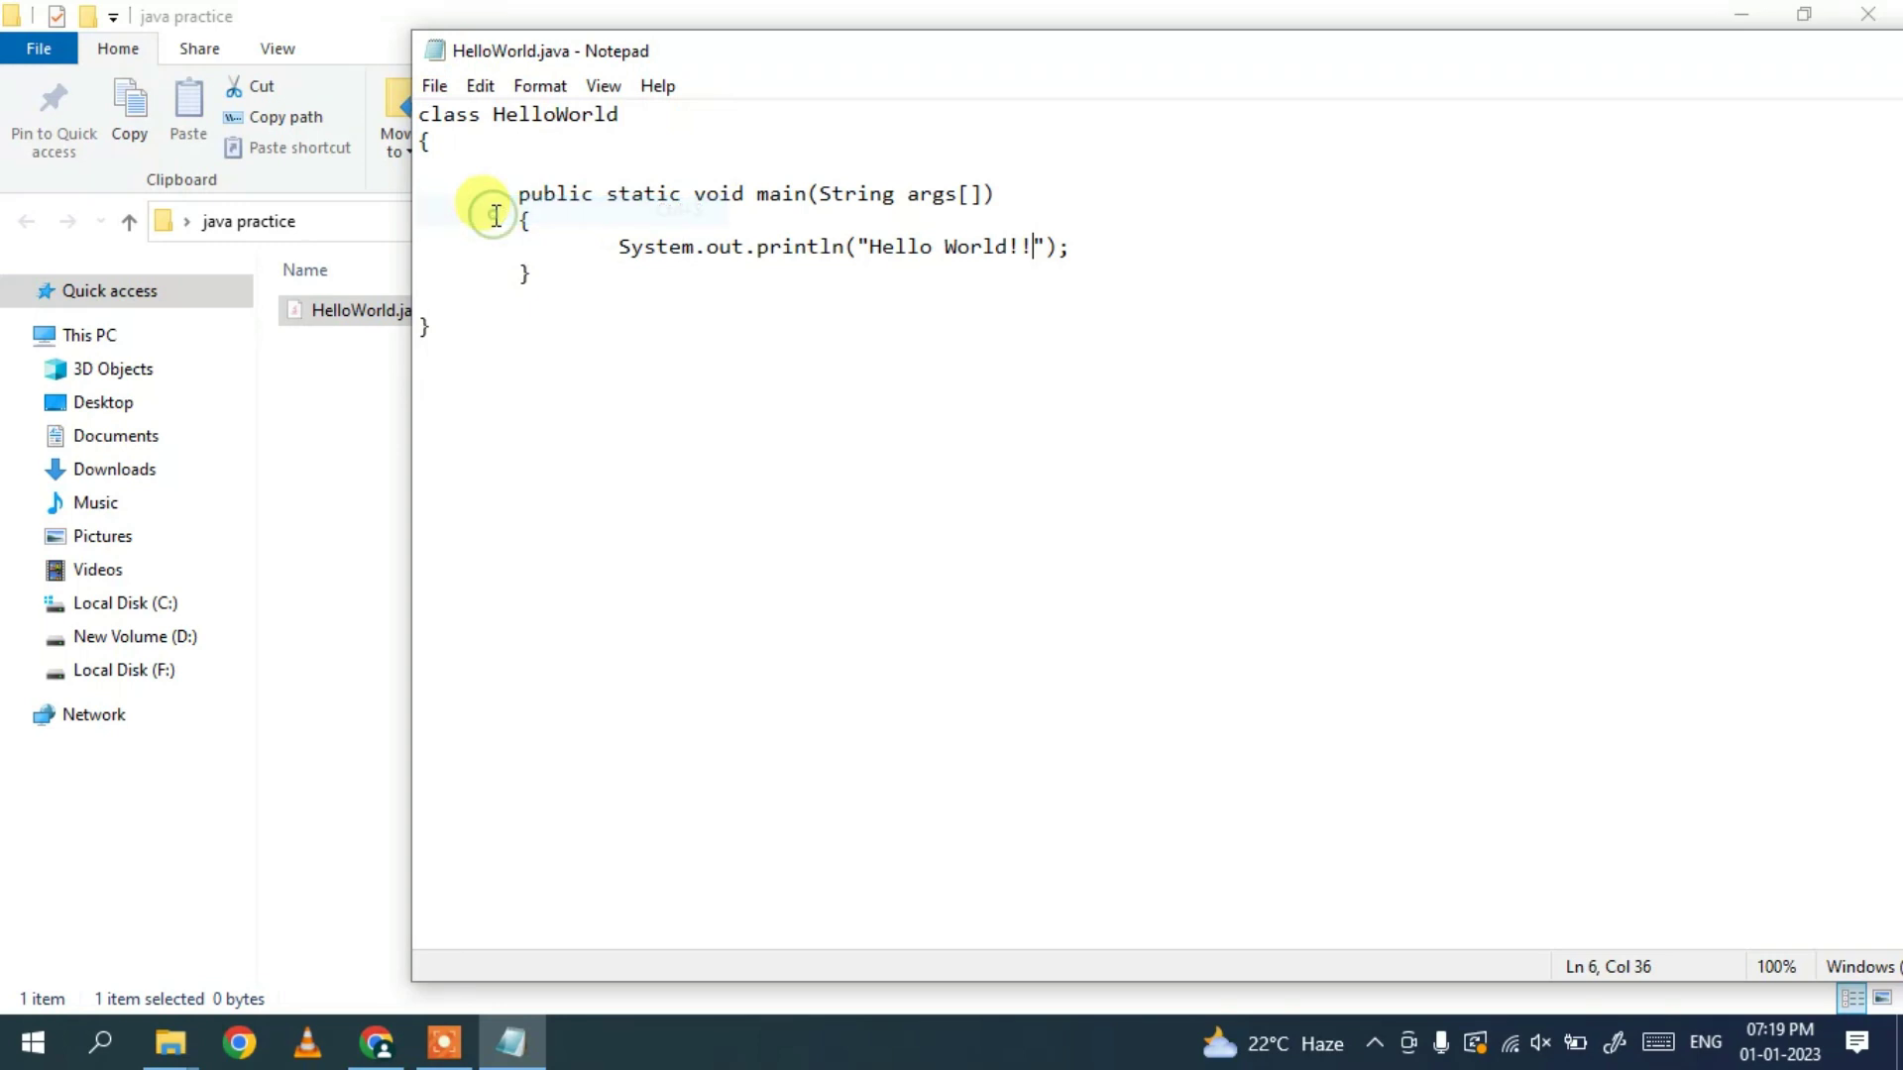
- Return to the java practice folder, launch cmd from its path, and move the Command Prompt window clear of the file list
key(ctrl+a)
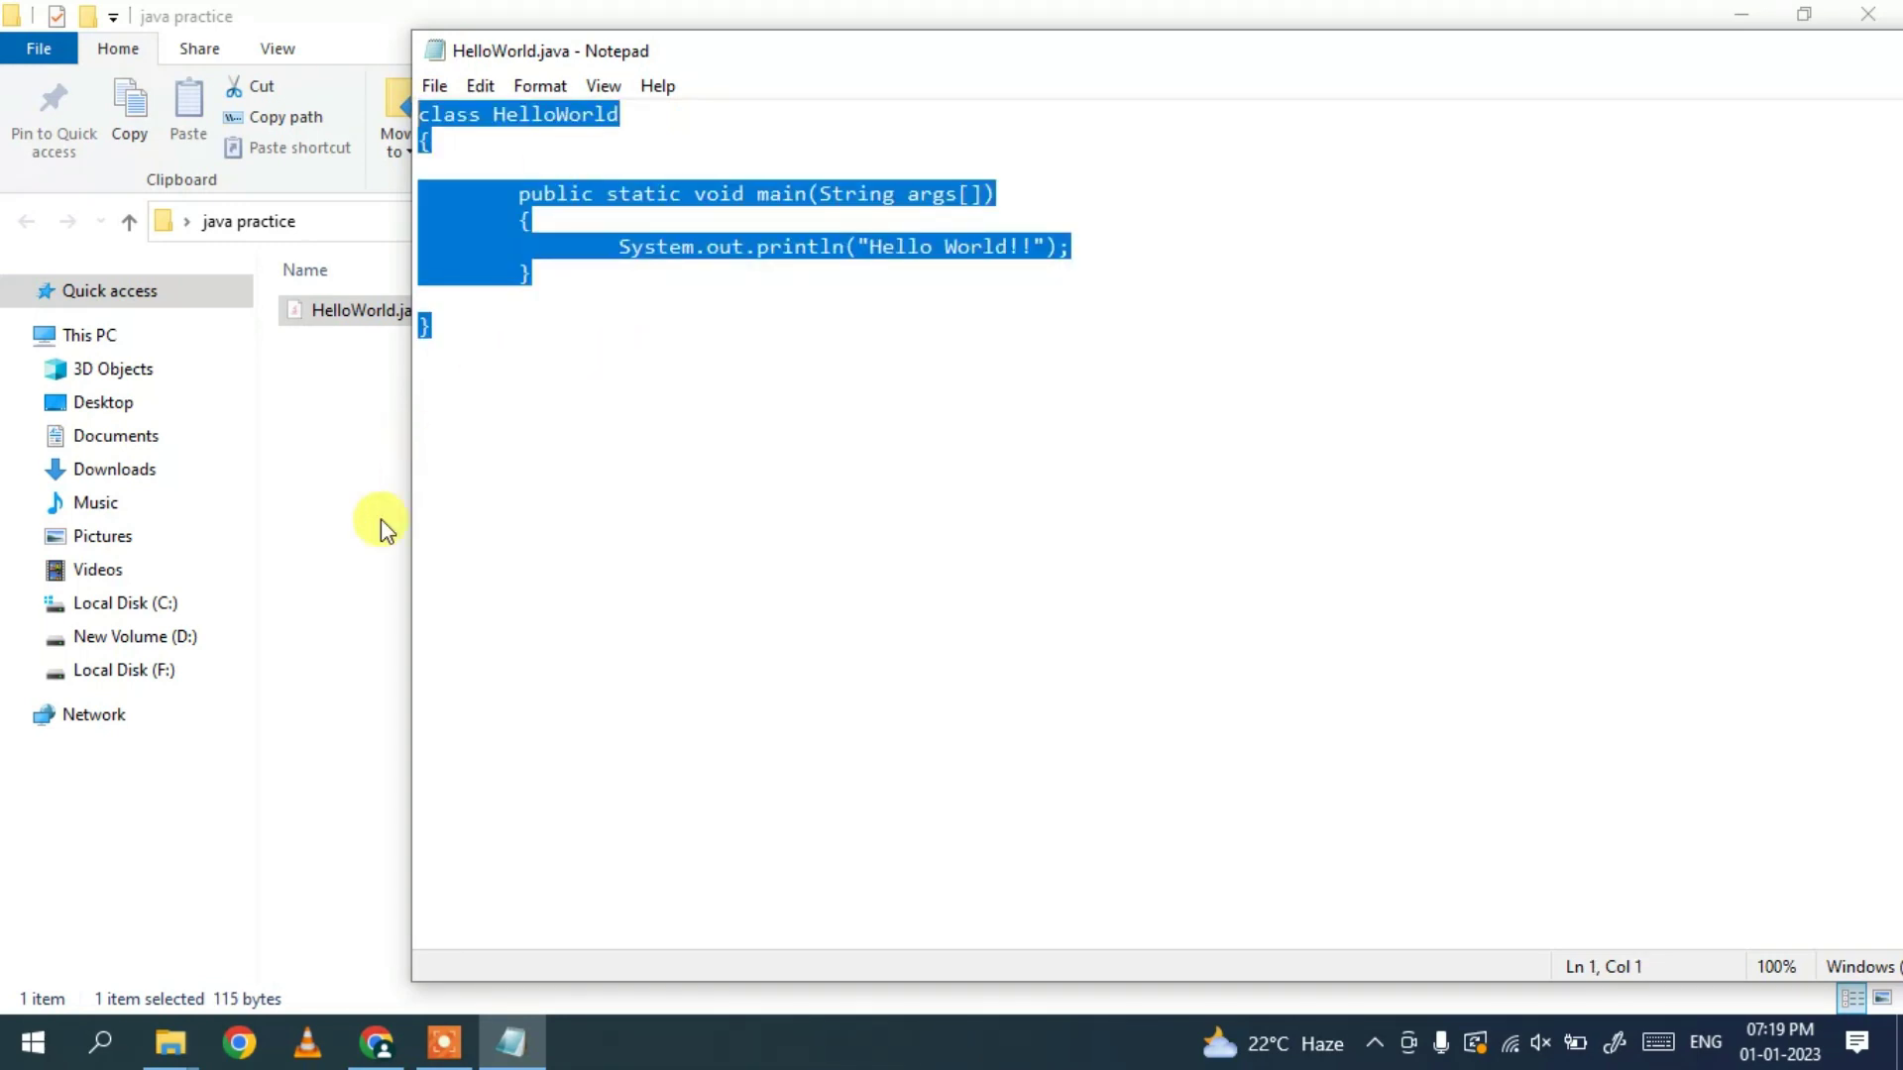
click(342, 518)
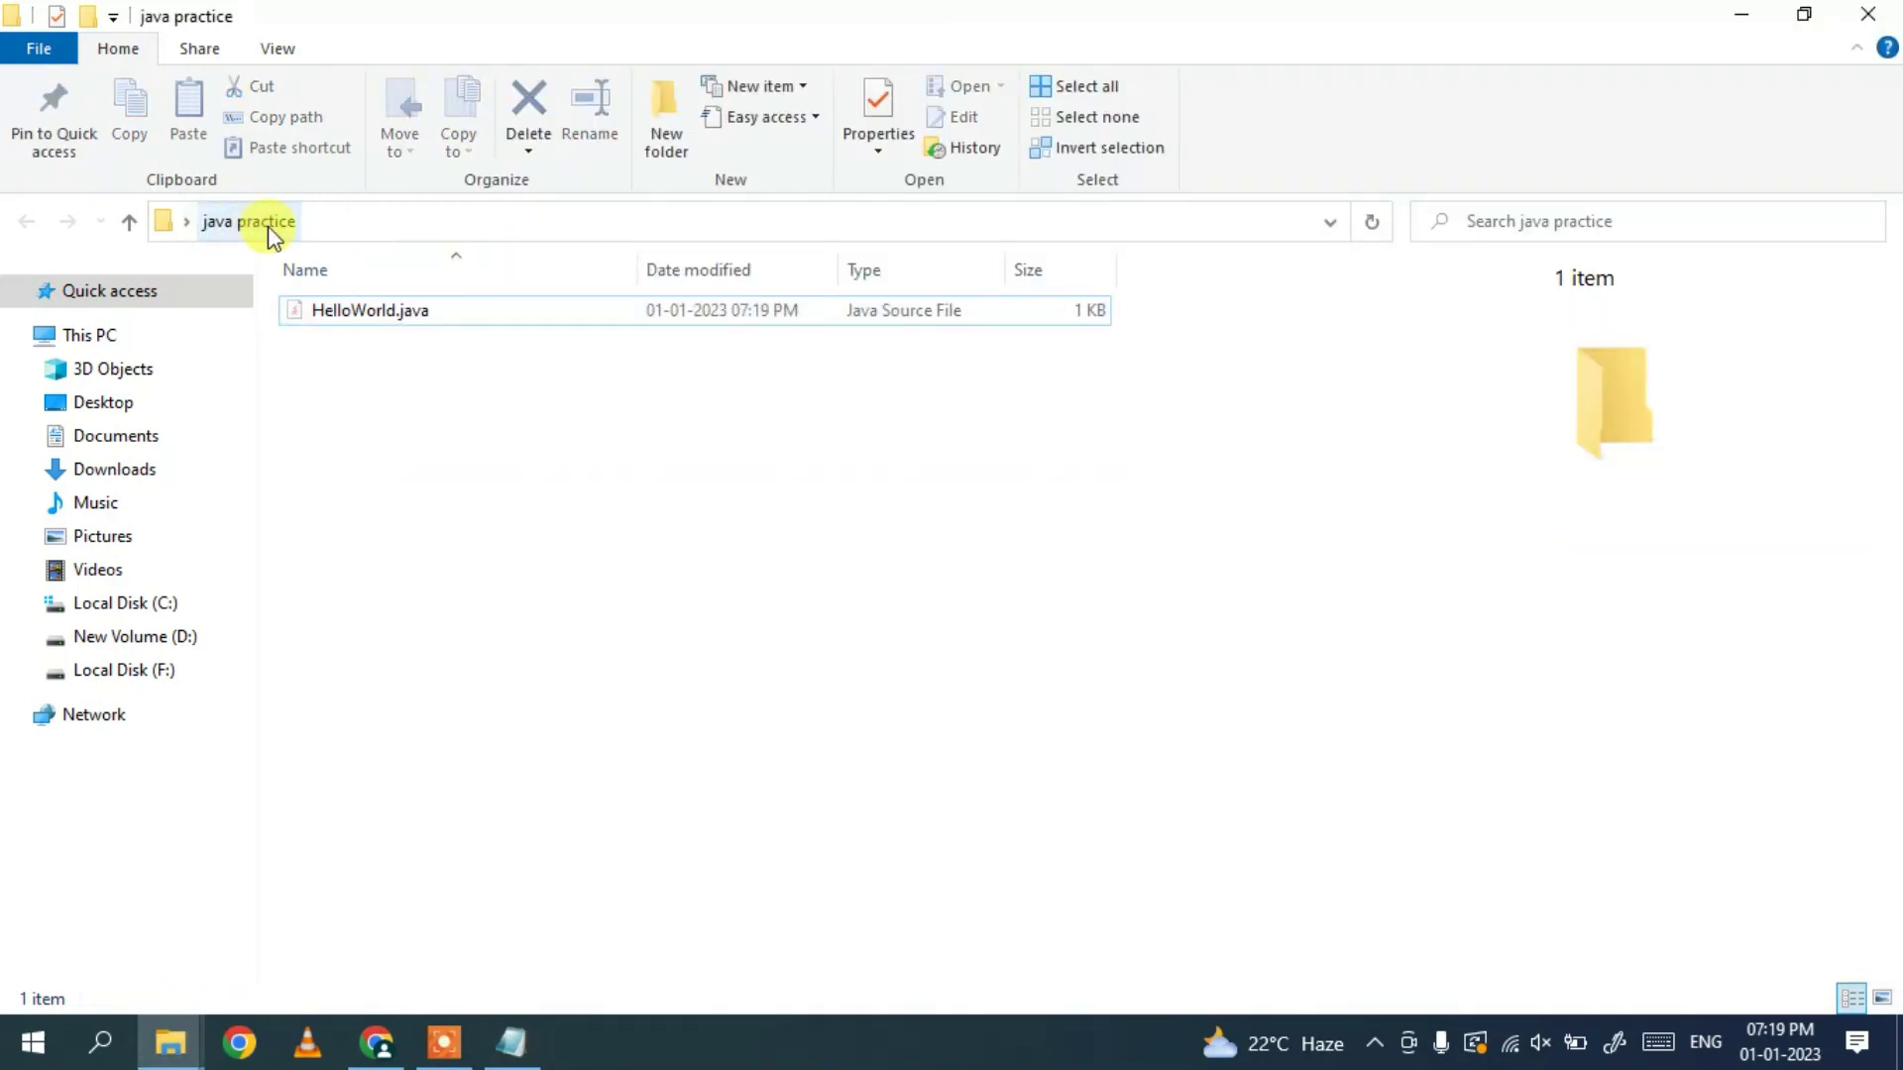
click(420, 316)
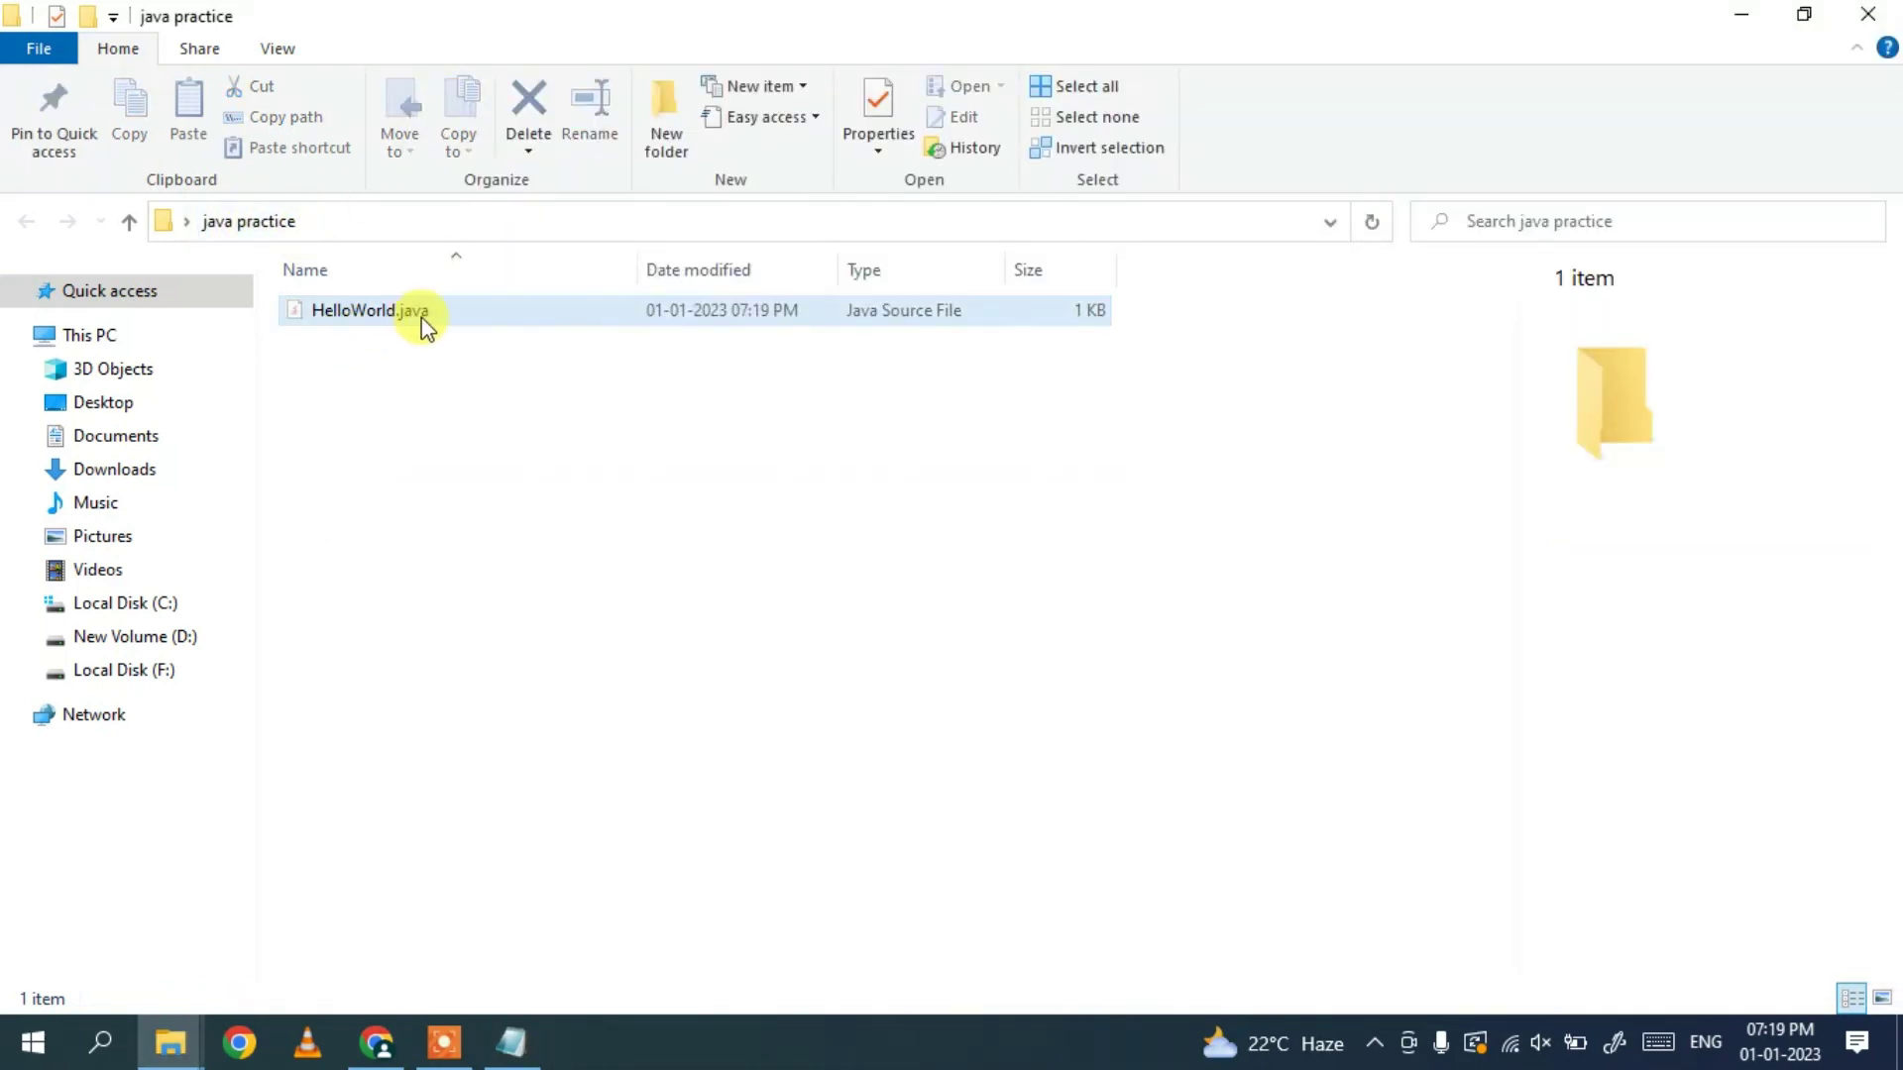
click(552, 212)
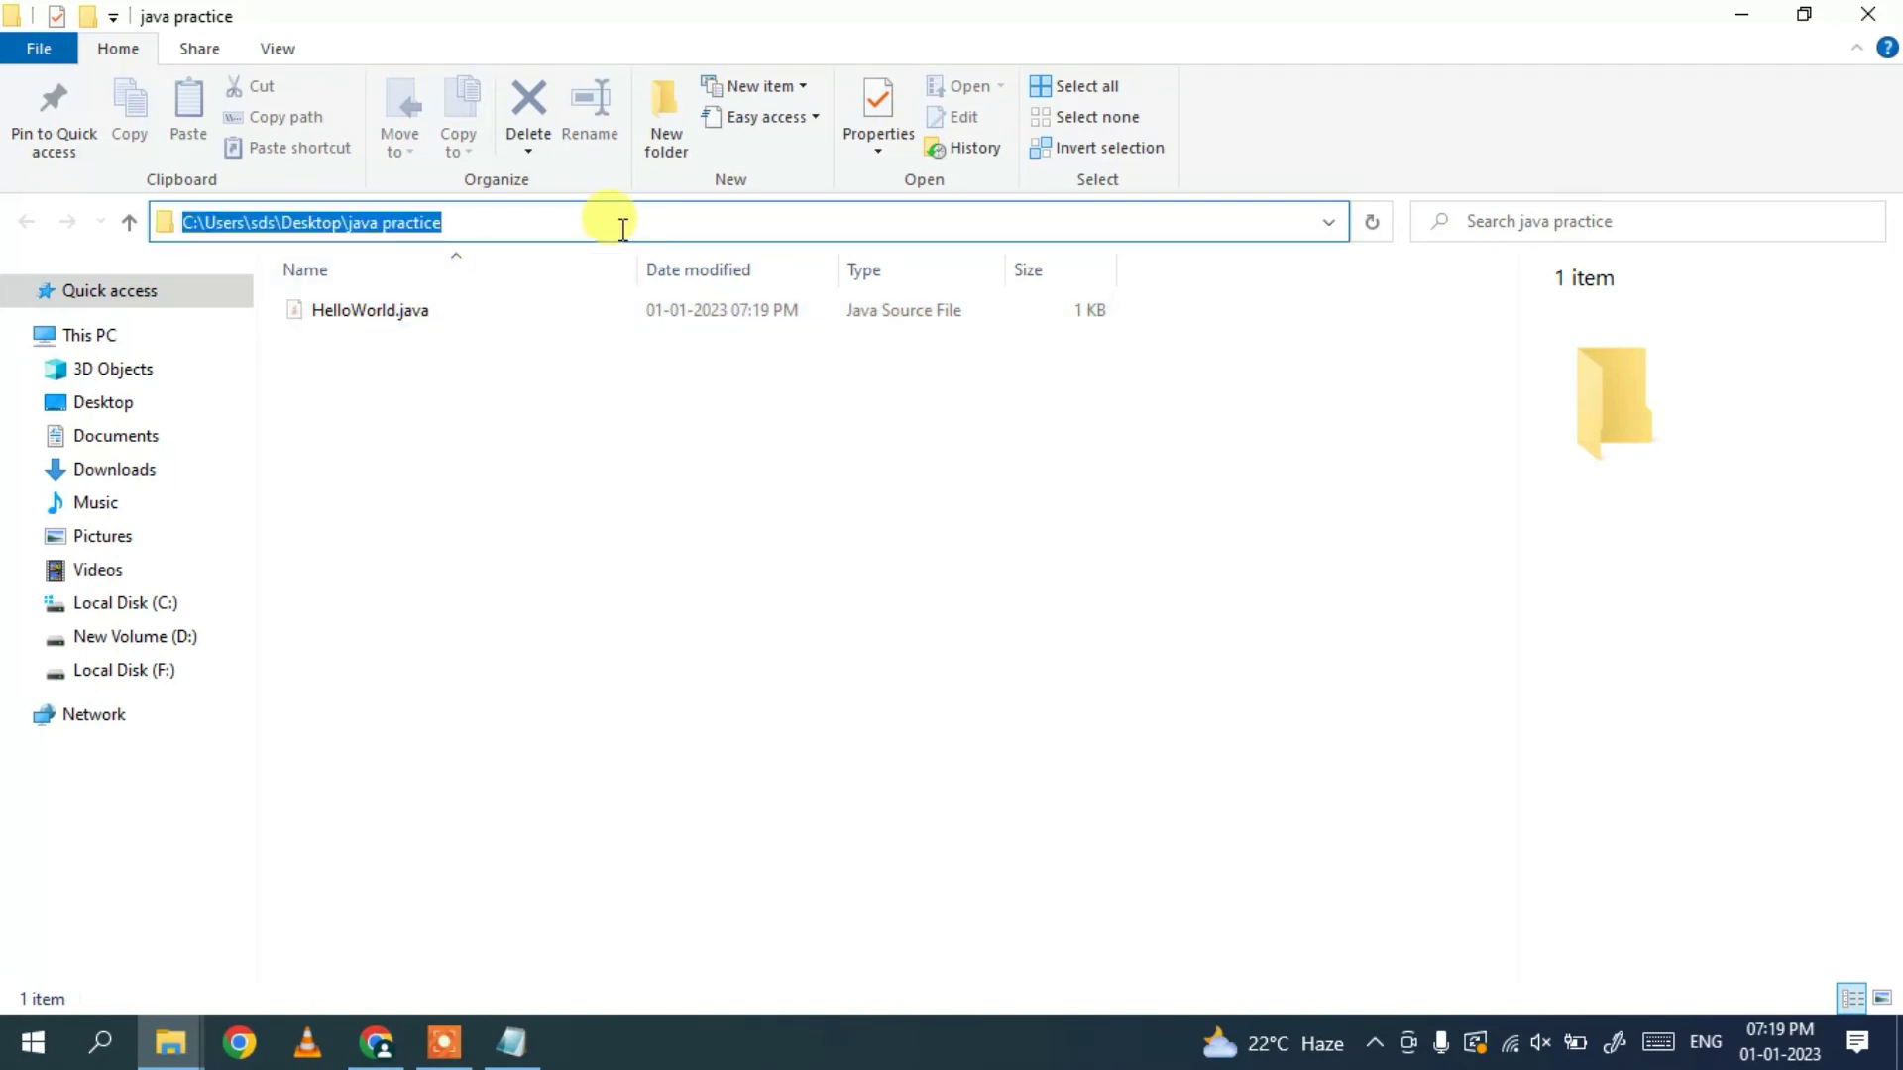
text(cmd)
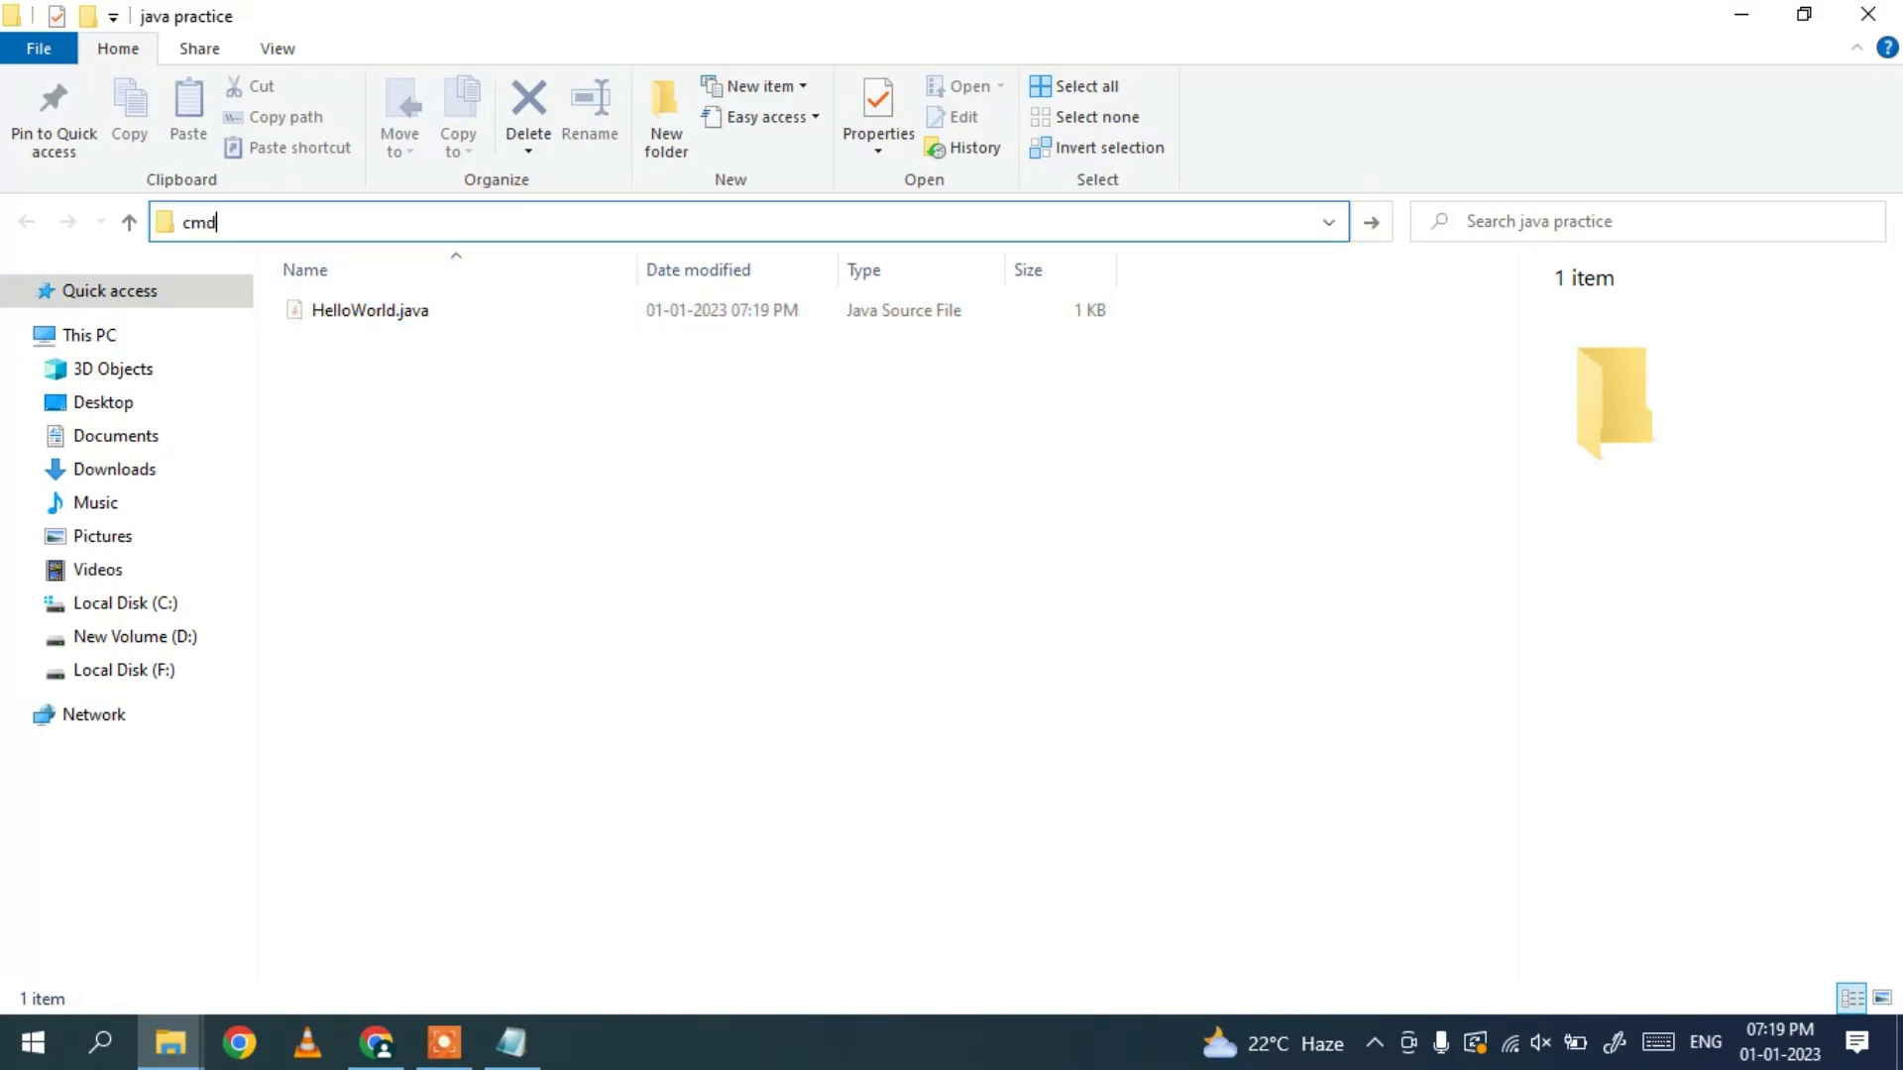
key(Return)
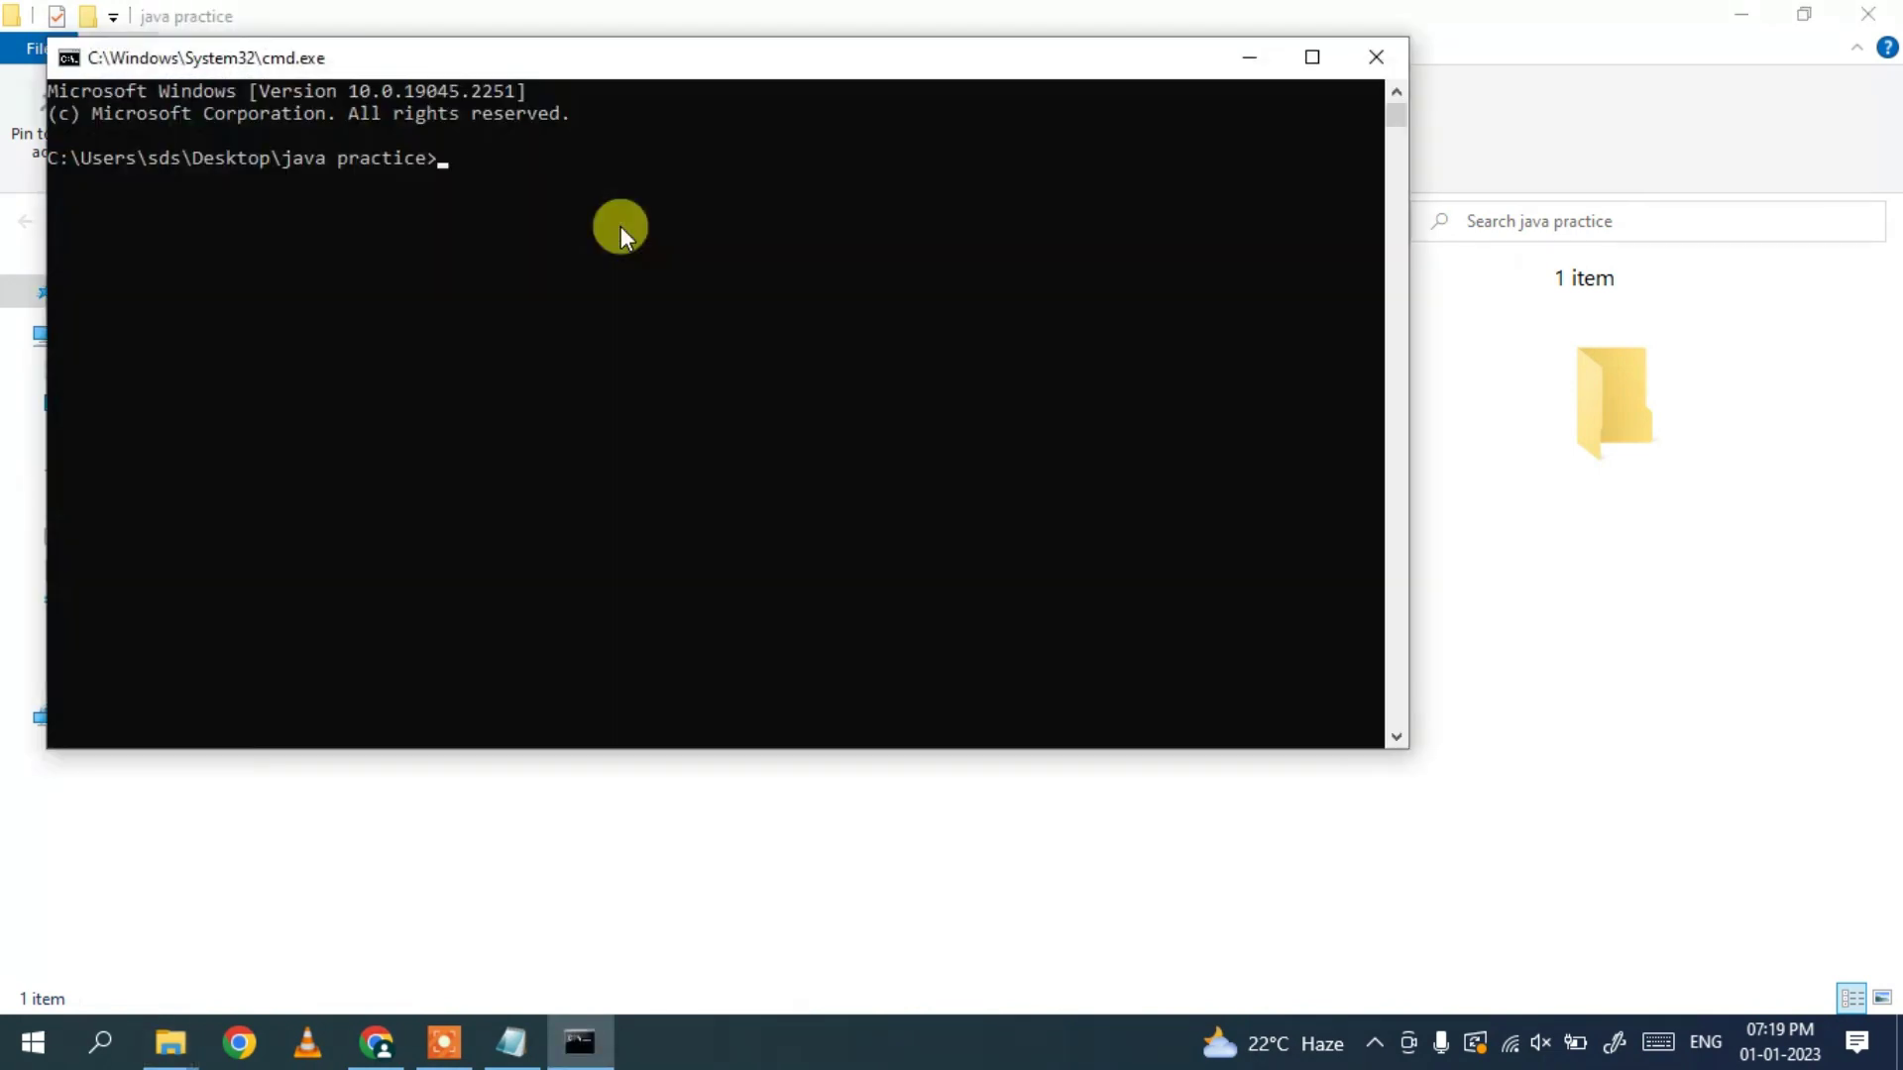
drag(408, 69, 688, 367)
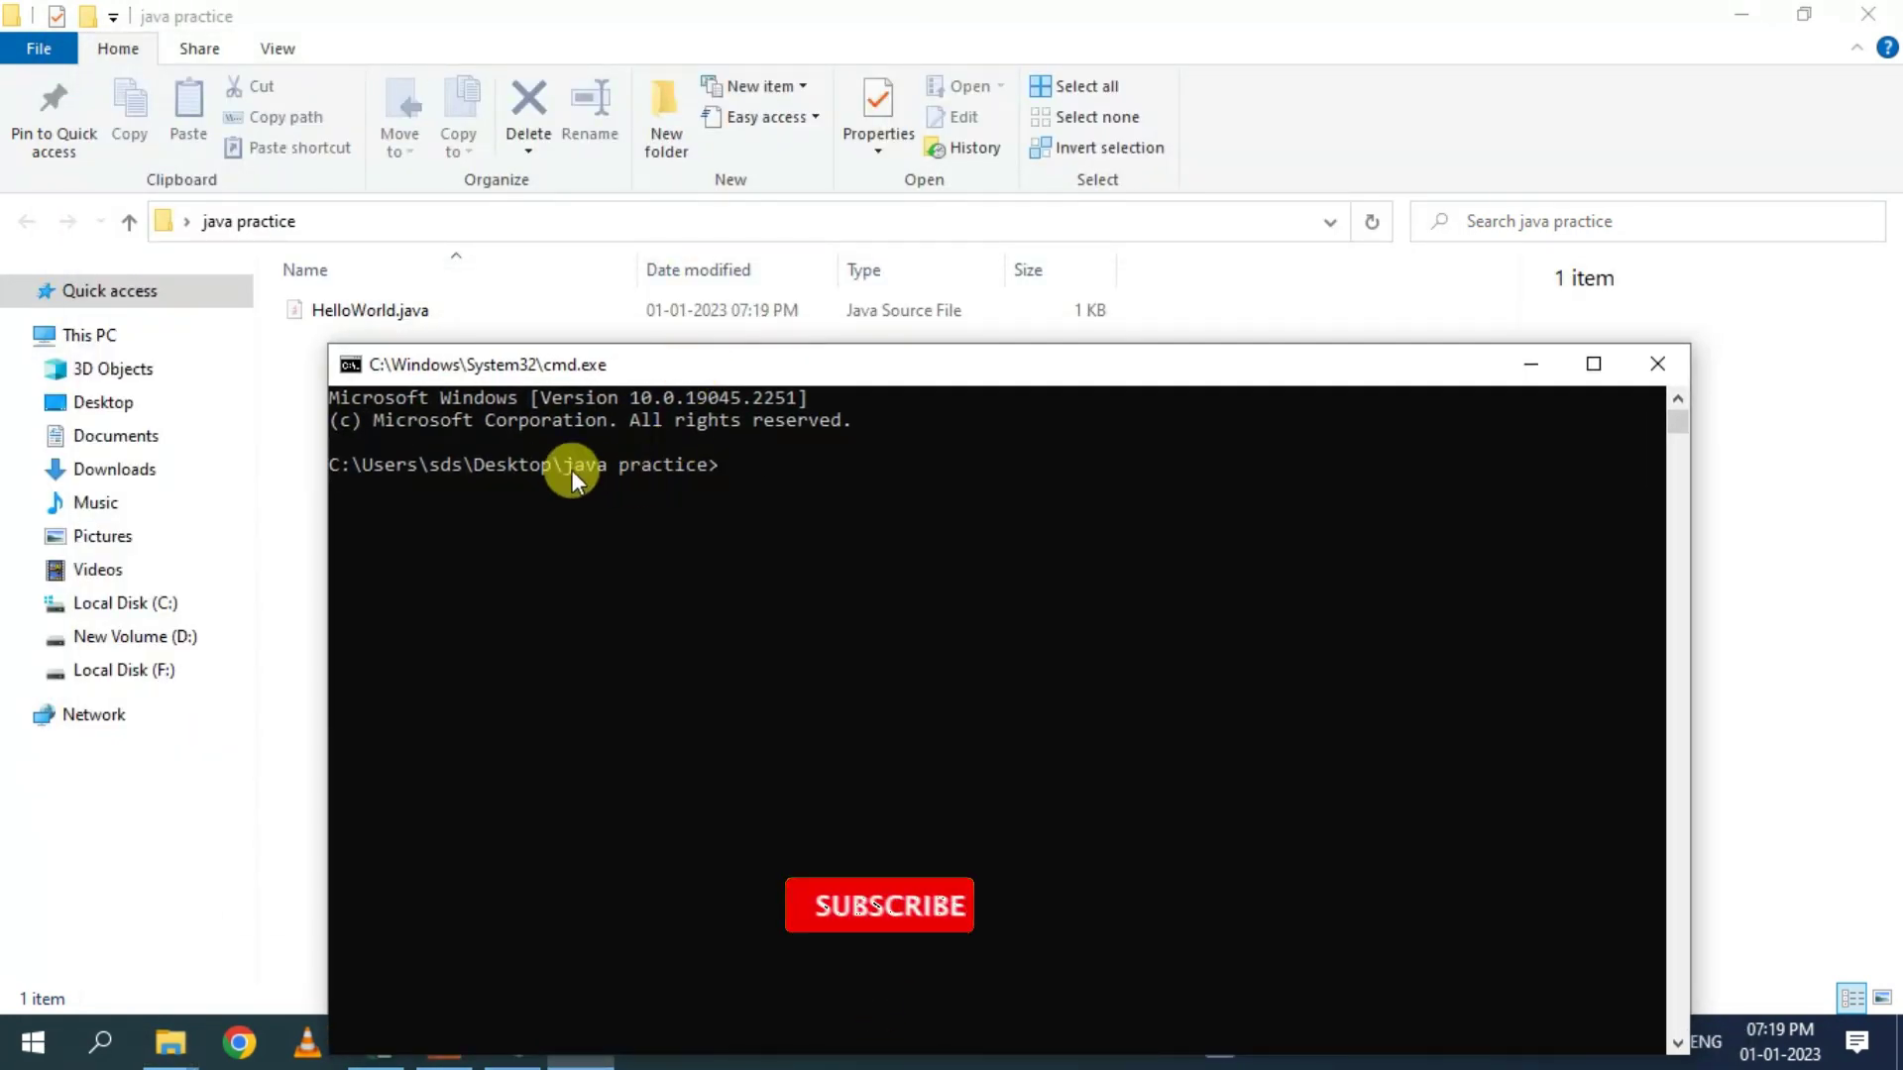
- Compile the source file by running javac HelloWorld.java in Command Prompt, and move the window clear of the file list
drag(349, 466, 698, 464)
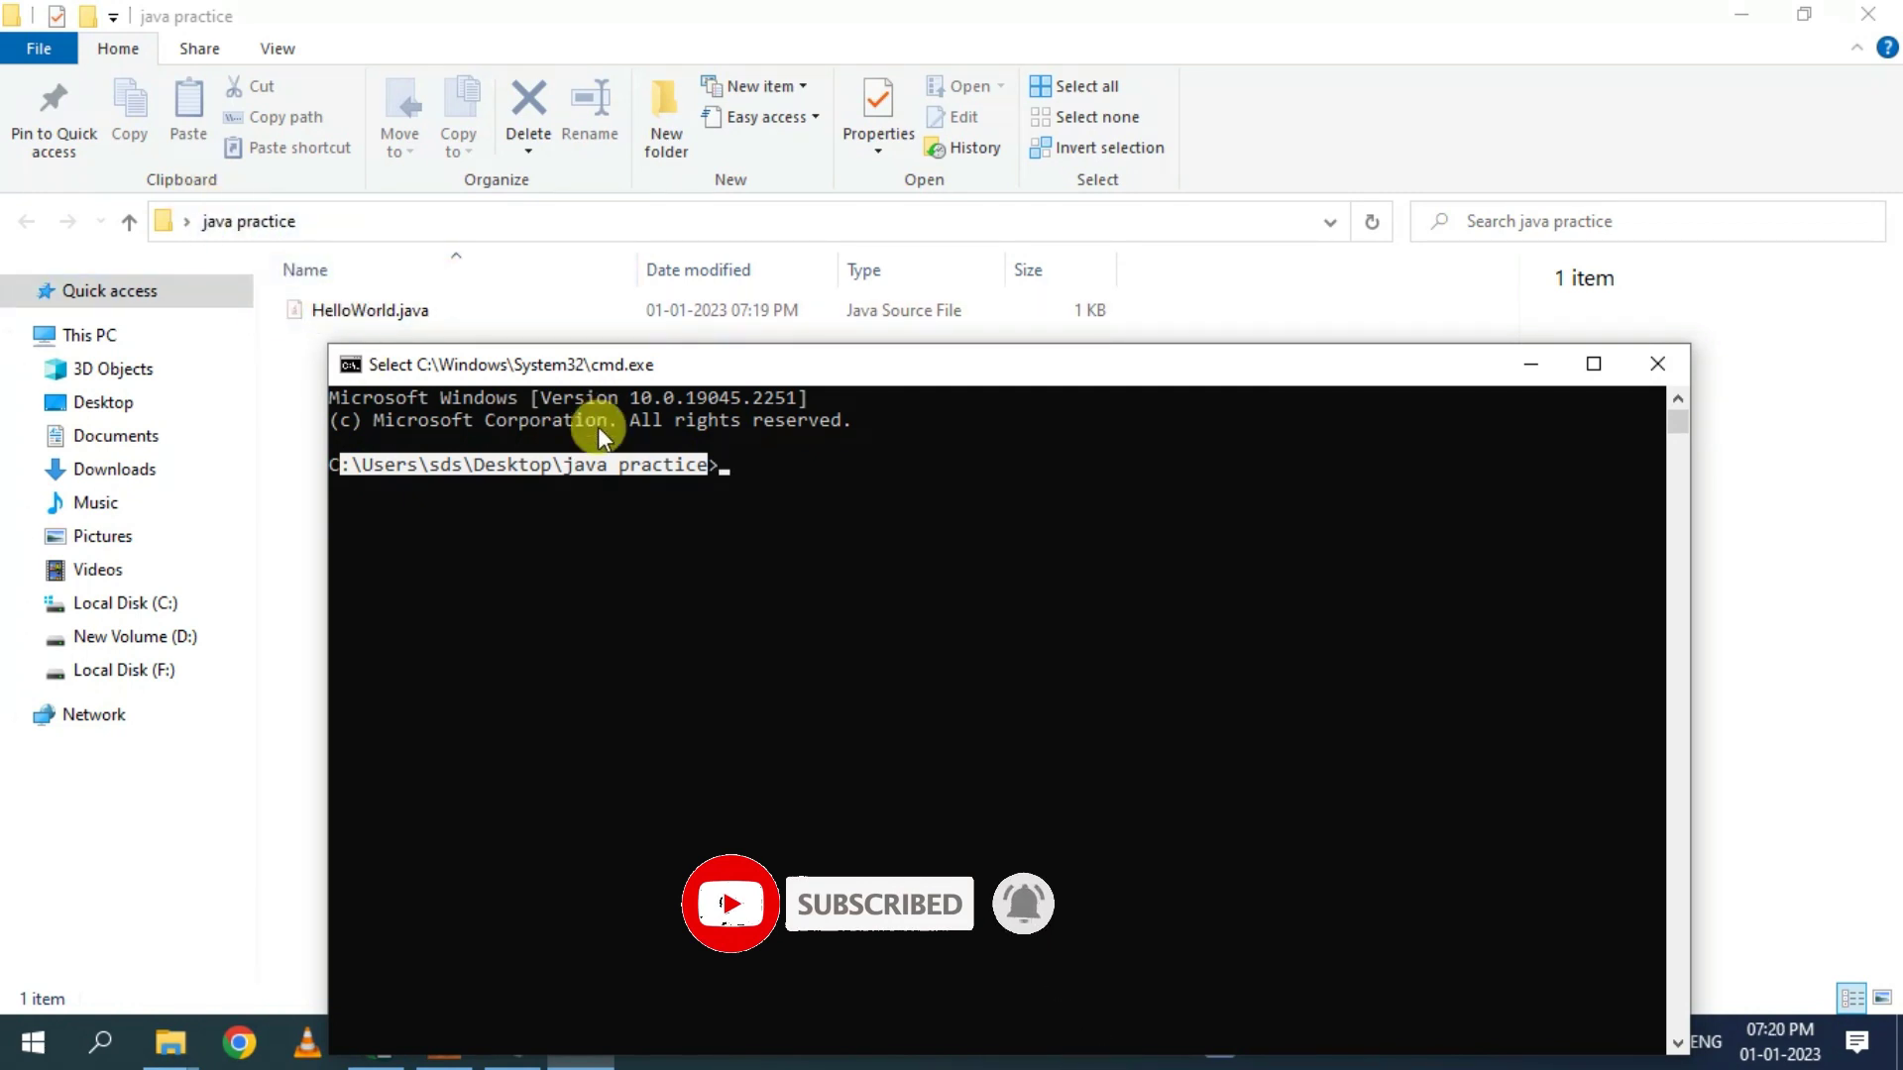
click(736, 485)
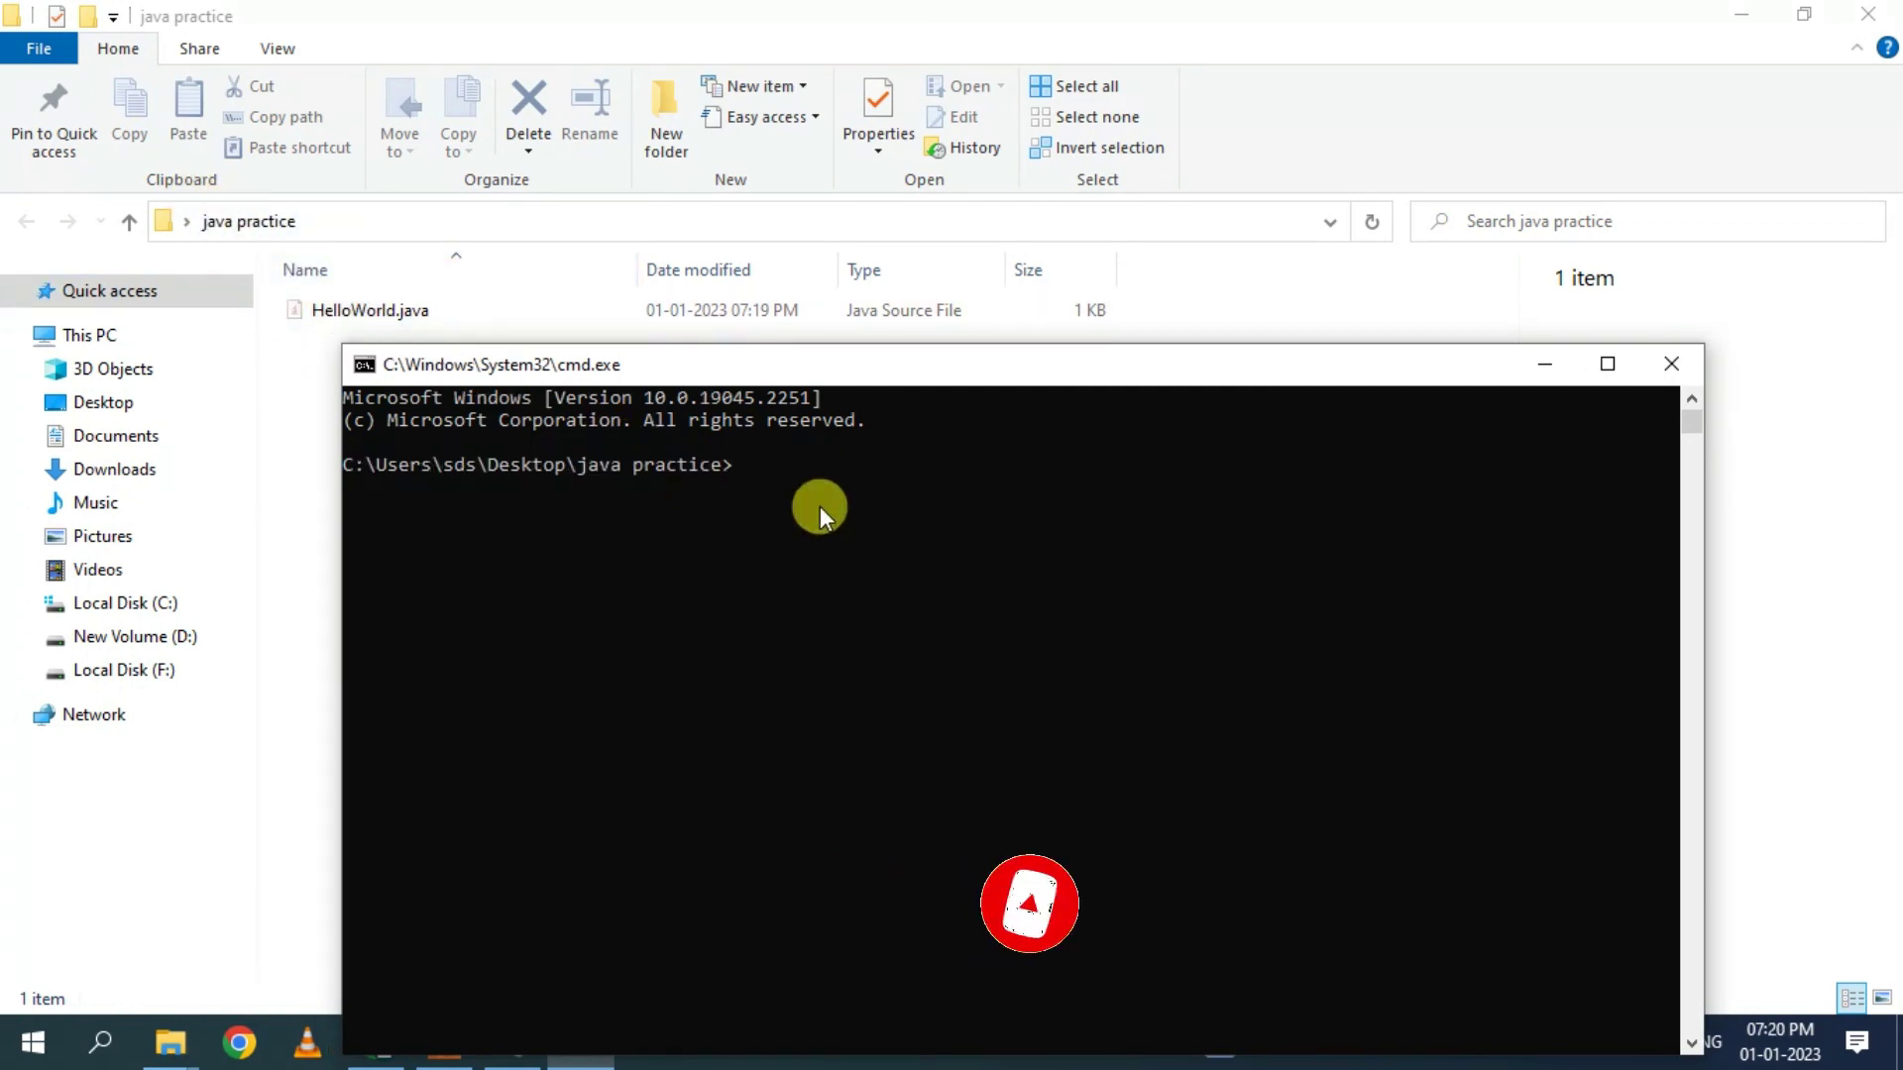
text(javac )
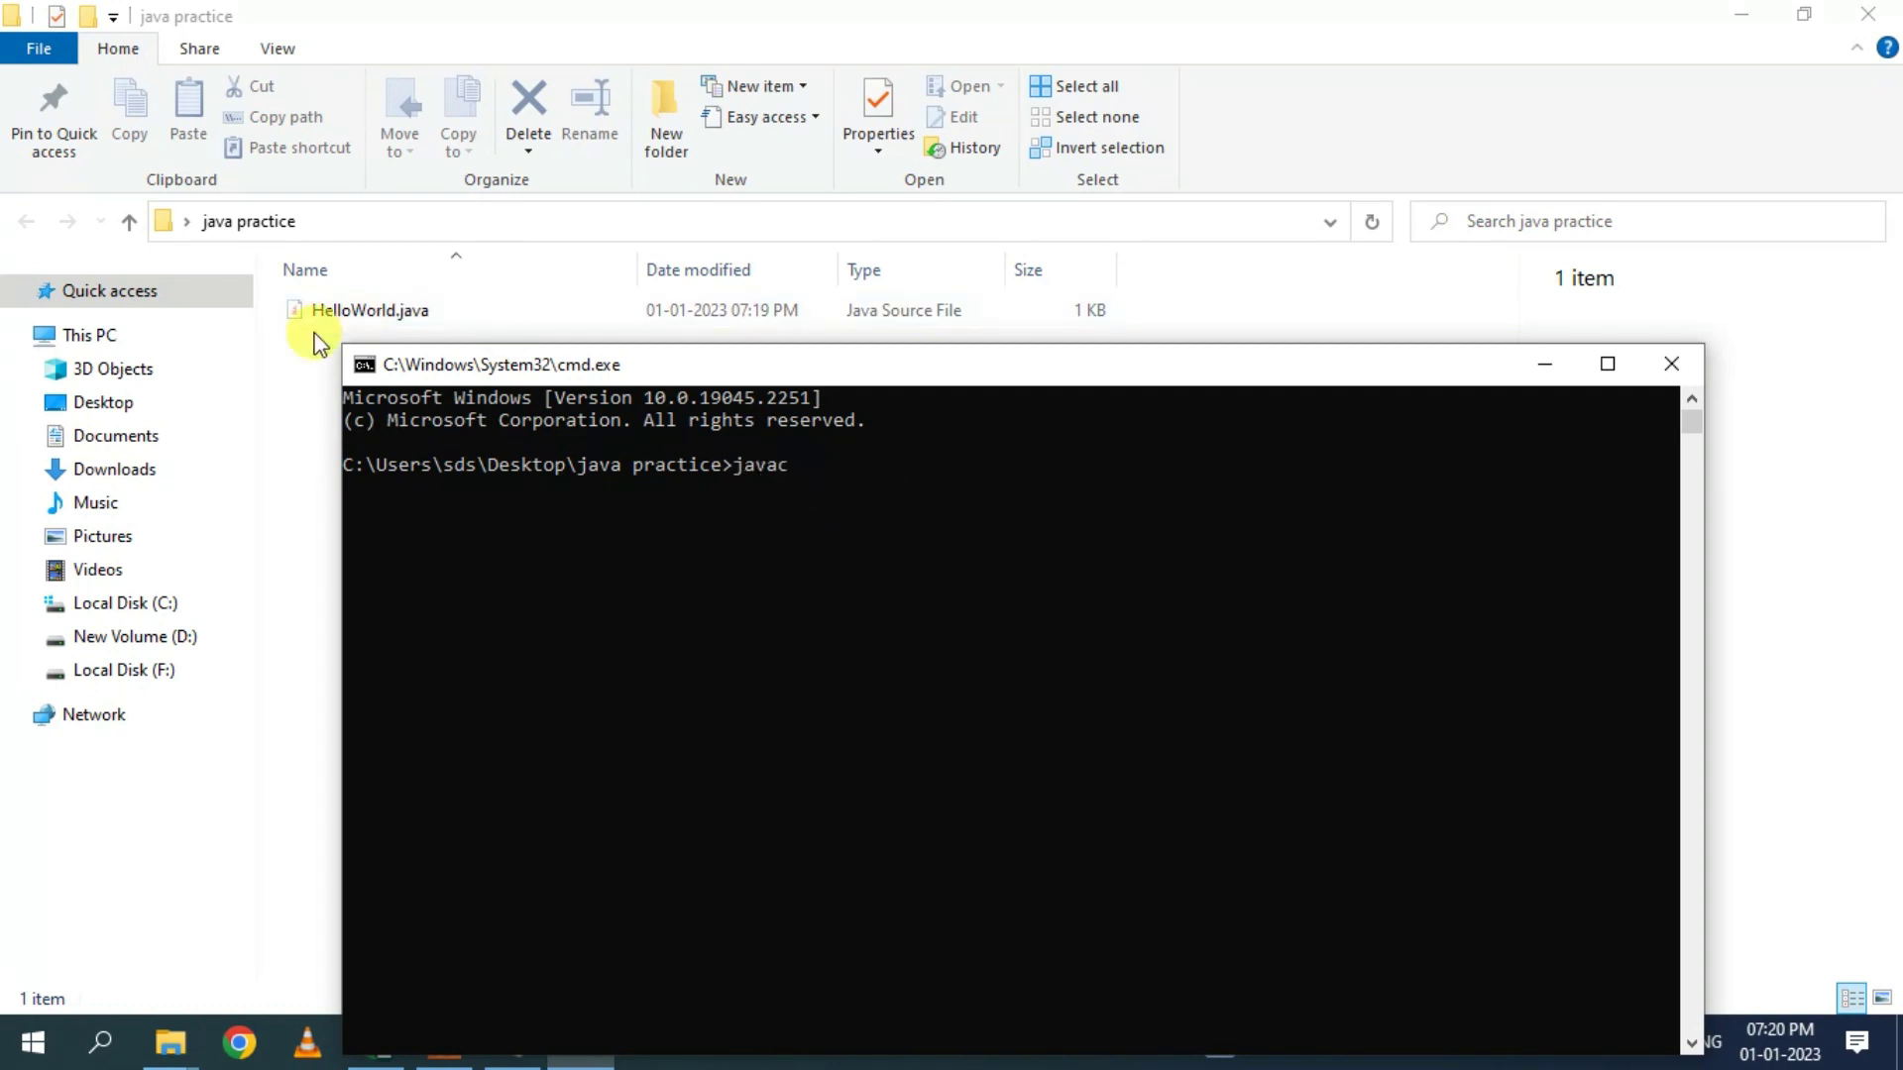
text(HelloWorld.java)
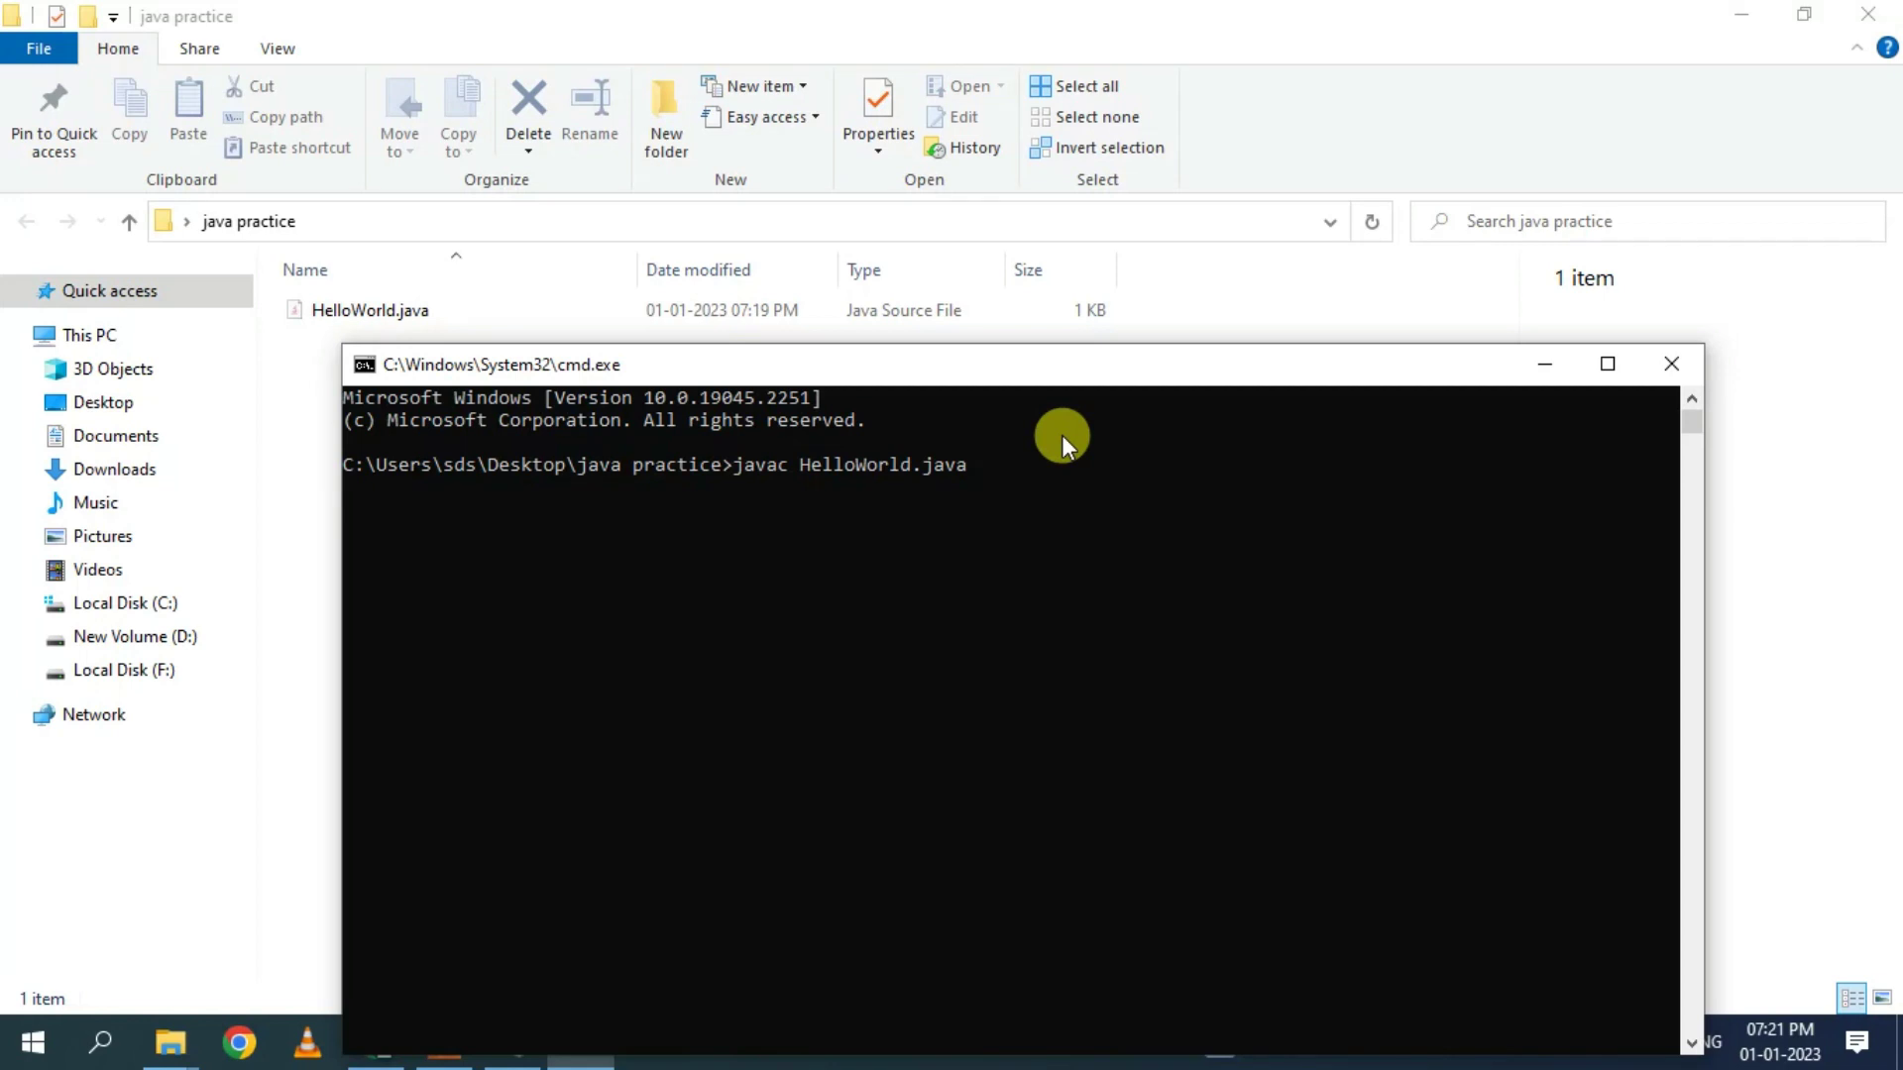
key(Return)
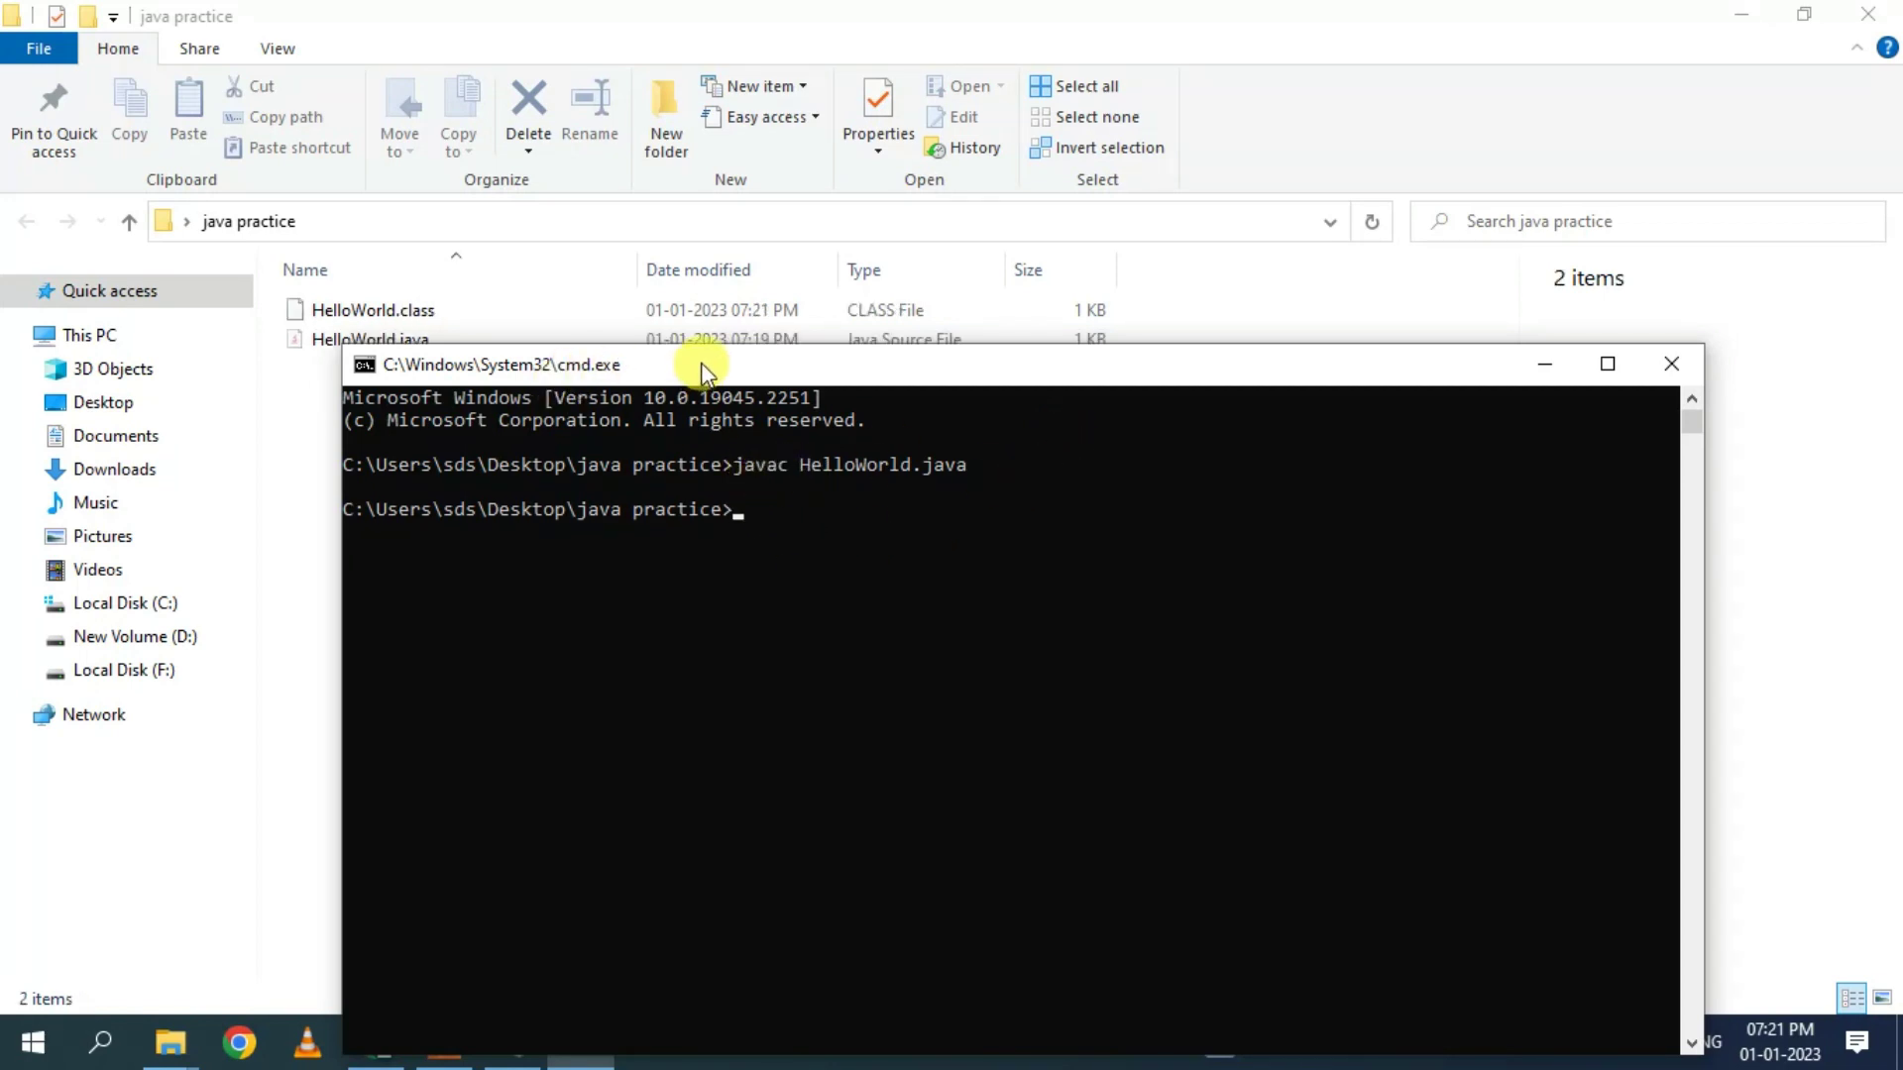
drag(704, 371, 701, 408)
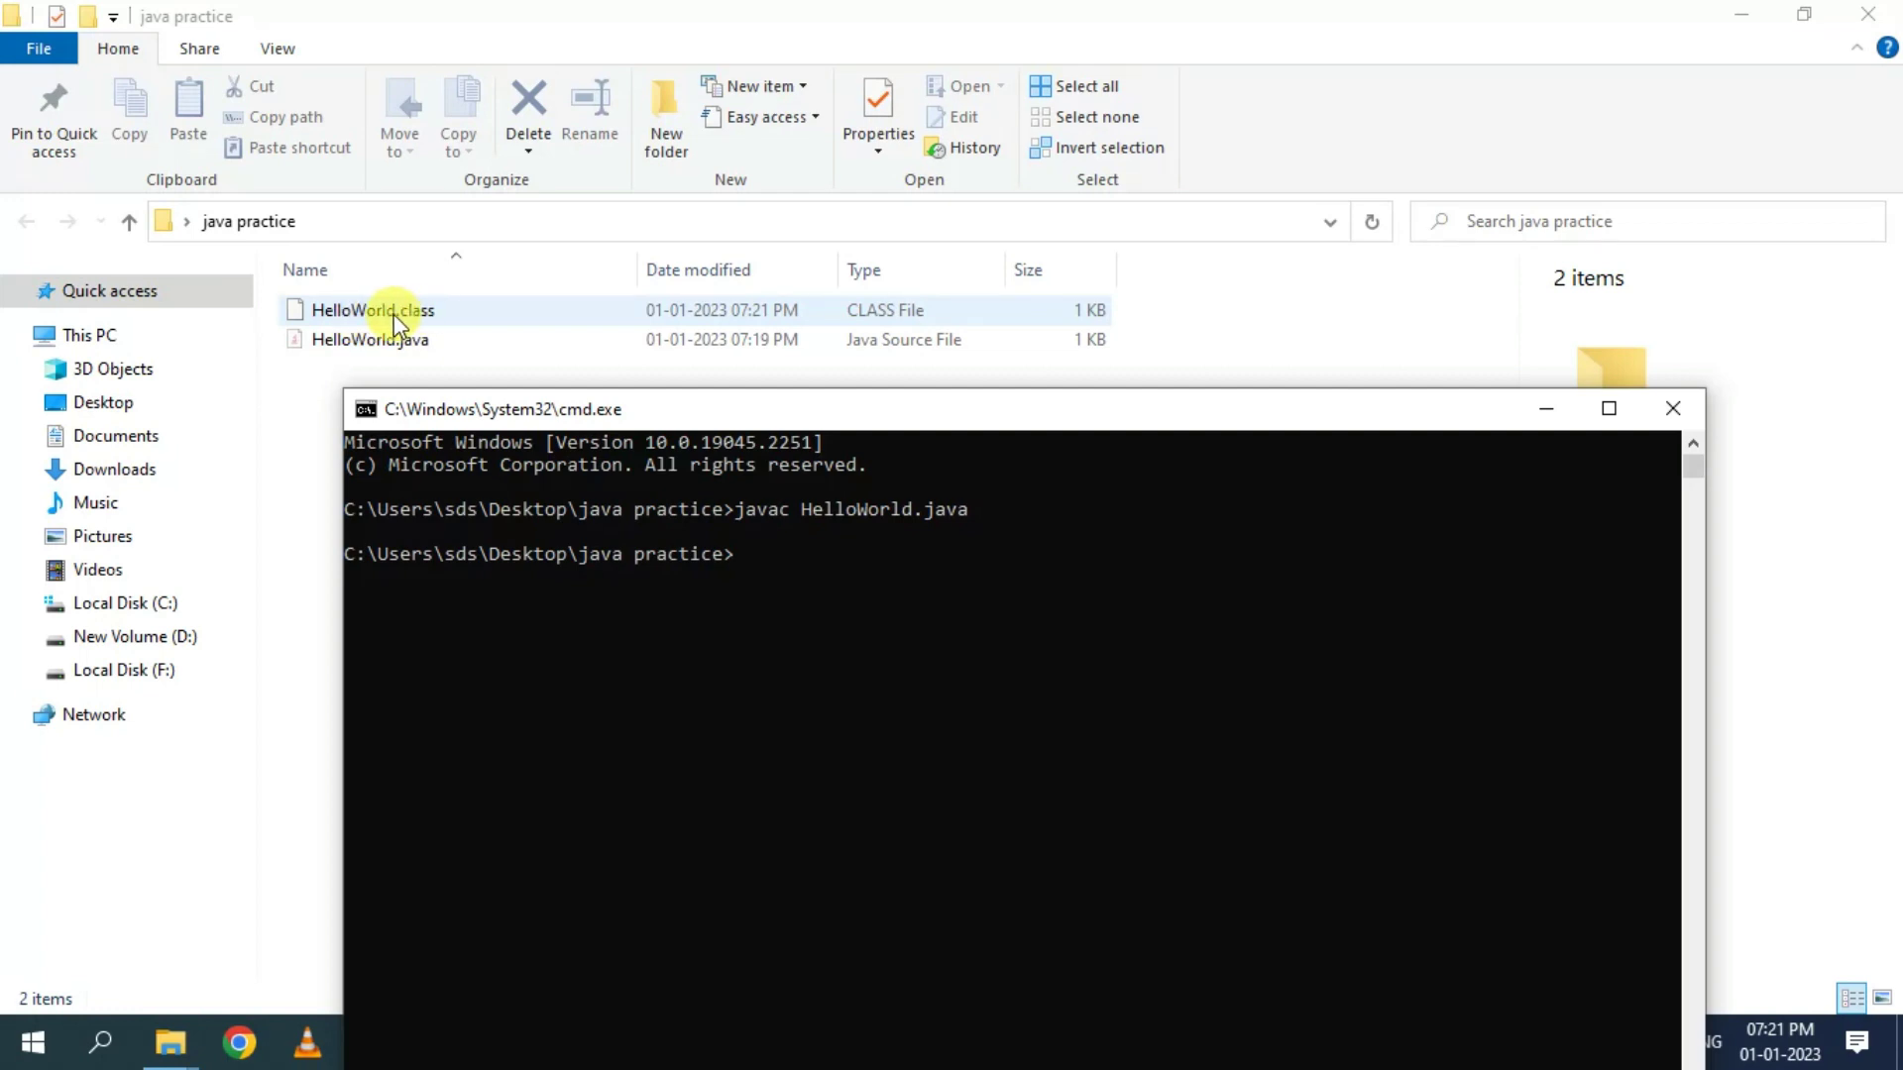